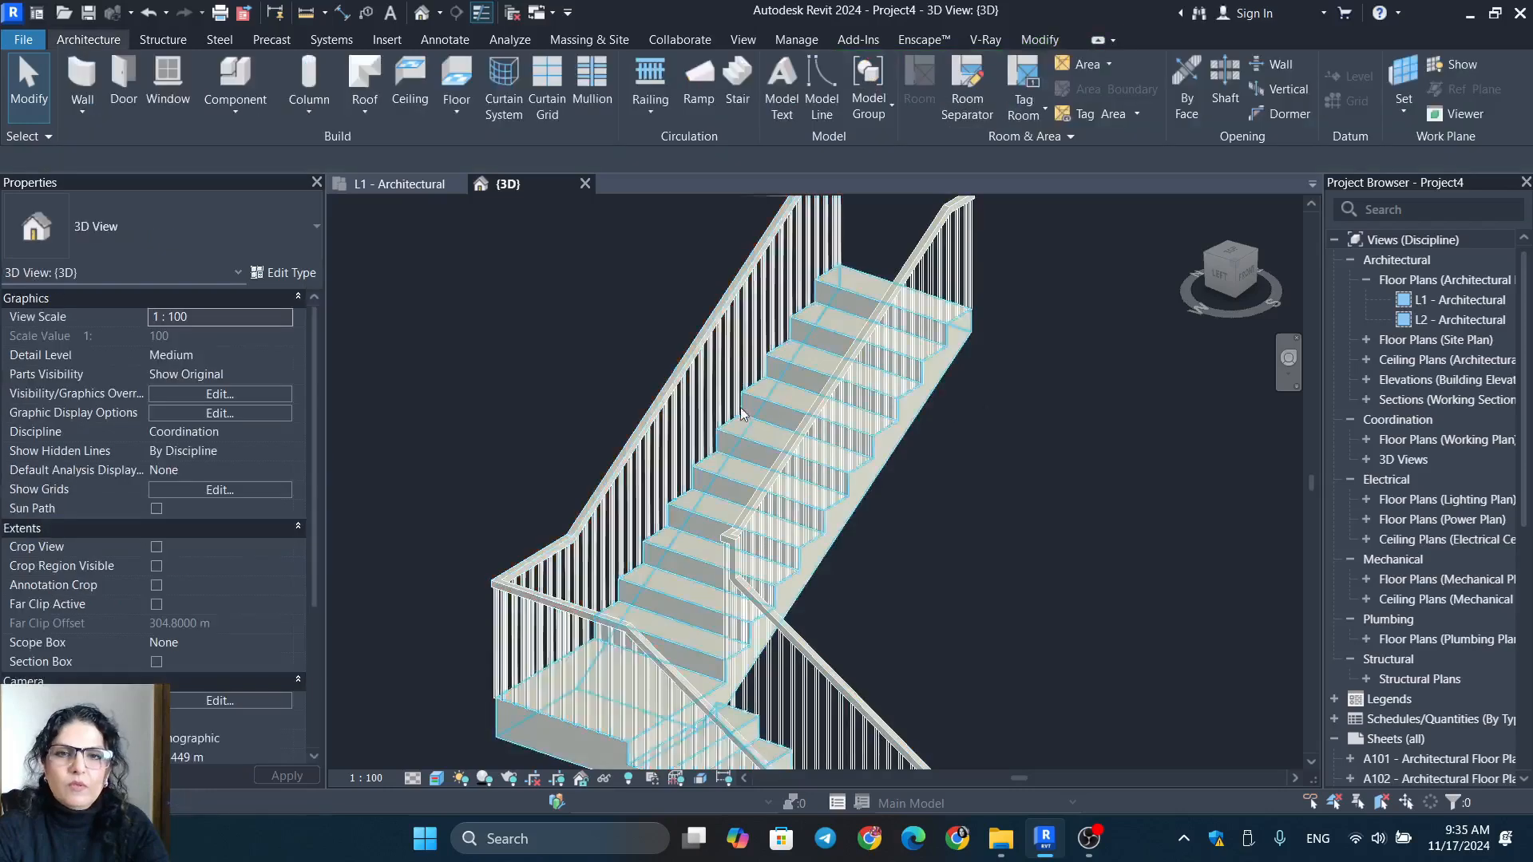
Examine the type properties of the outer stair railing and of the top rail type it uses.
click(706, 335)
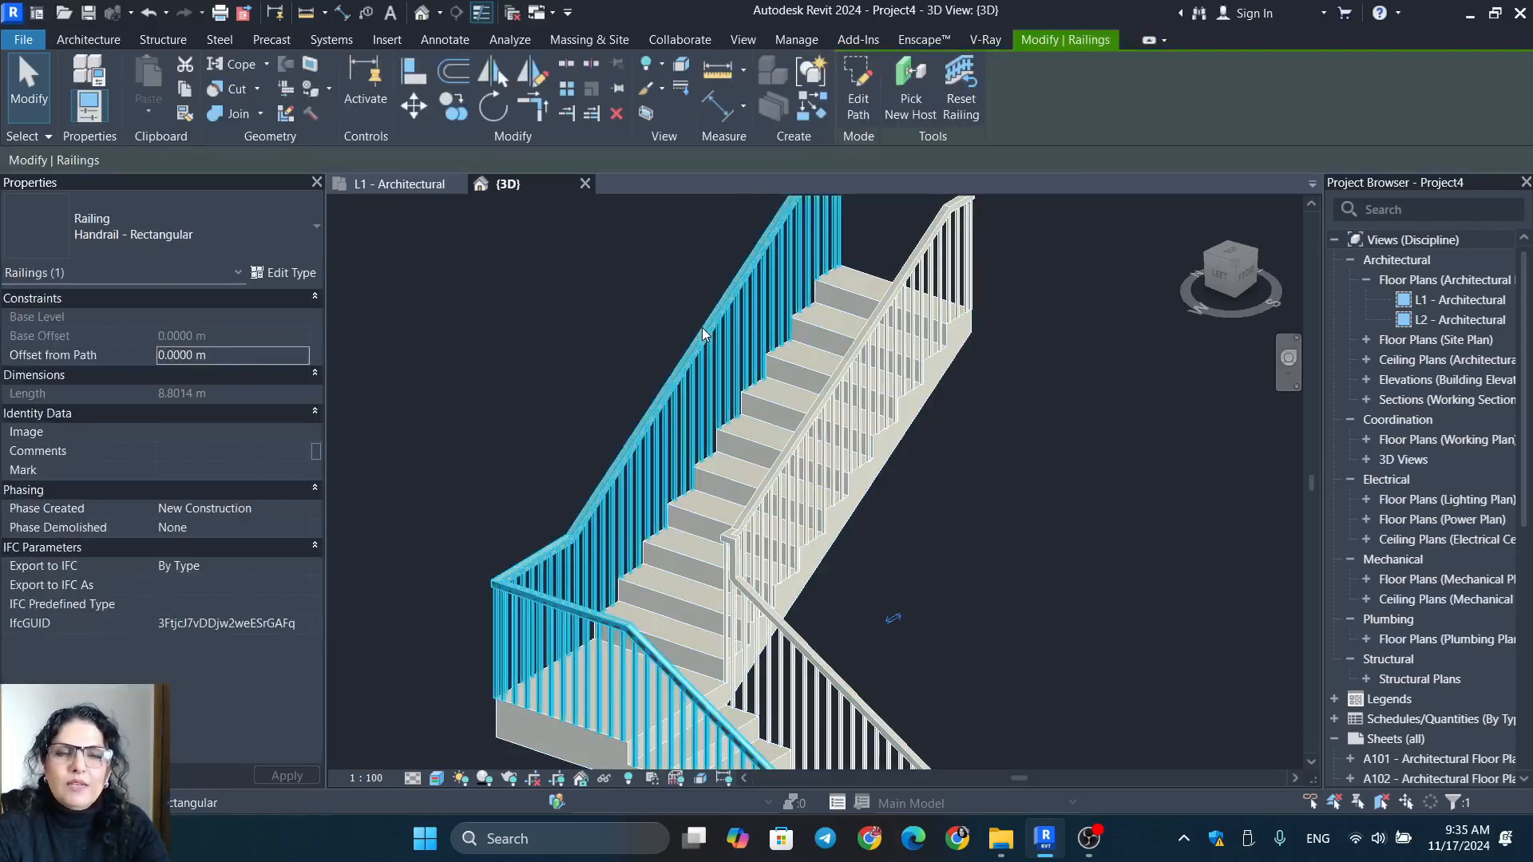
click(290, 273)
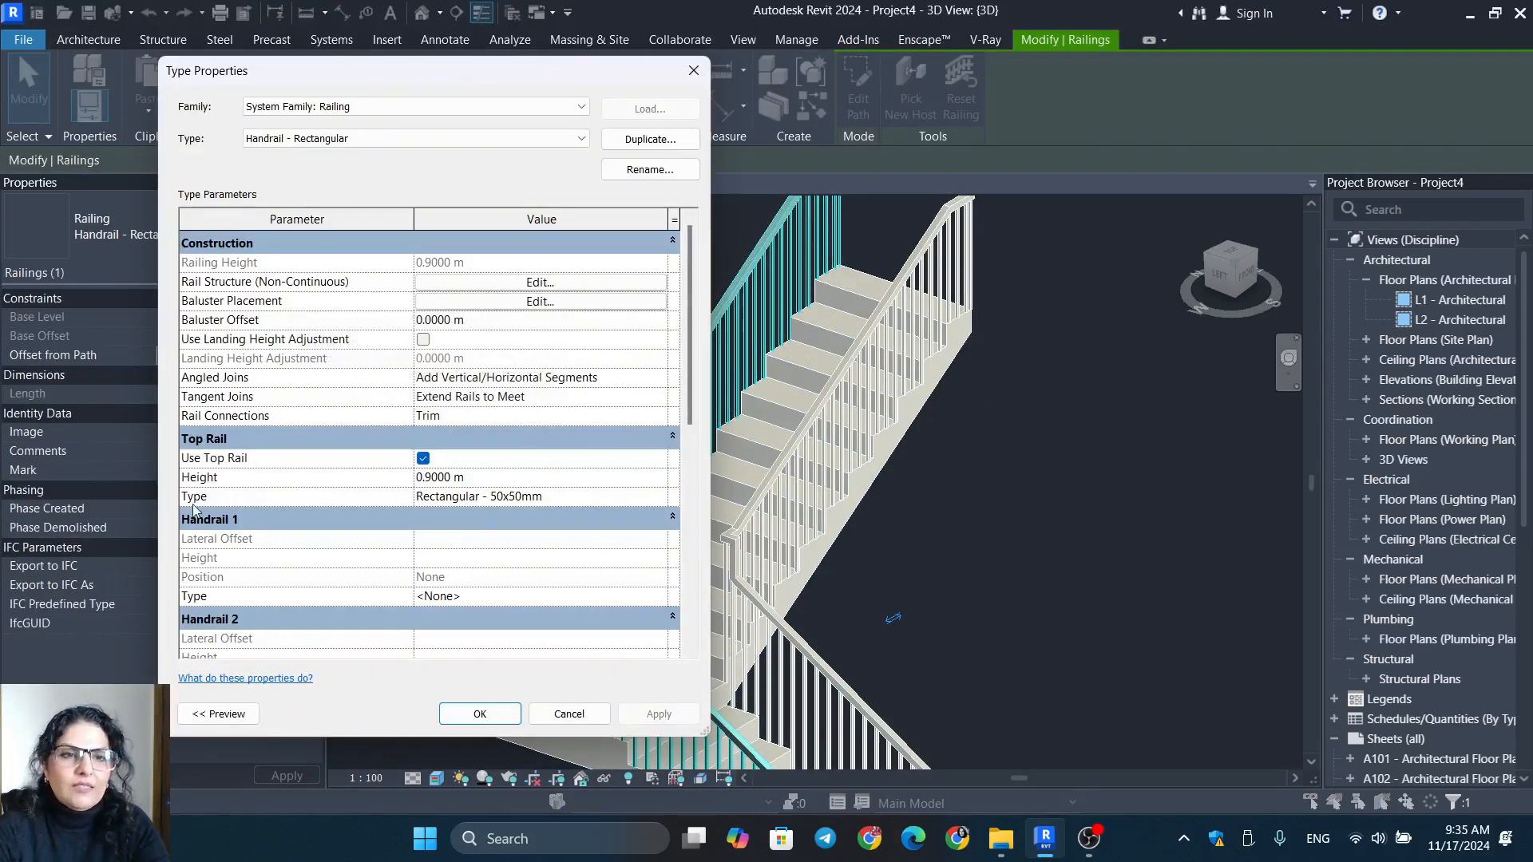
double_click(663, 499)
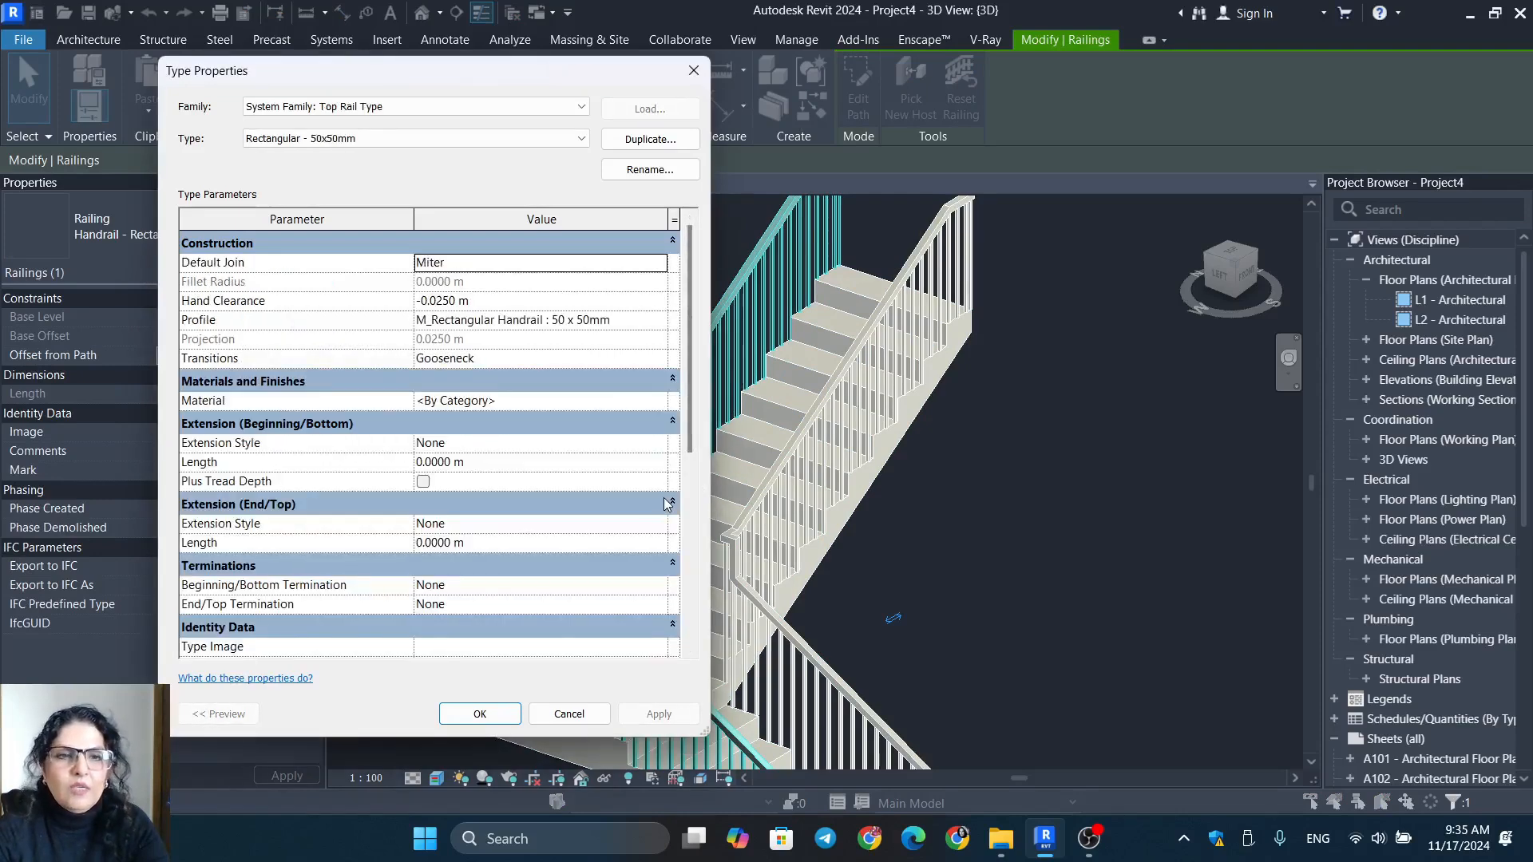
click(692, 74)
click(693, 72)
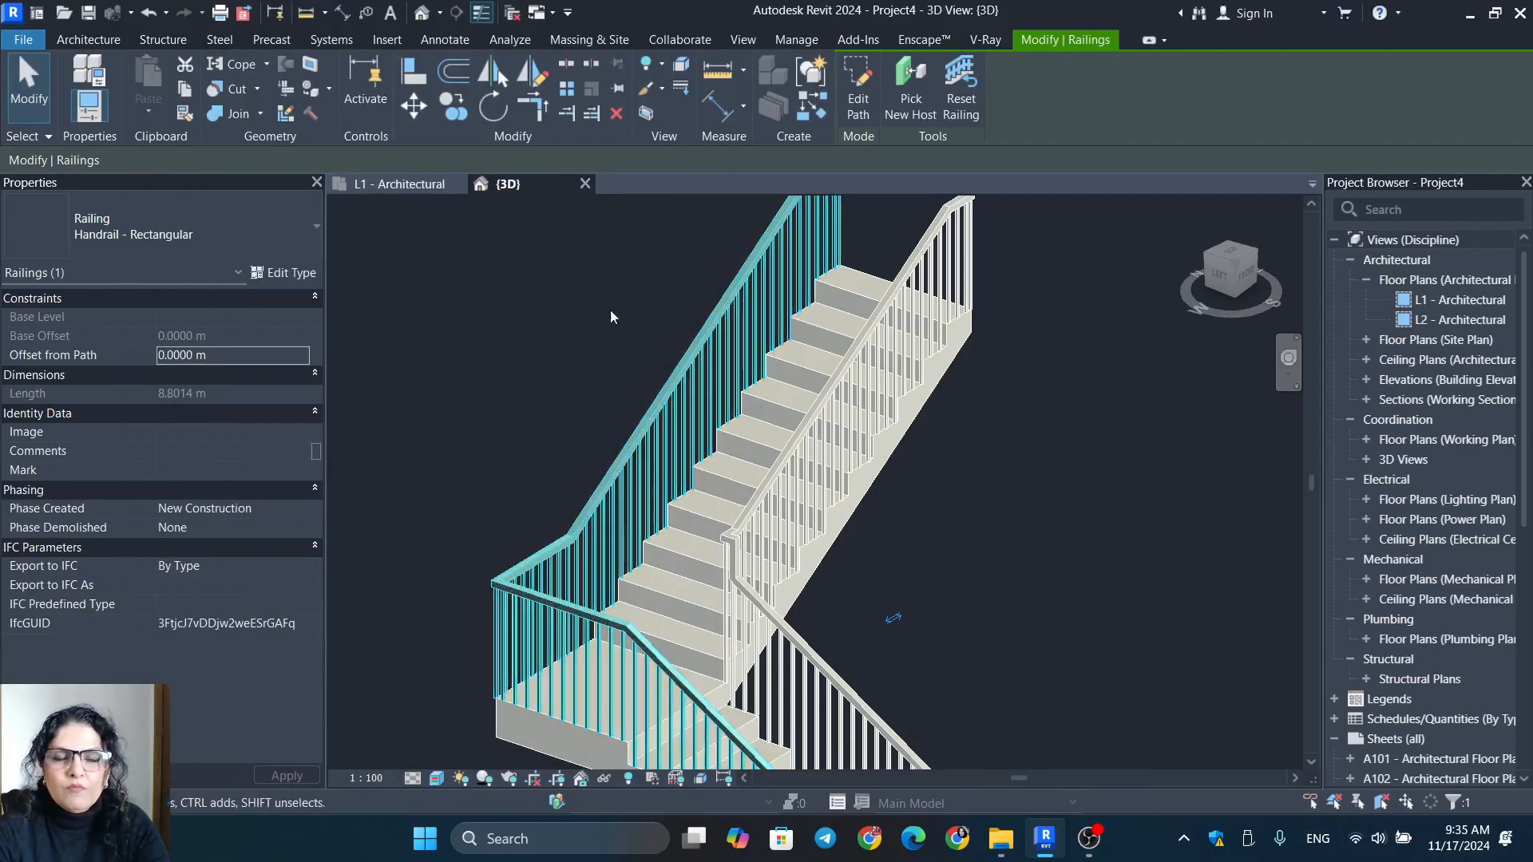
Select only the top rail of the outer stair railing and review its type properties.
click(1185, 391)
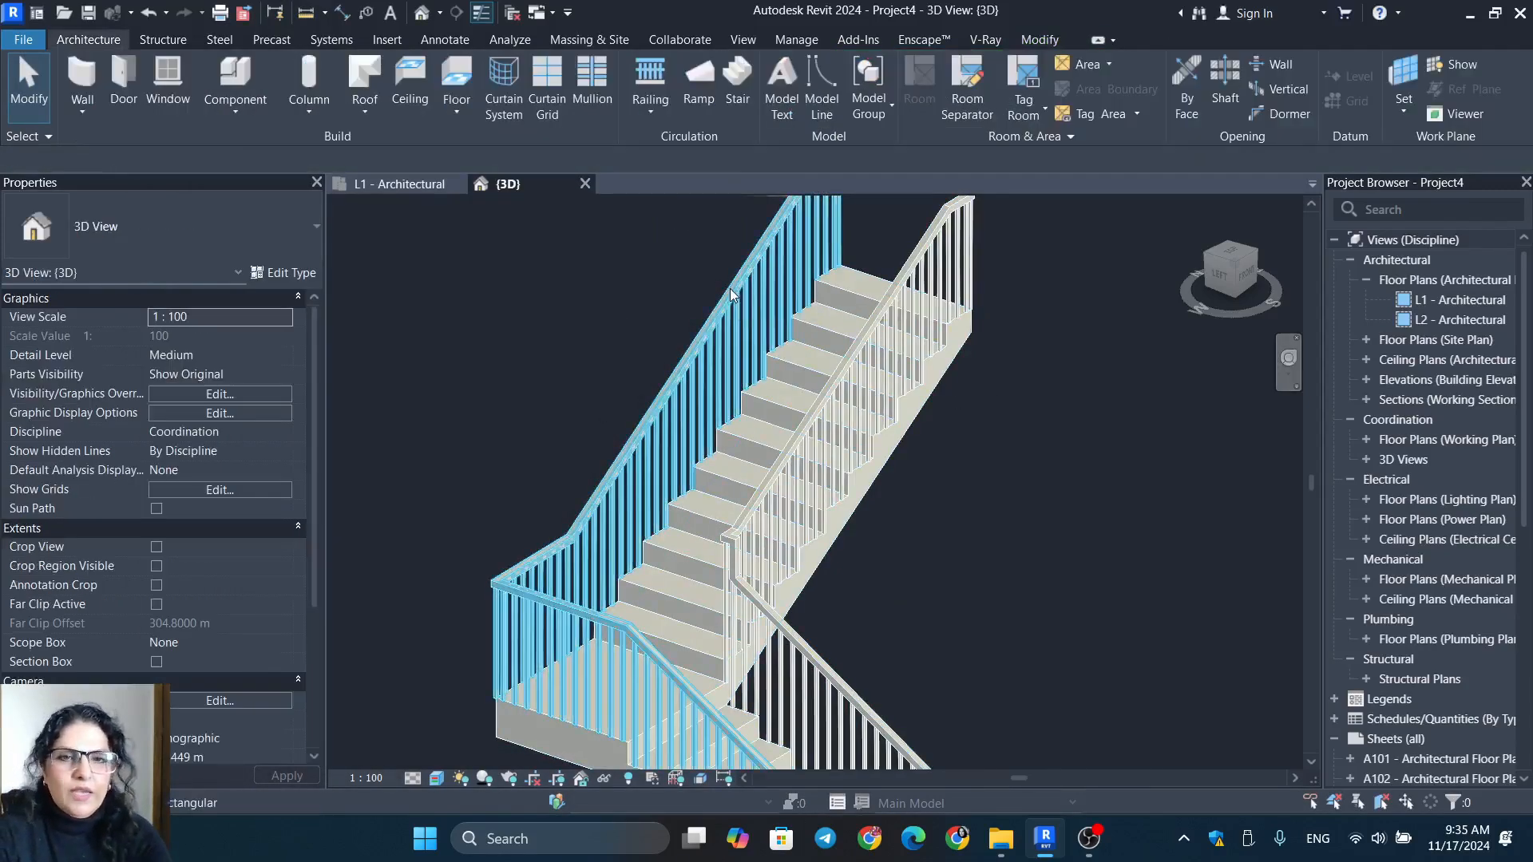
click(730, 295)
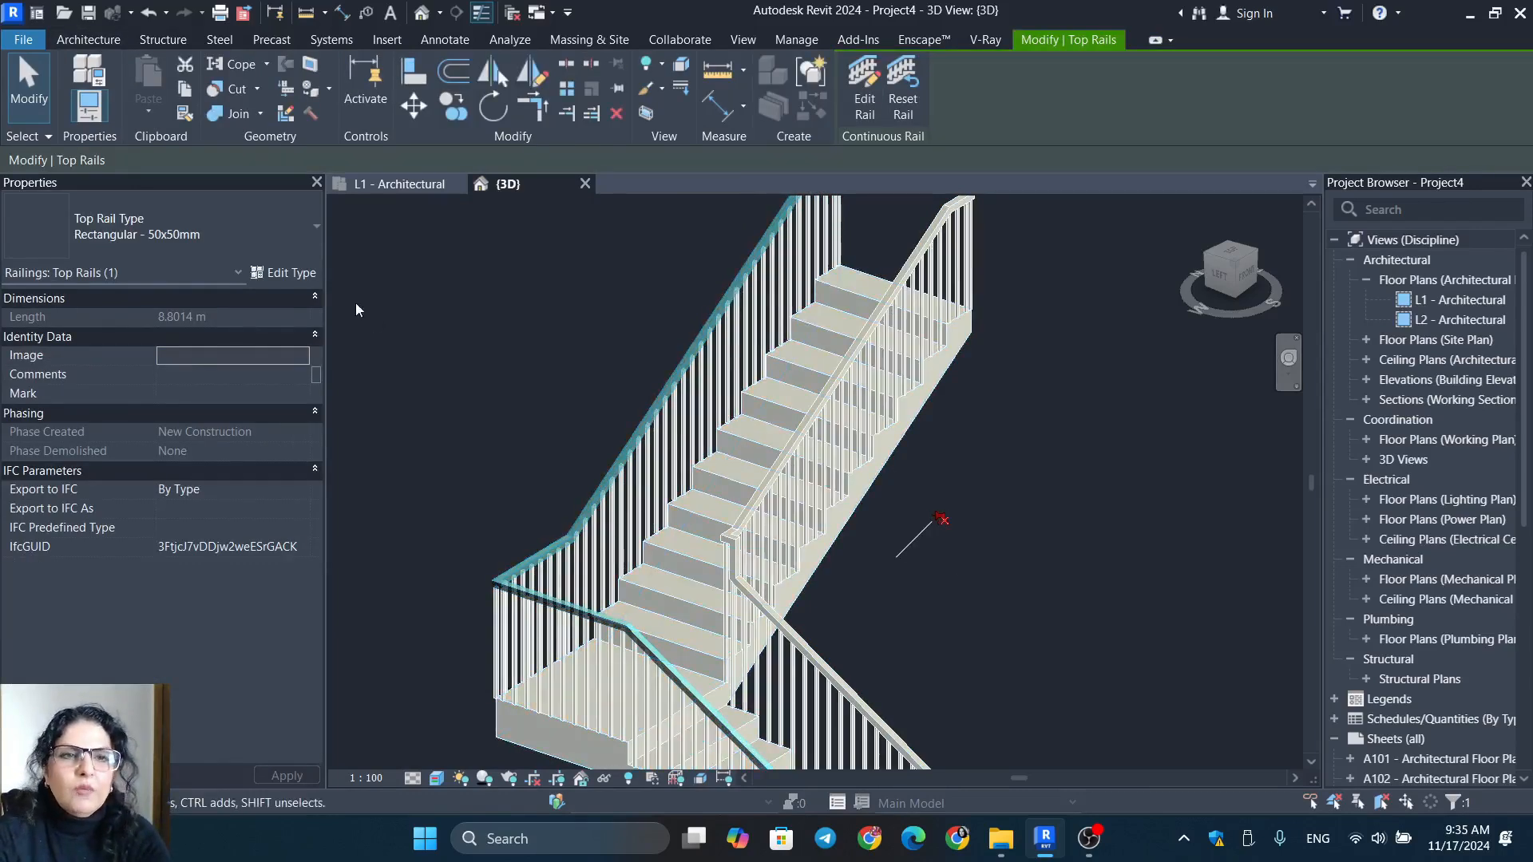
click(296, 273)
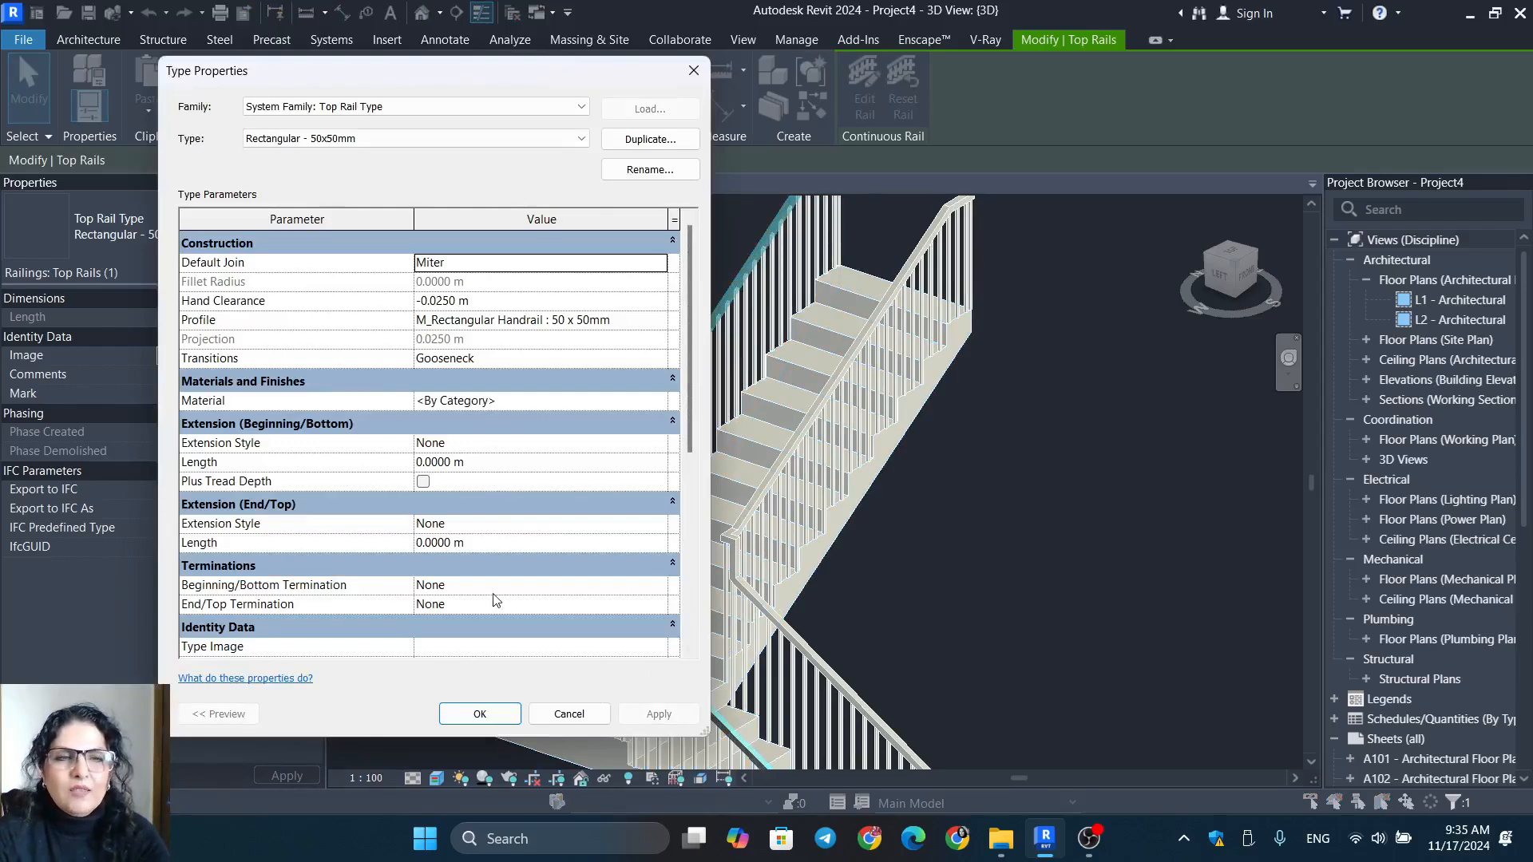
click(569, 714)
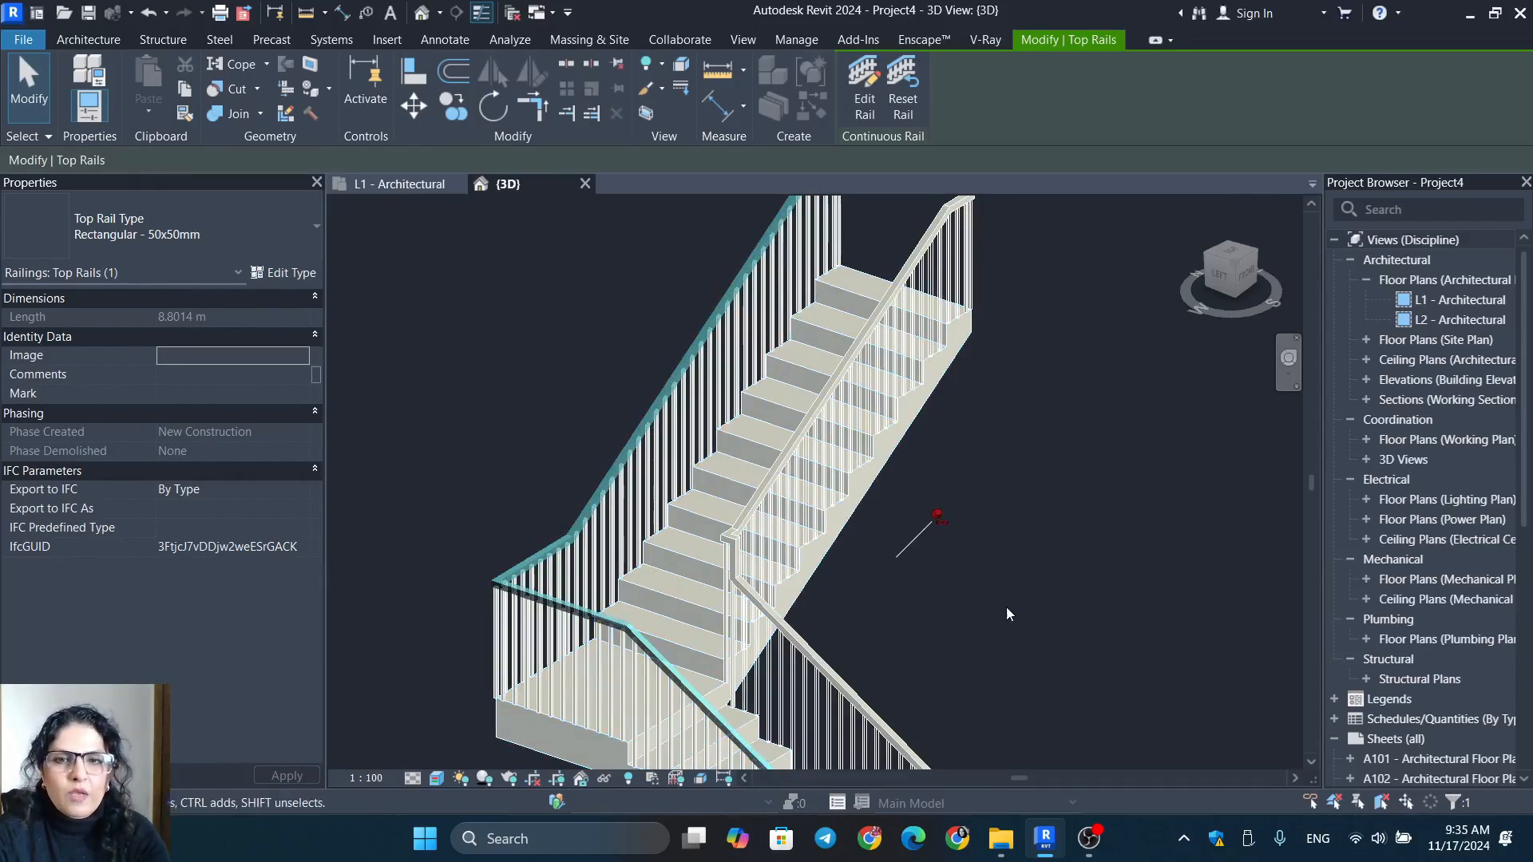
Duplicate the outer railing's top rail type as "Rectangular - 50x50mm 2" and apply it to the Handrail - Rectangular railing type.
click(896, 544)
click(663, 454)
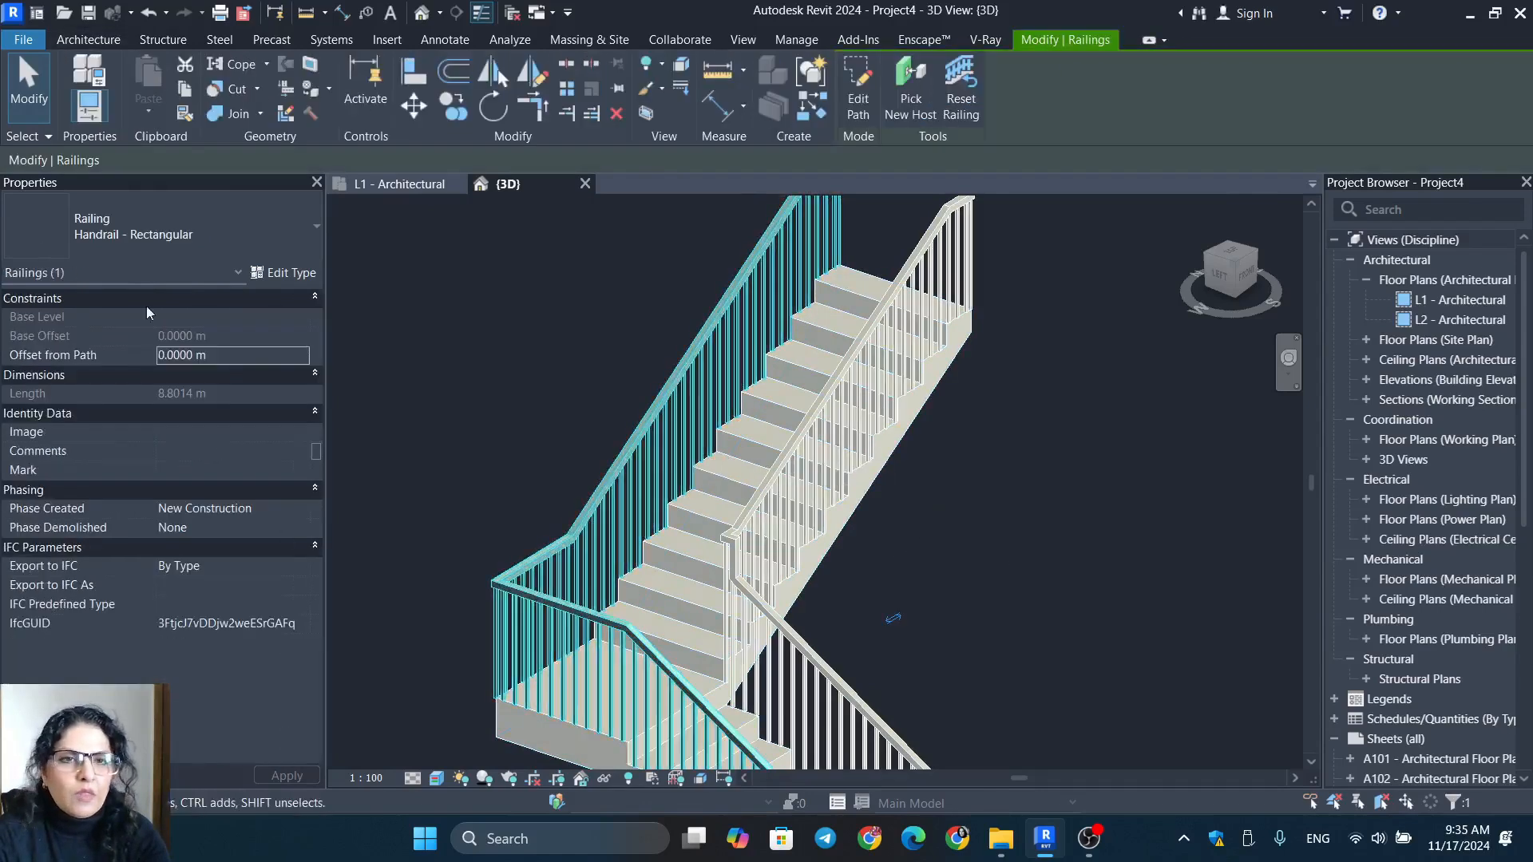
click(294, 275)
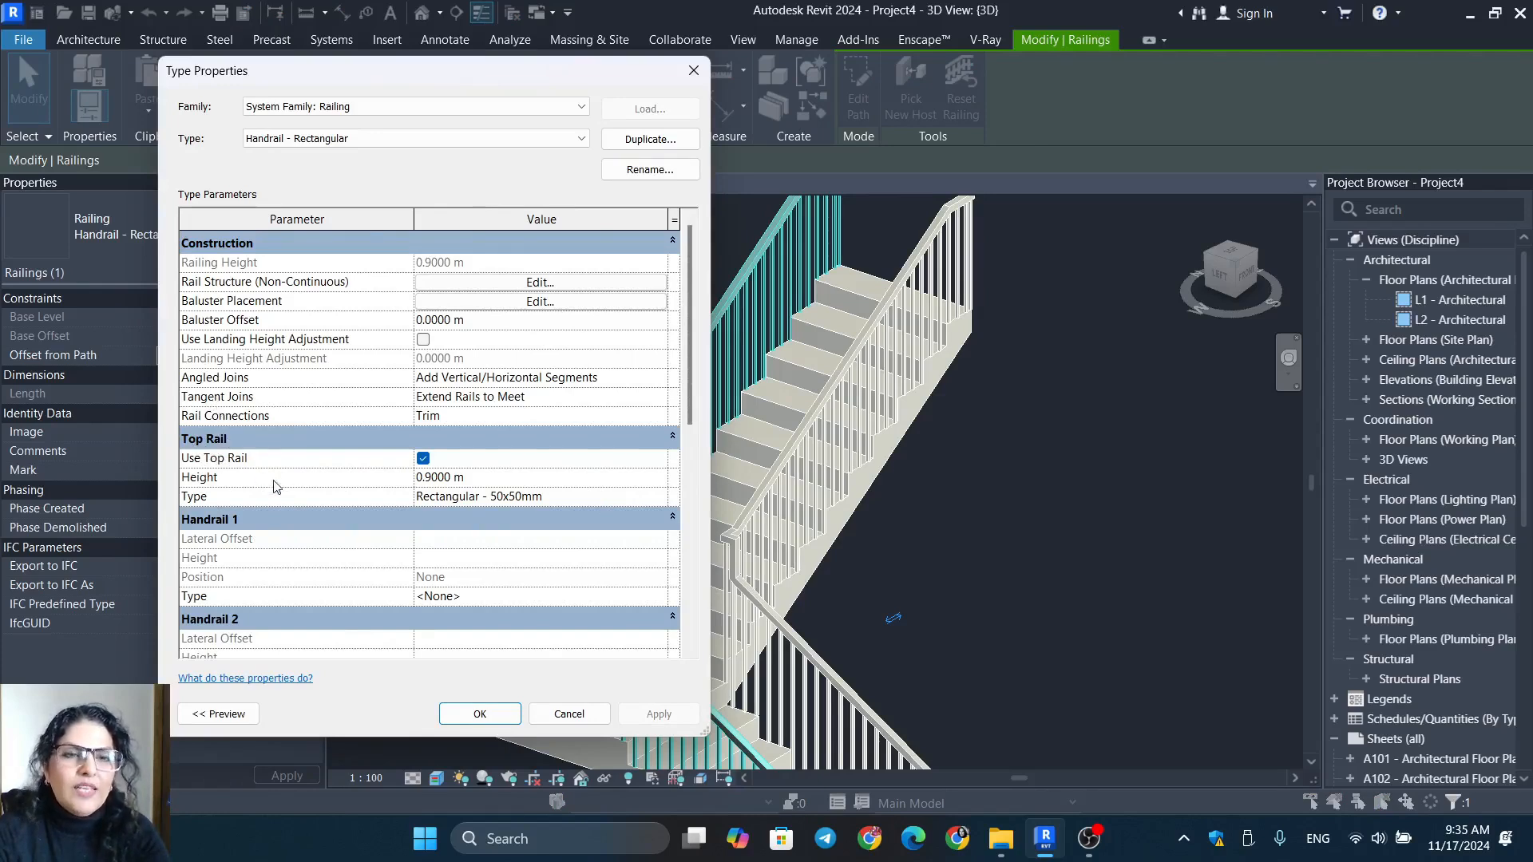
scroll(302, 498, down, 1)
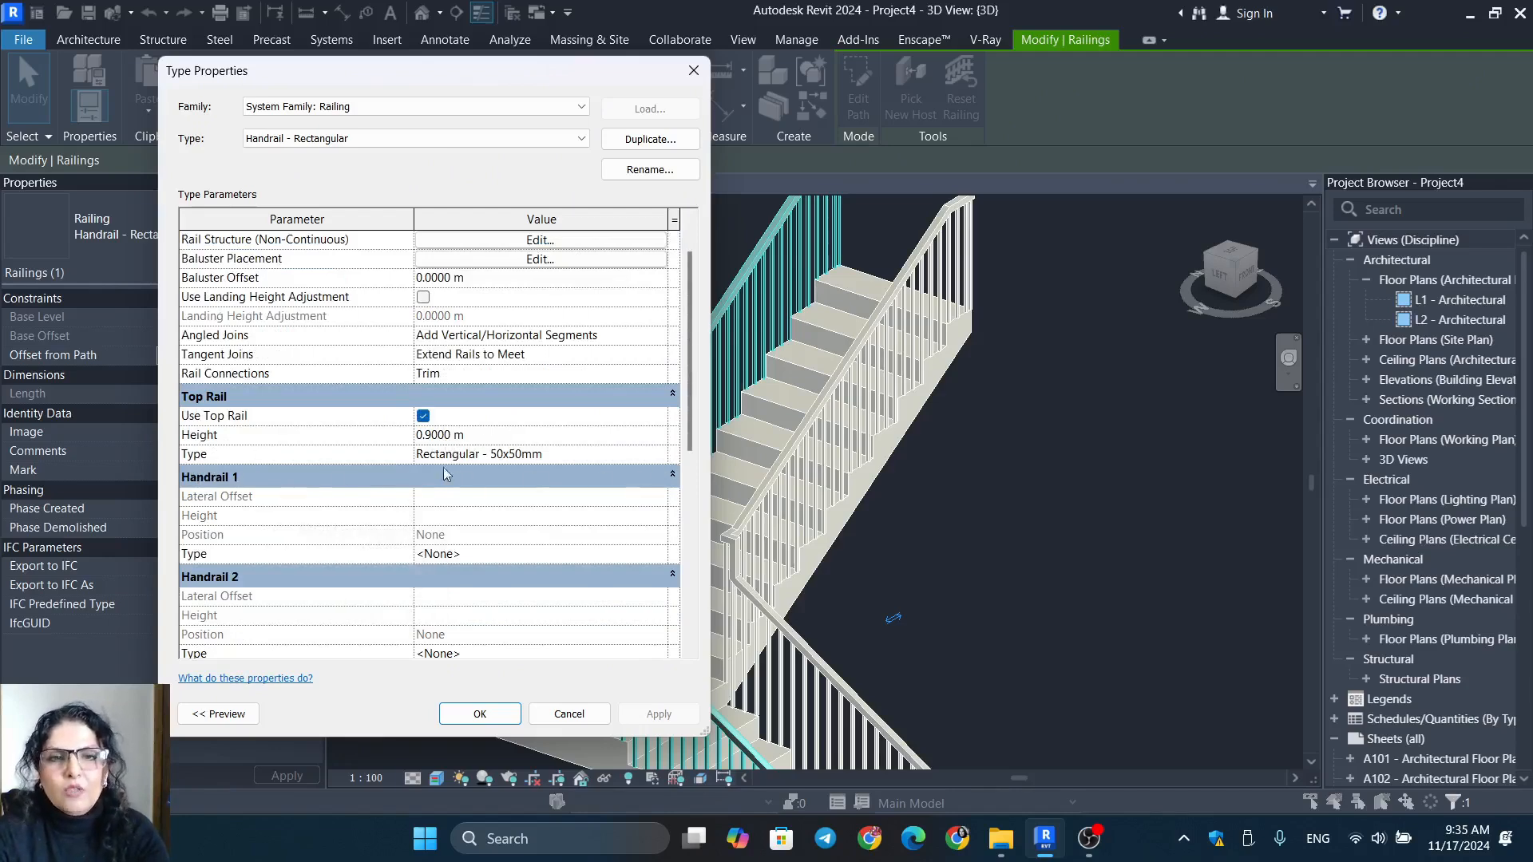
click(671, 457)
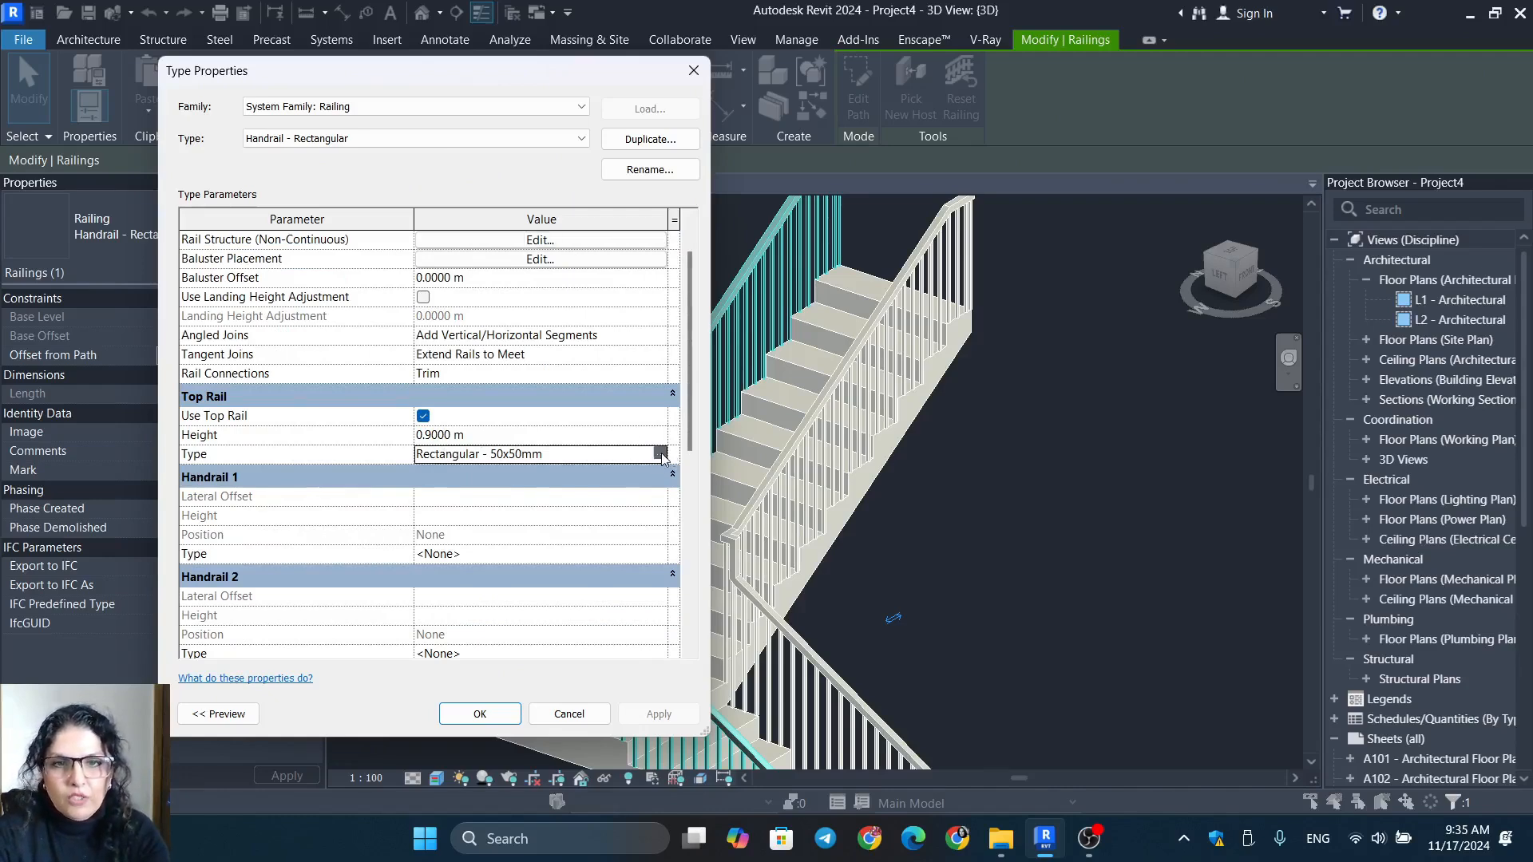
click(671, 456)
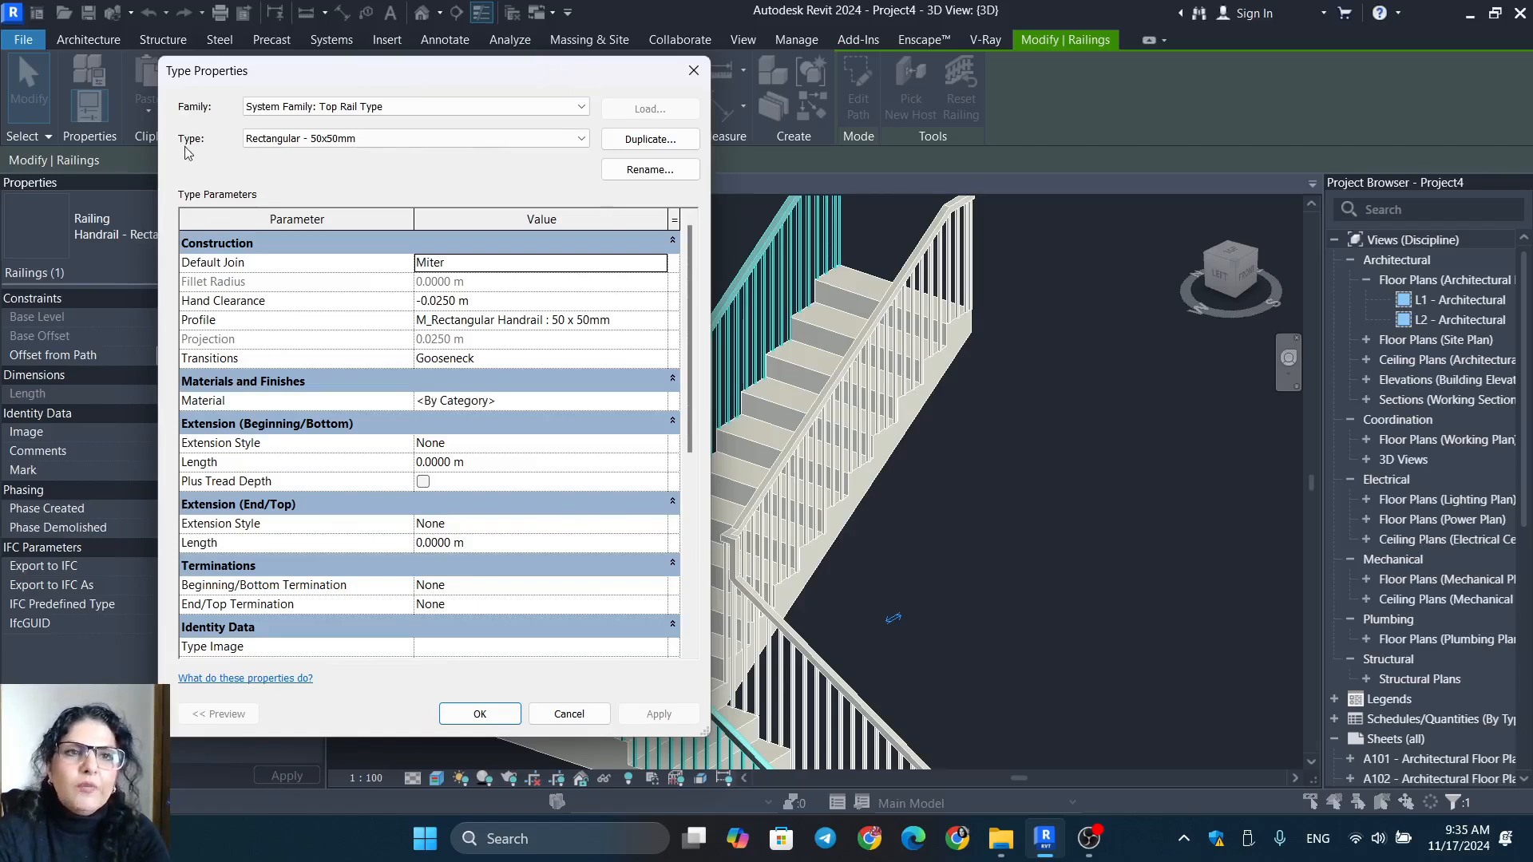
click(372, 139)
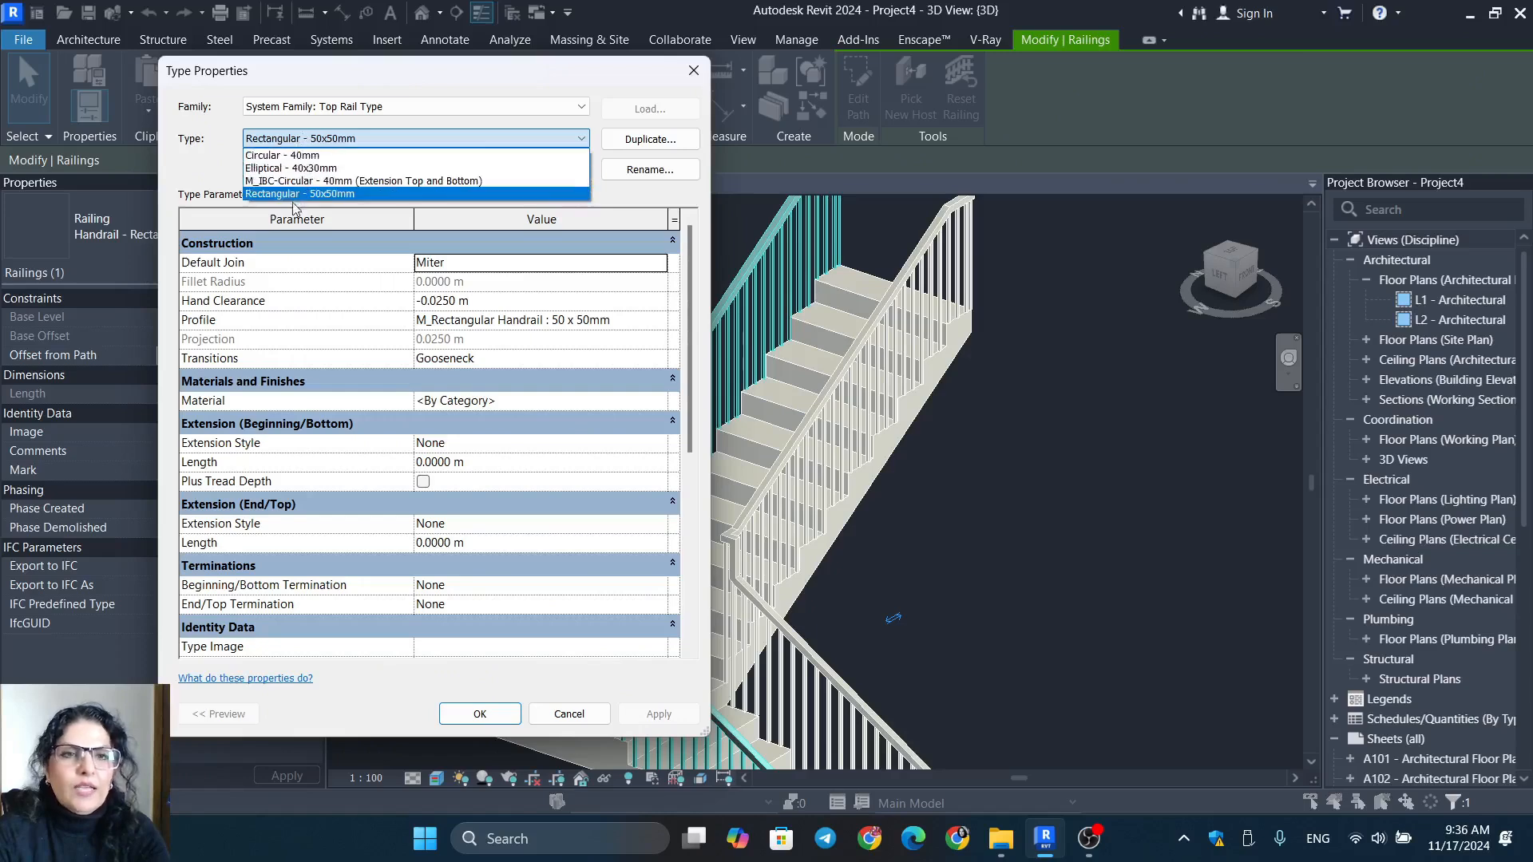
click(200, 172)
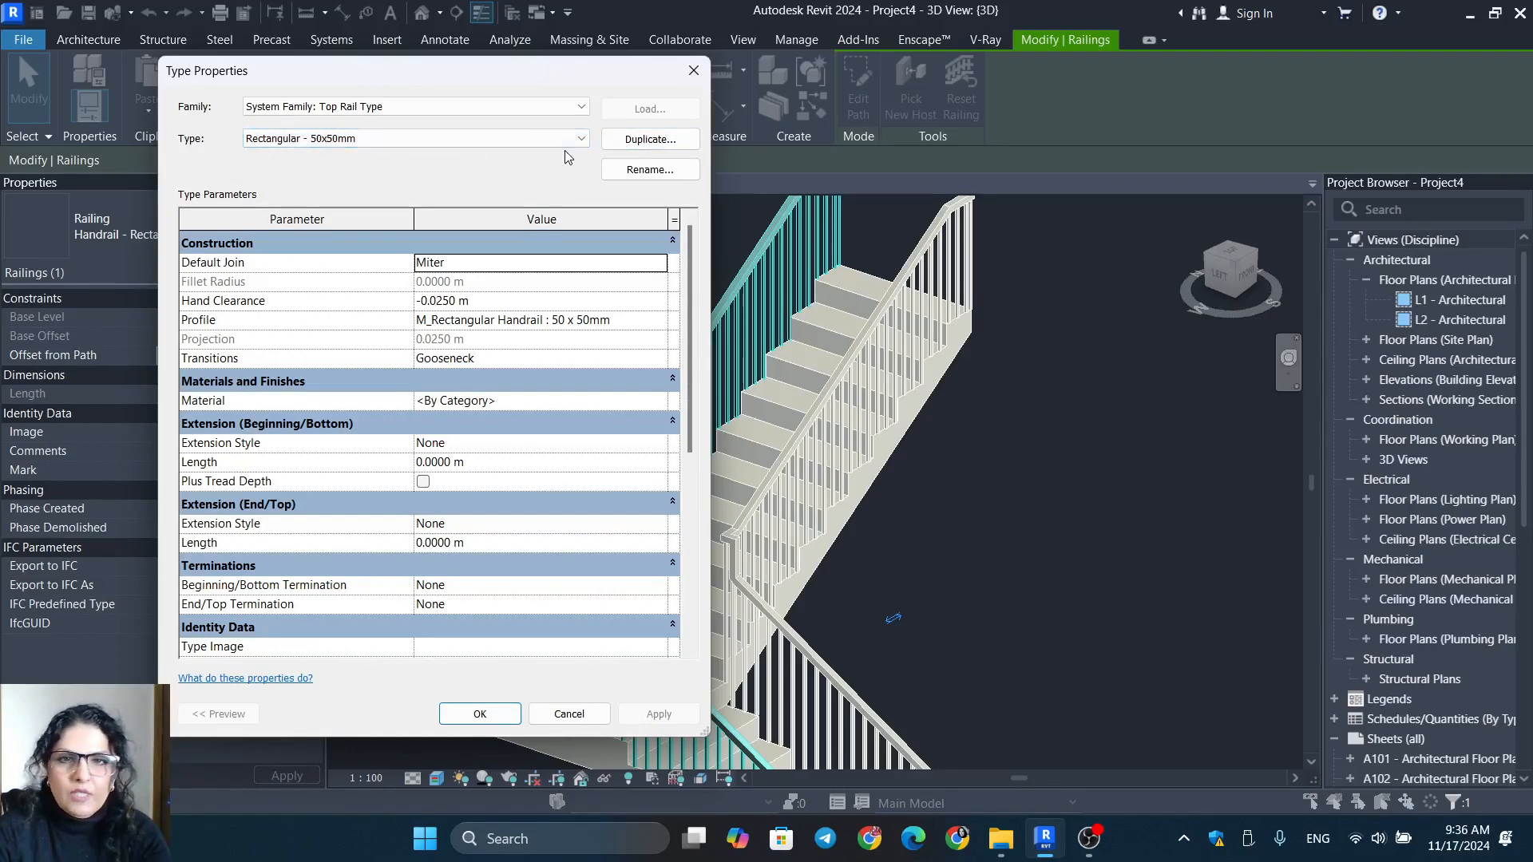
click(648, 140)
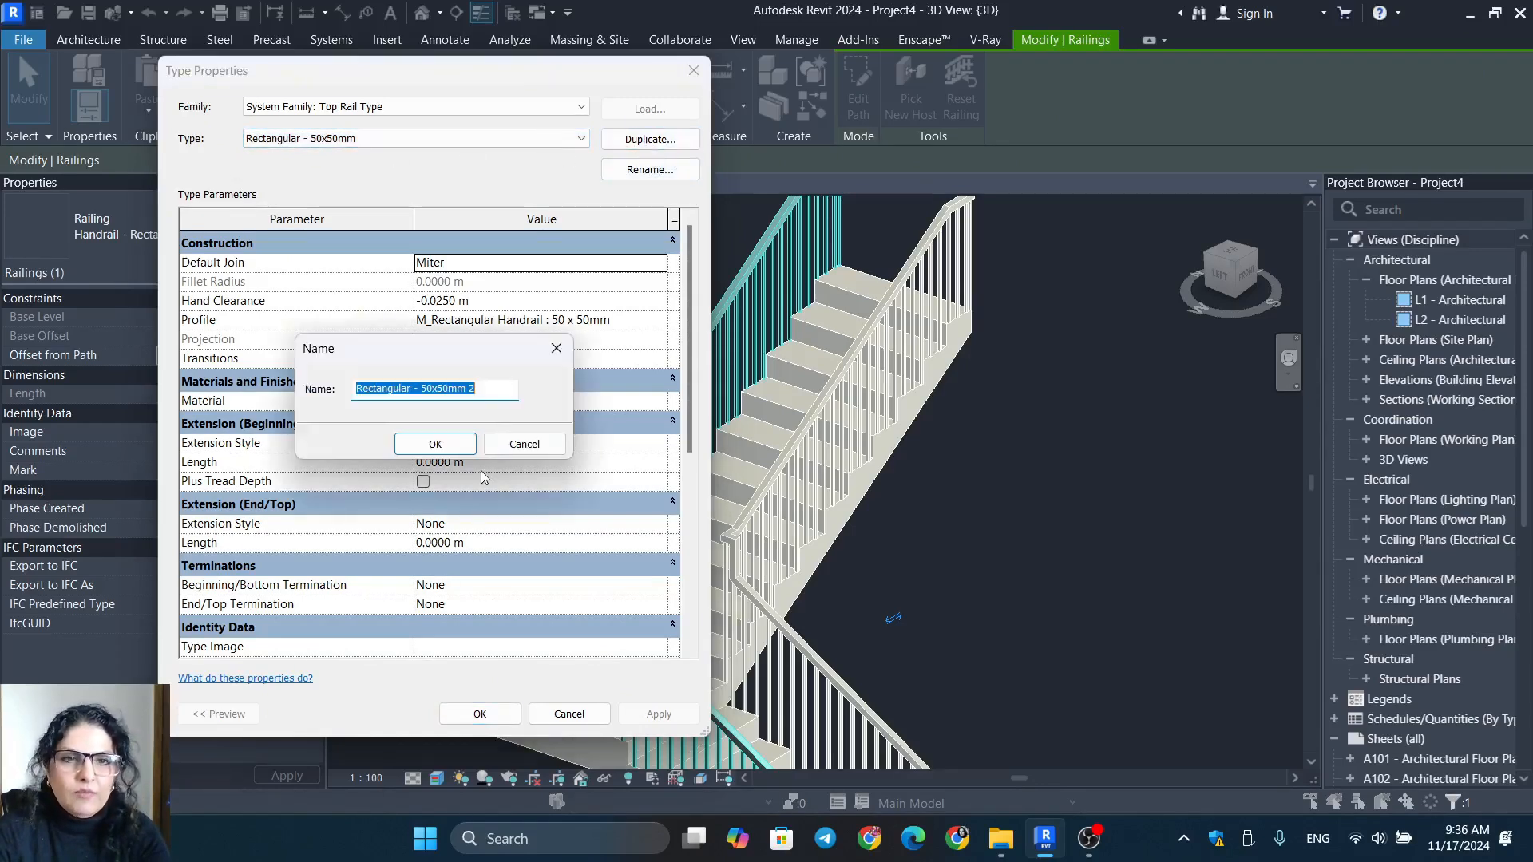
click(436, 444)
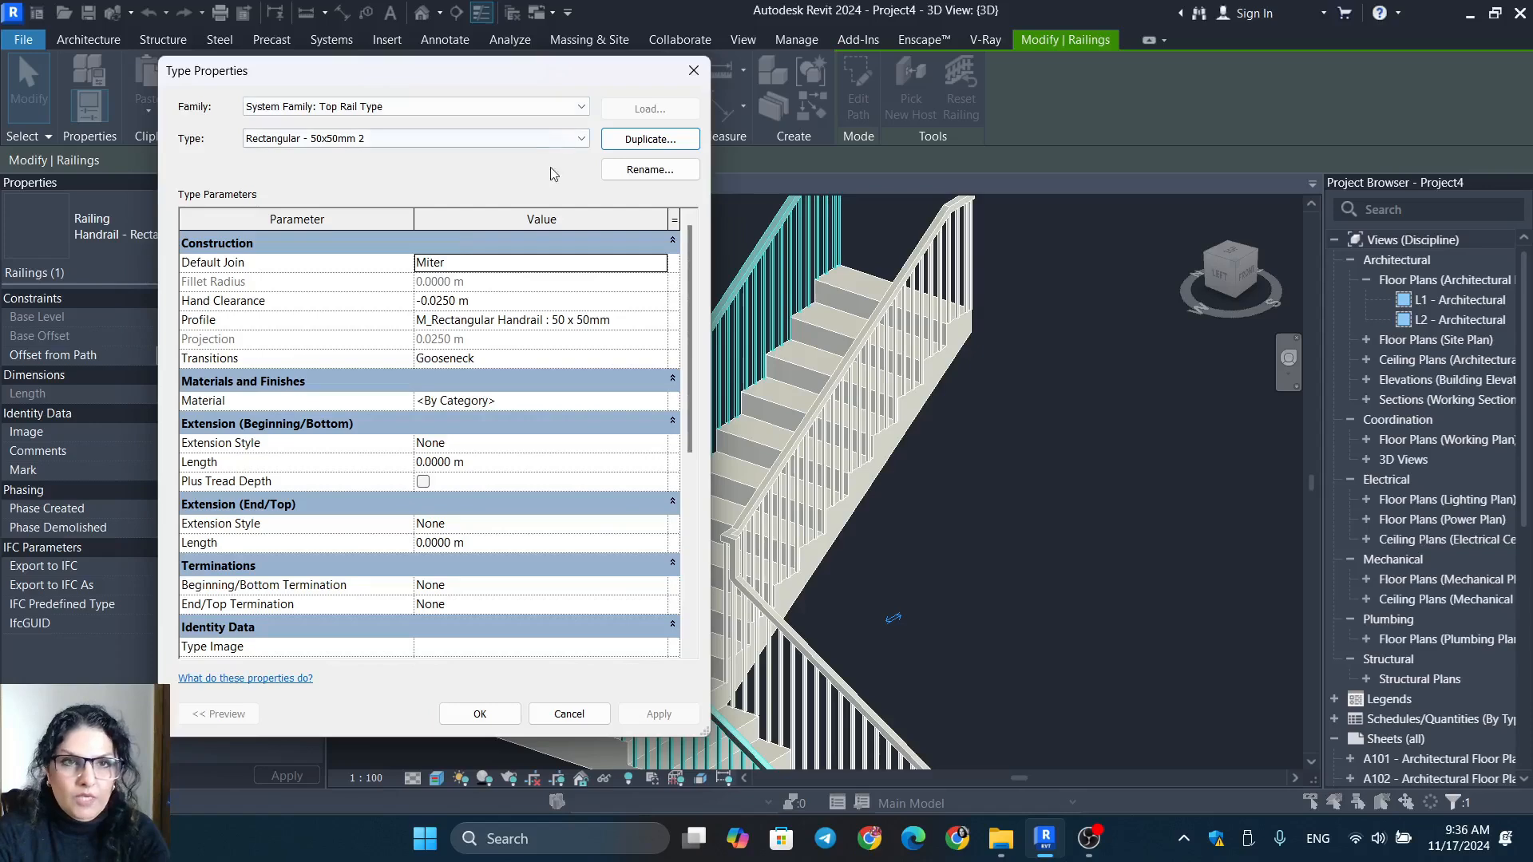
click(492, 719)
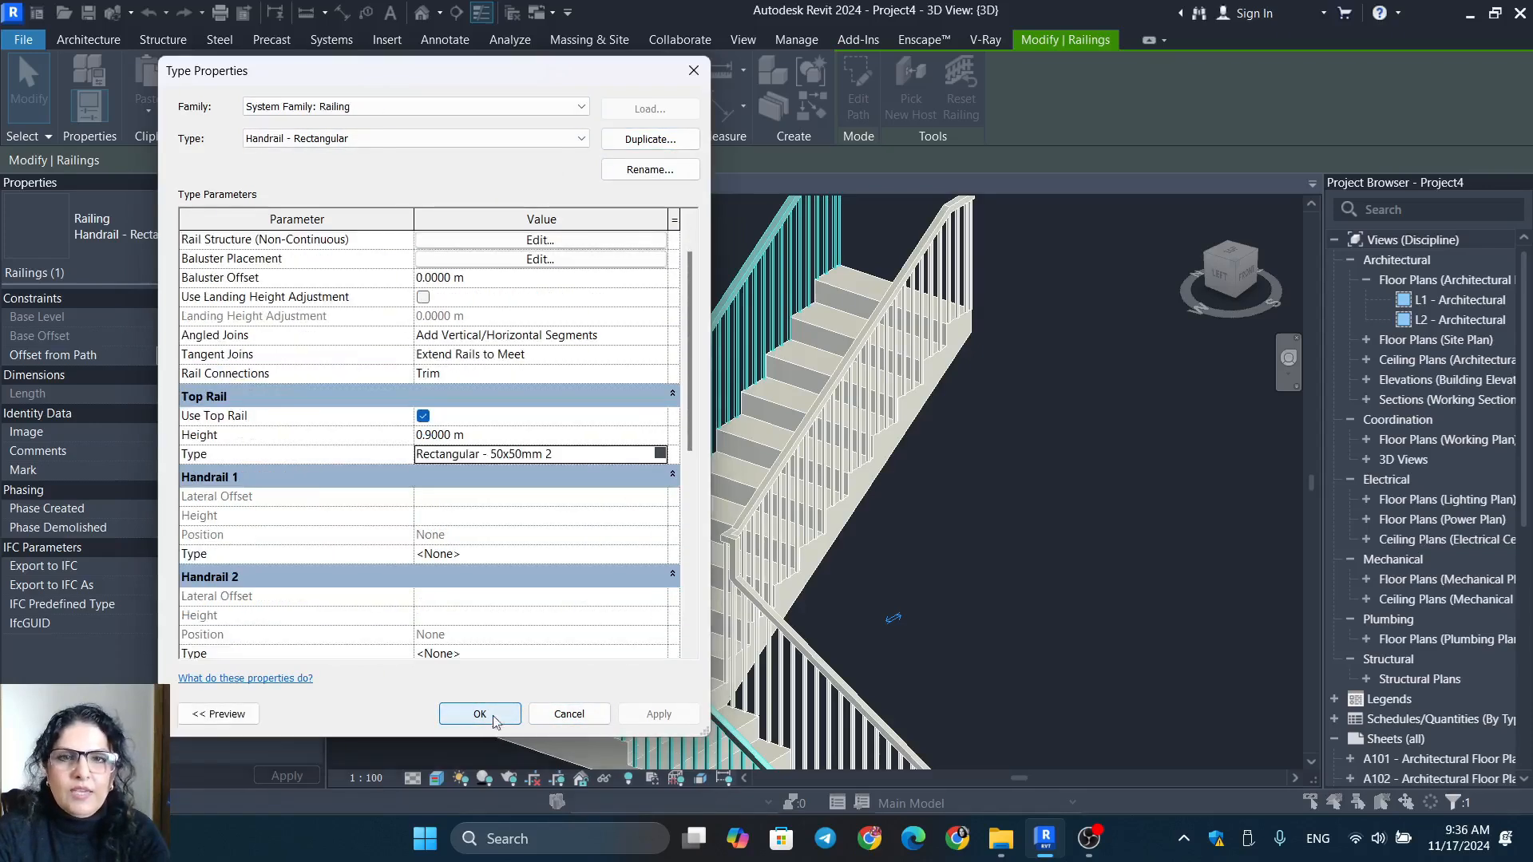
click(483, 716)
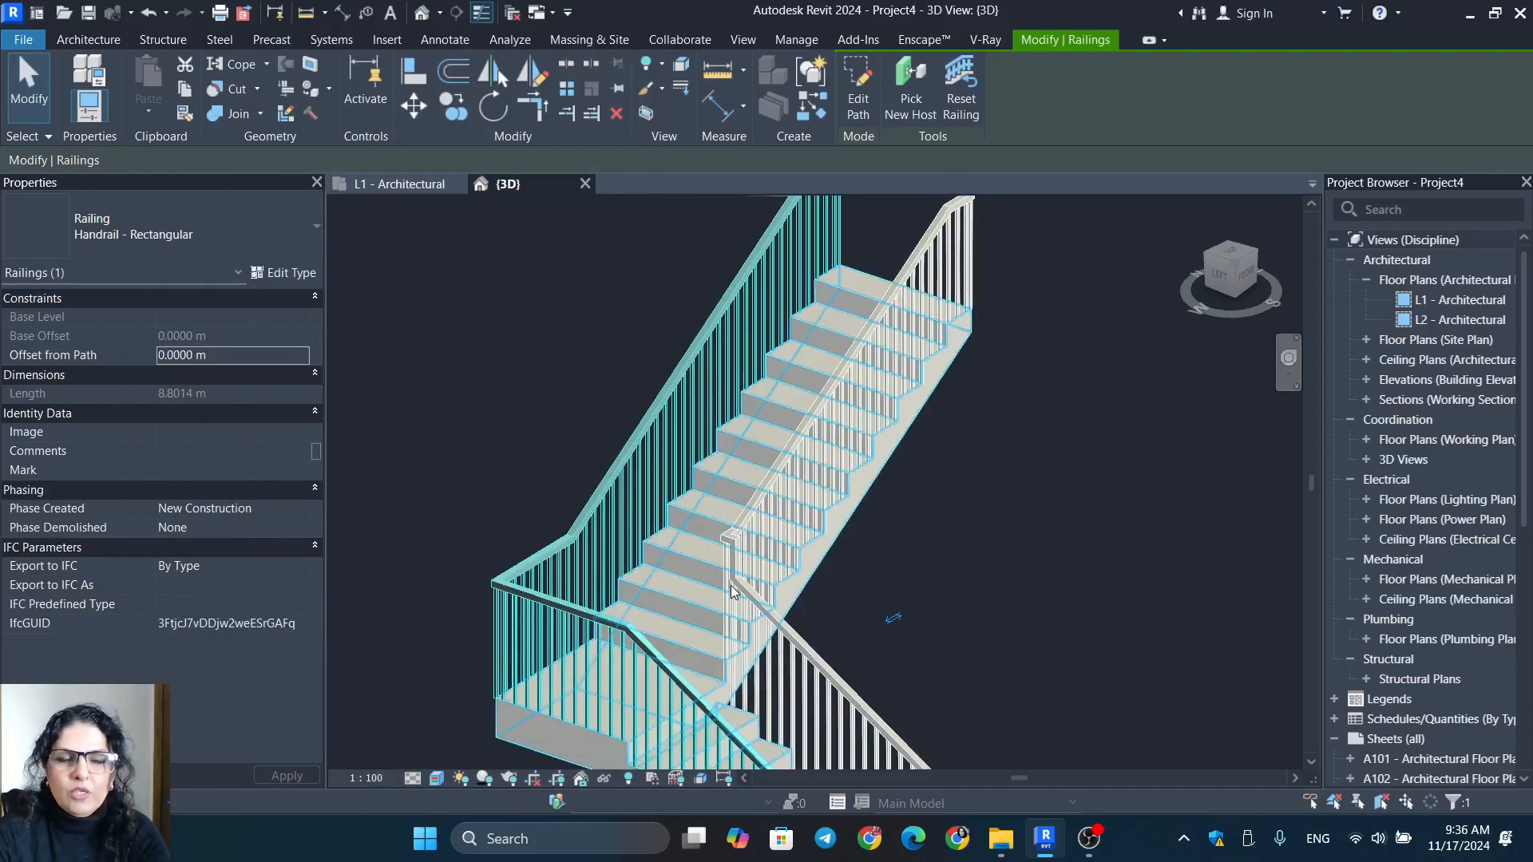
scroll(880, 388, up, 5)
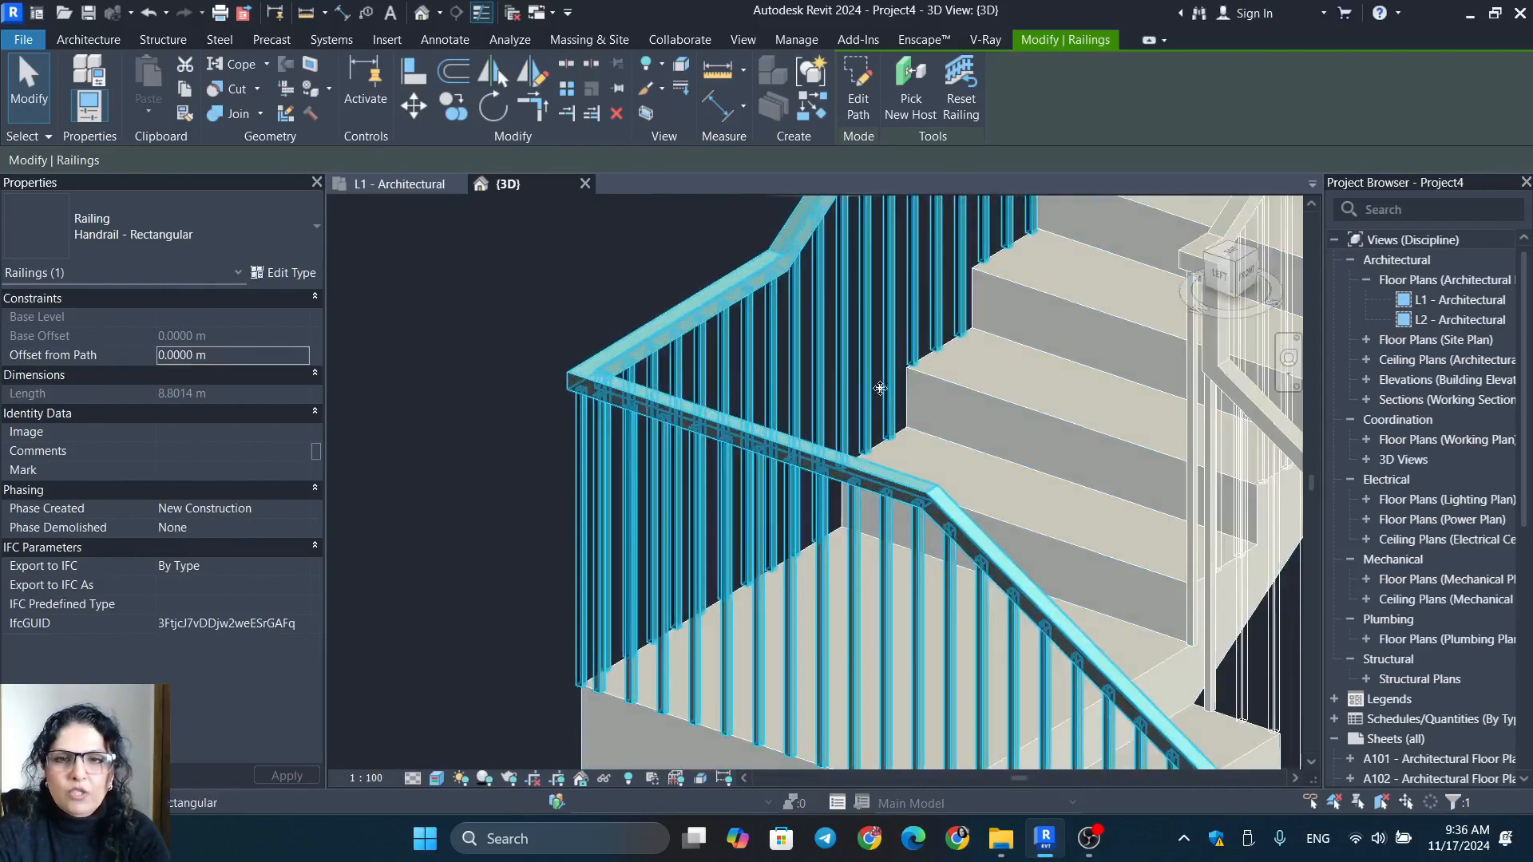
click(277, 273)
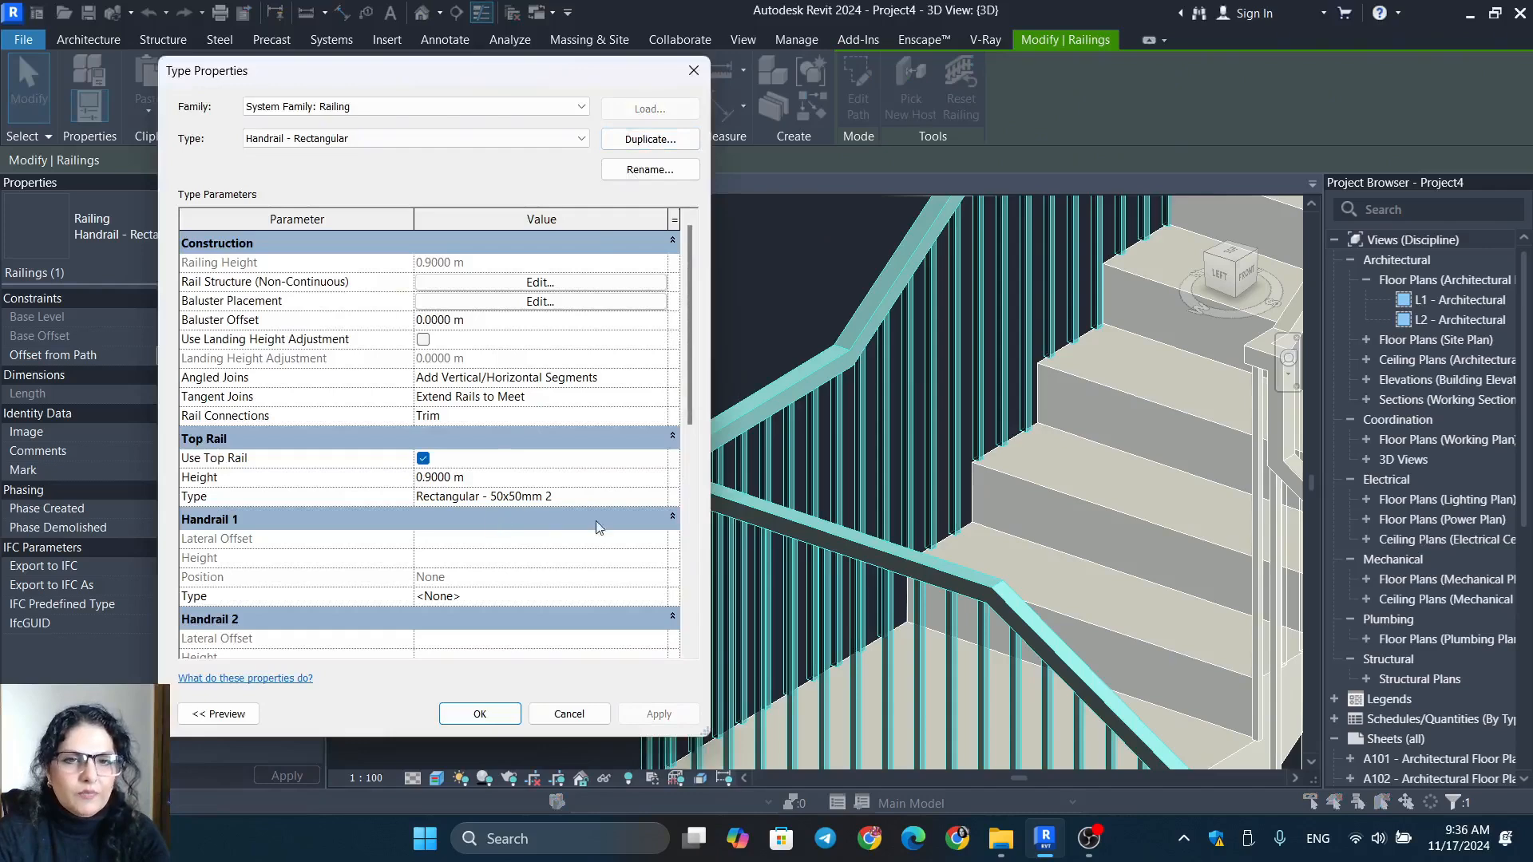
click(663, 500)
click(663, 500)
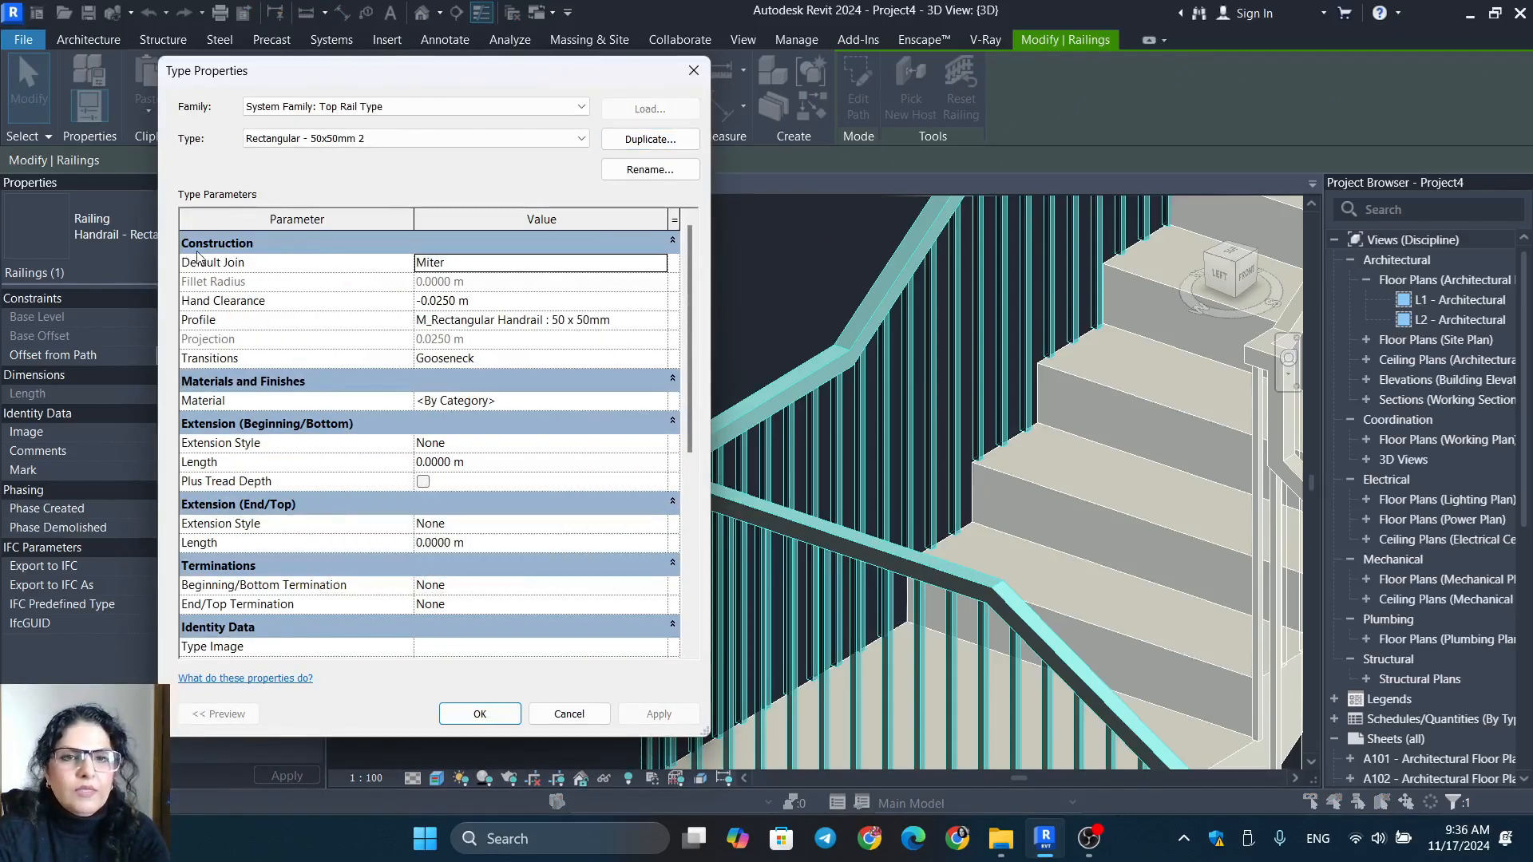
drag(462, 90, 455, 212)
click(622, 202)
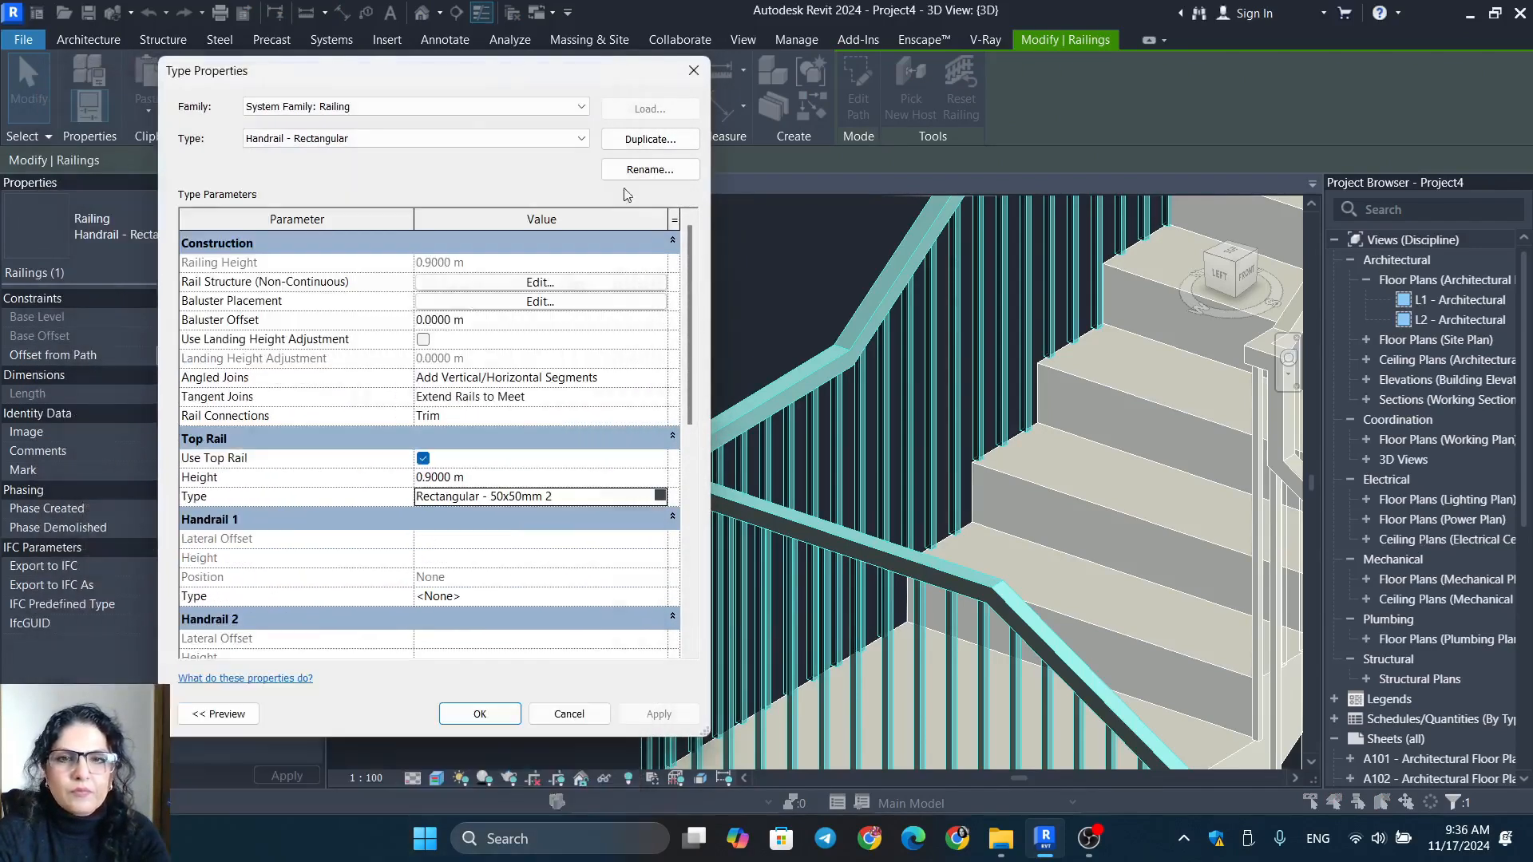
click(693, 70)
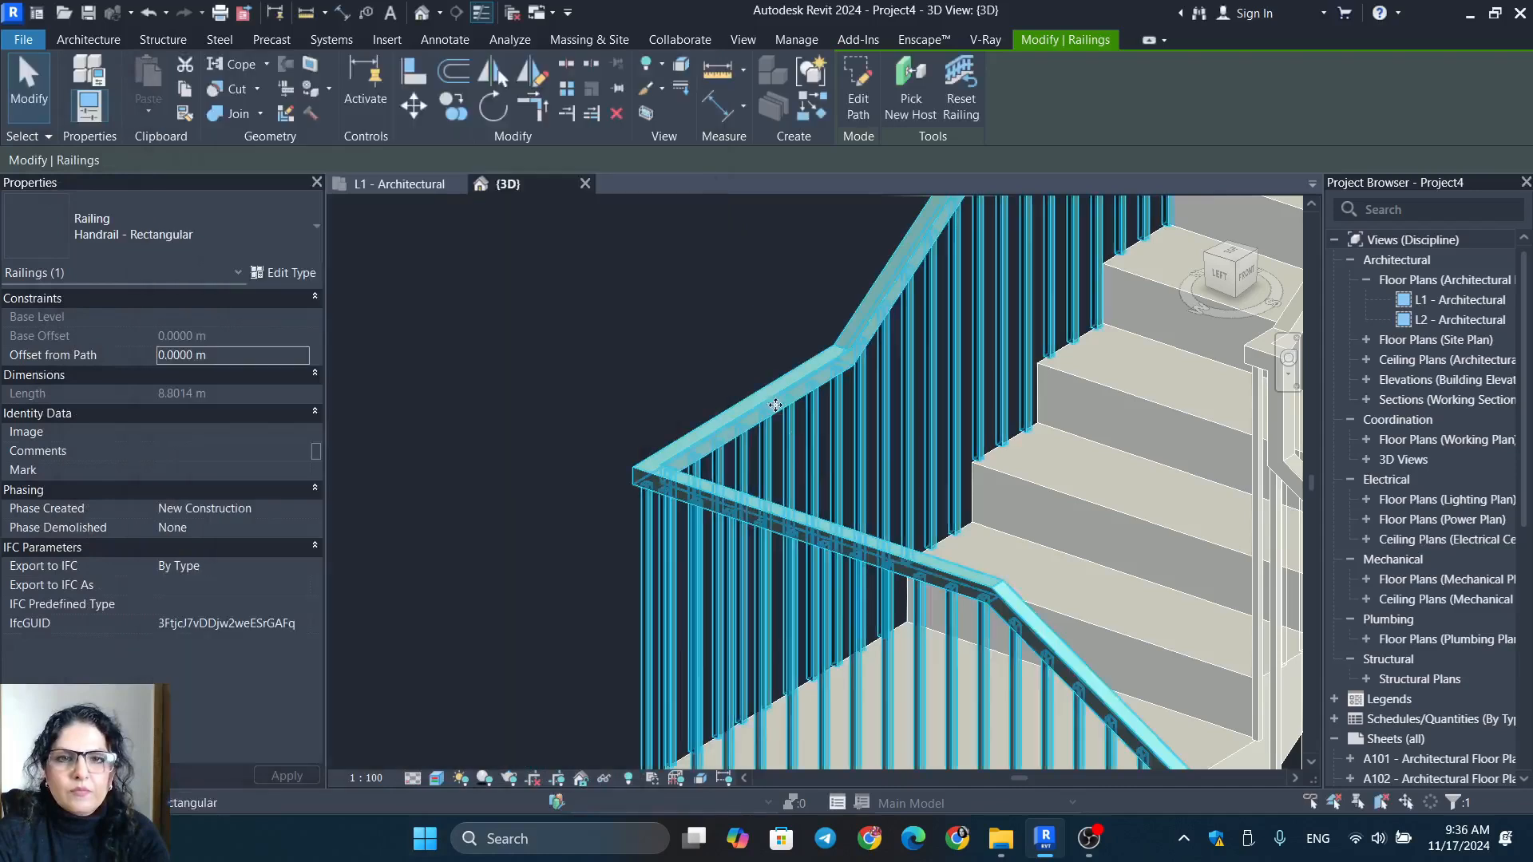
With the landing corner in view, set the top rail type's Default Join to Fillet with a 0.1 m fillet radius and apply it.
middle_drag(934, 422, 1039, 415)
shift+middle_drag(899, 466, 866, 716)
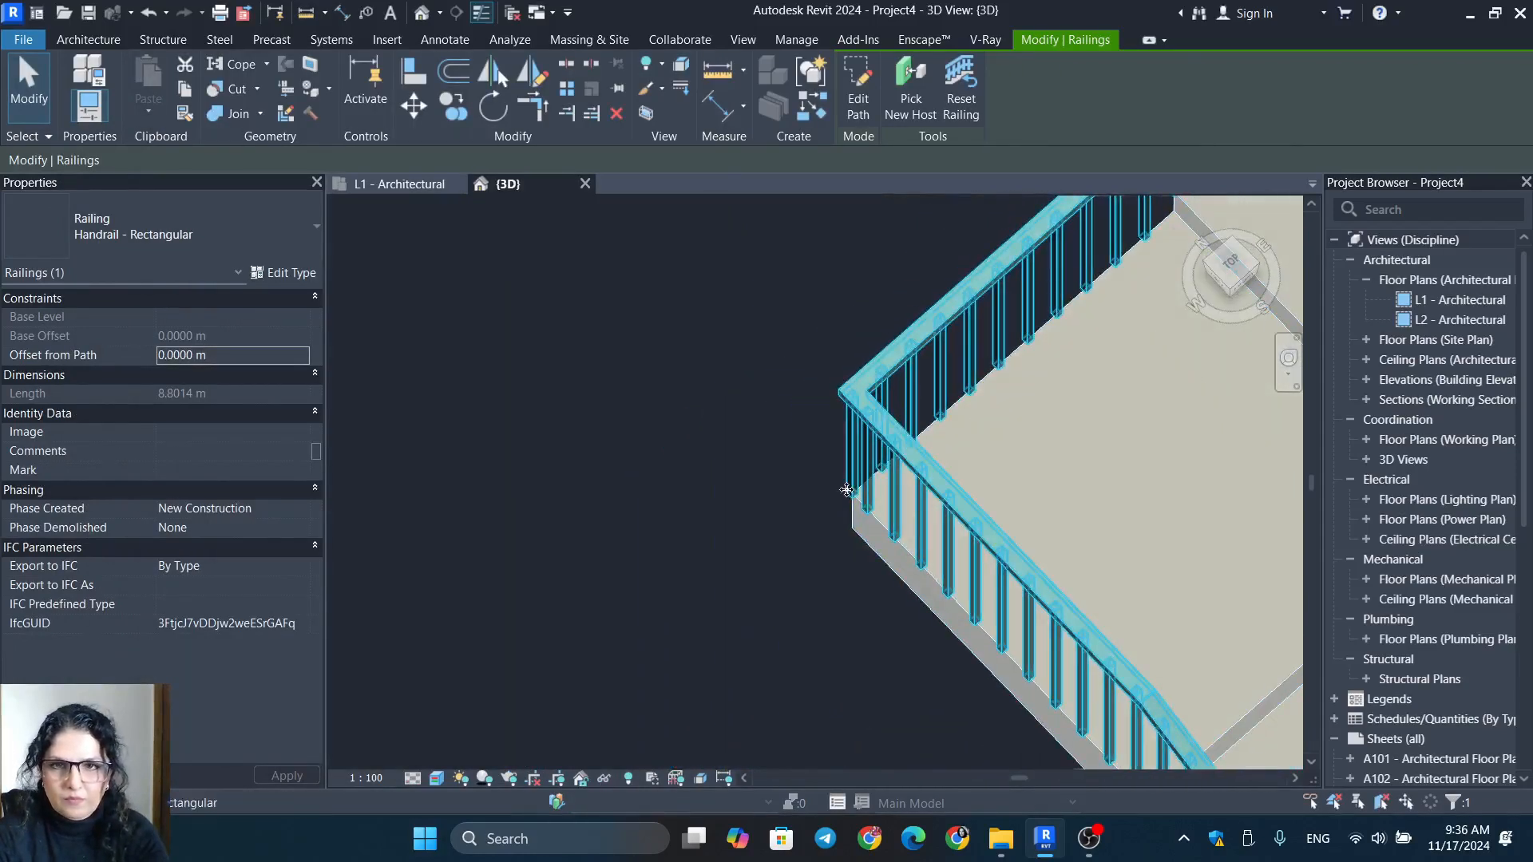
scroll(965, 383, up, 1)
scroll(965, 383, up, 4)
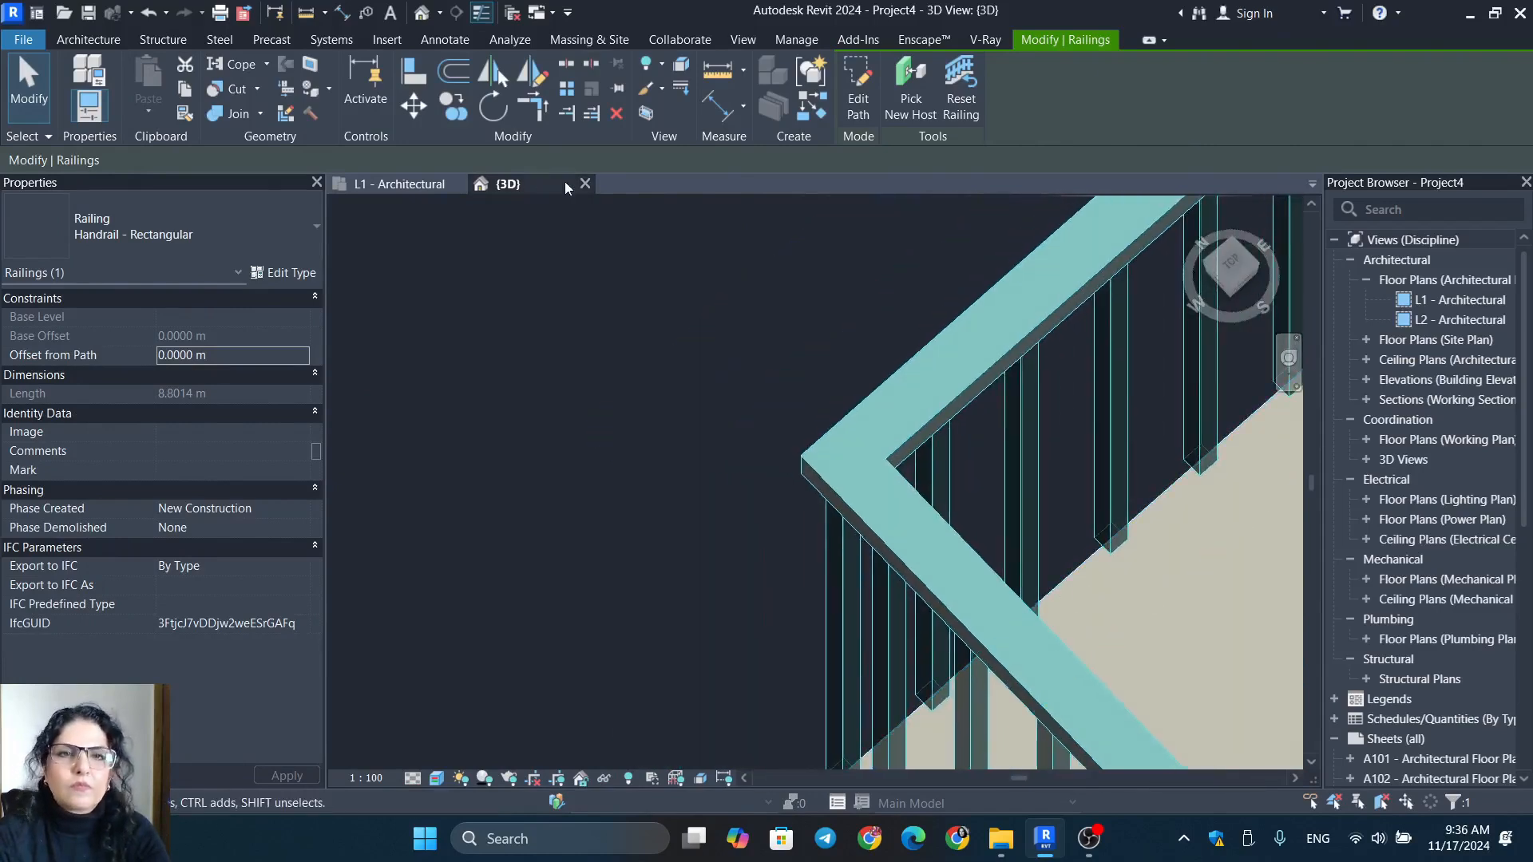
click(271, 275)
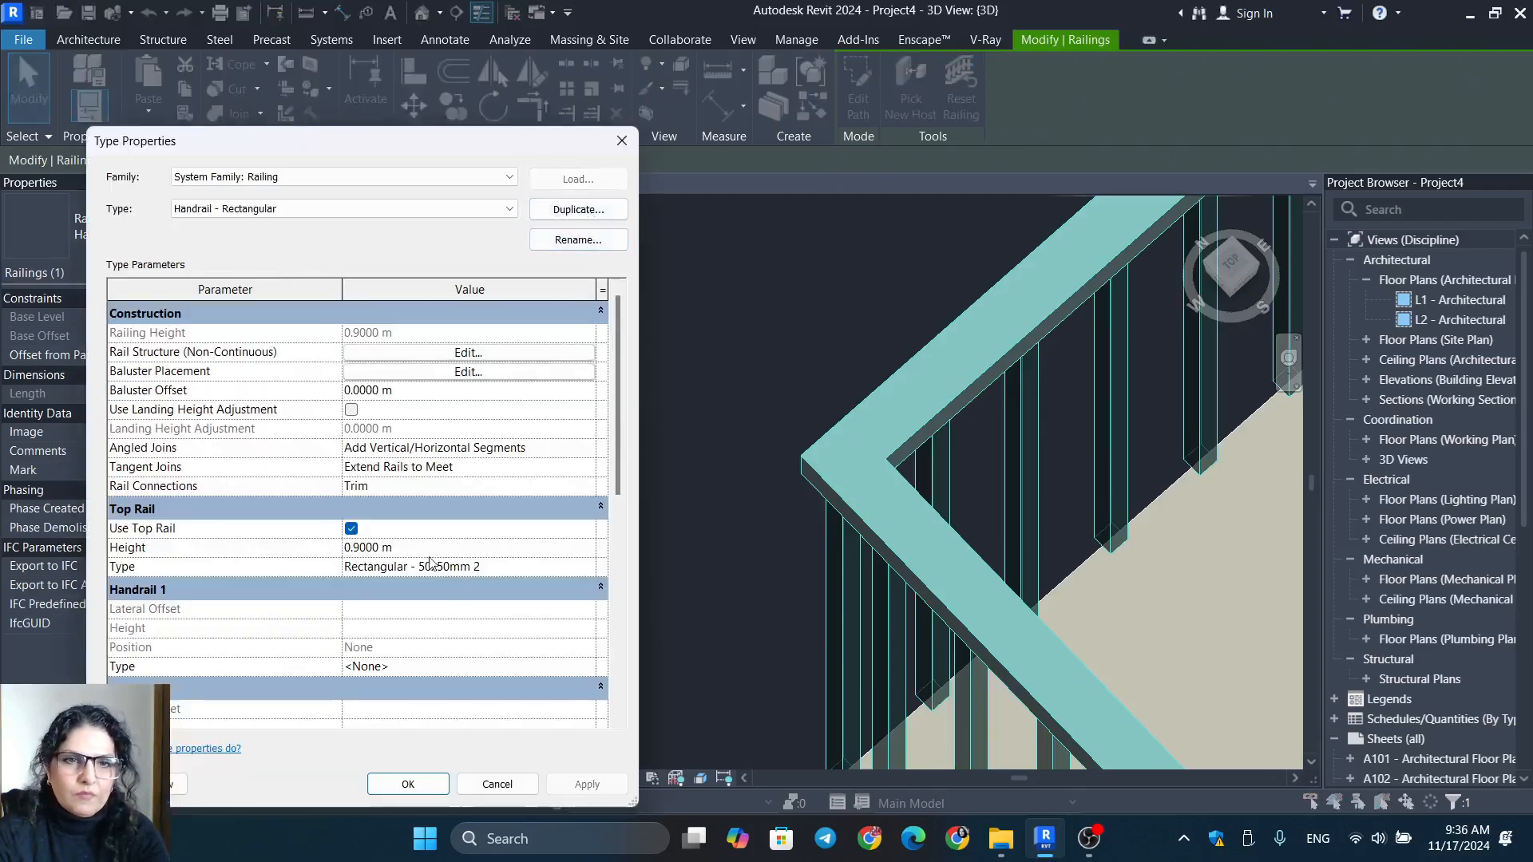
click(584, 568)
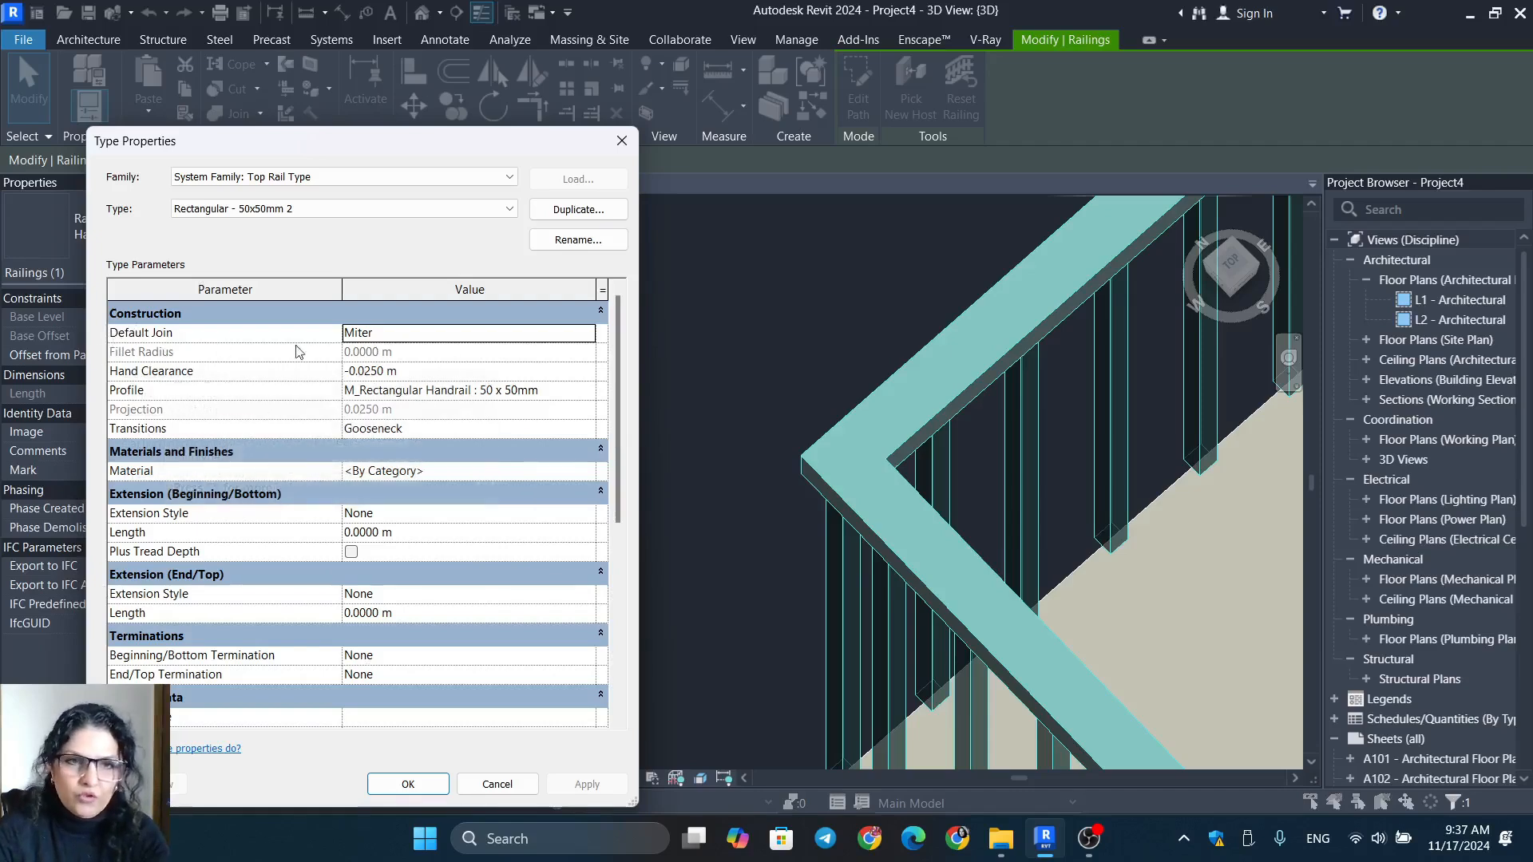
click(592, 336)
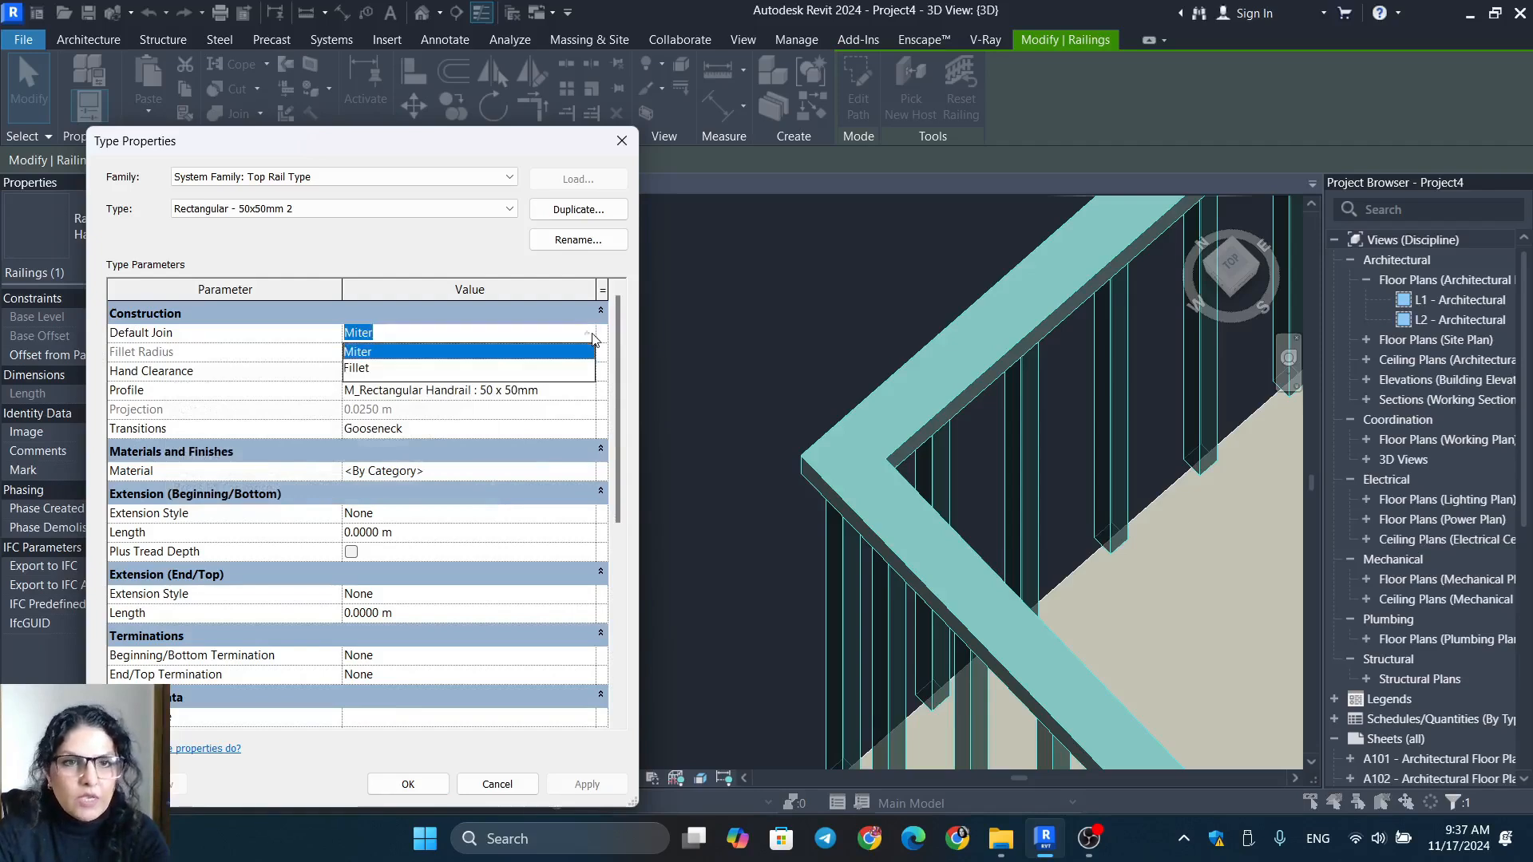
click(366, 369)
click(424, 357)
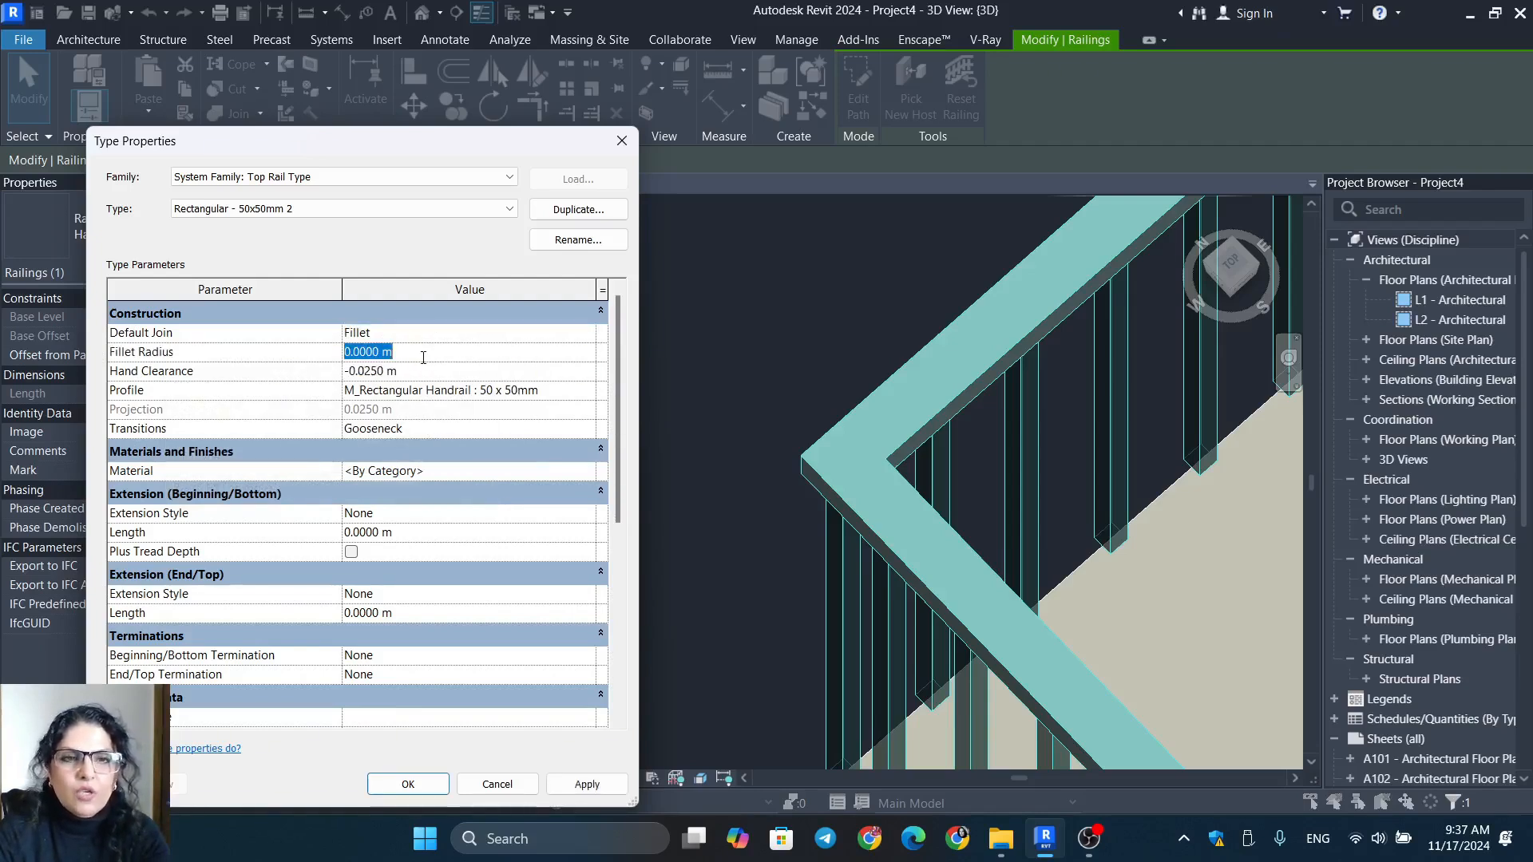
key(BackSpace)
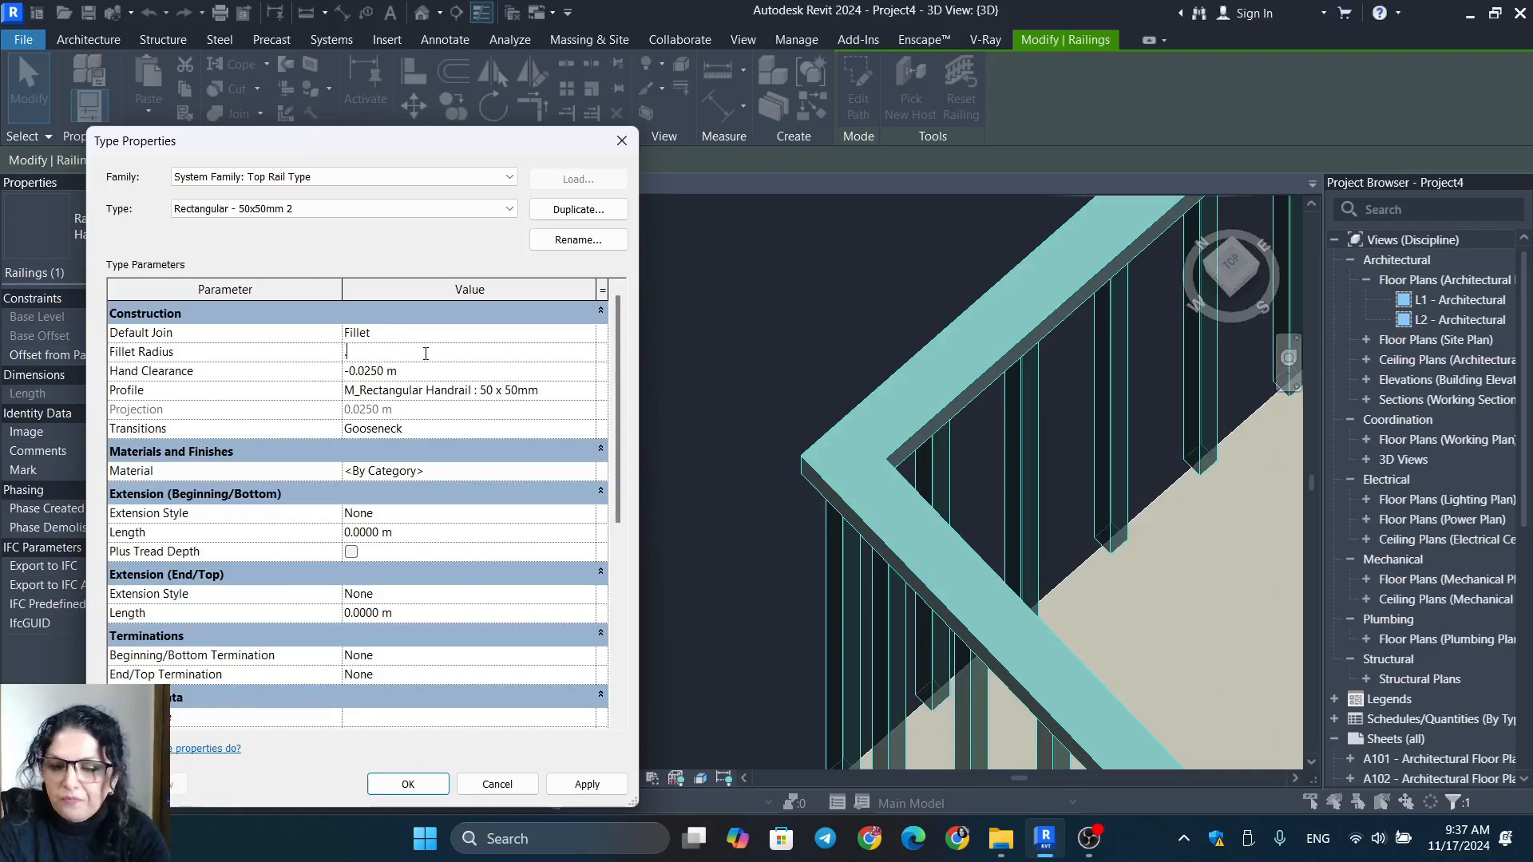
text(.1)
click(582, 784)
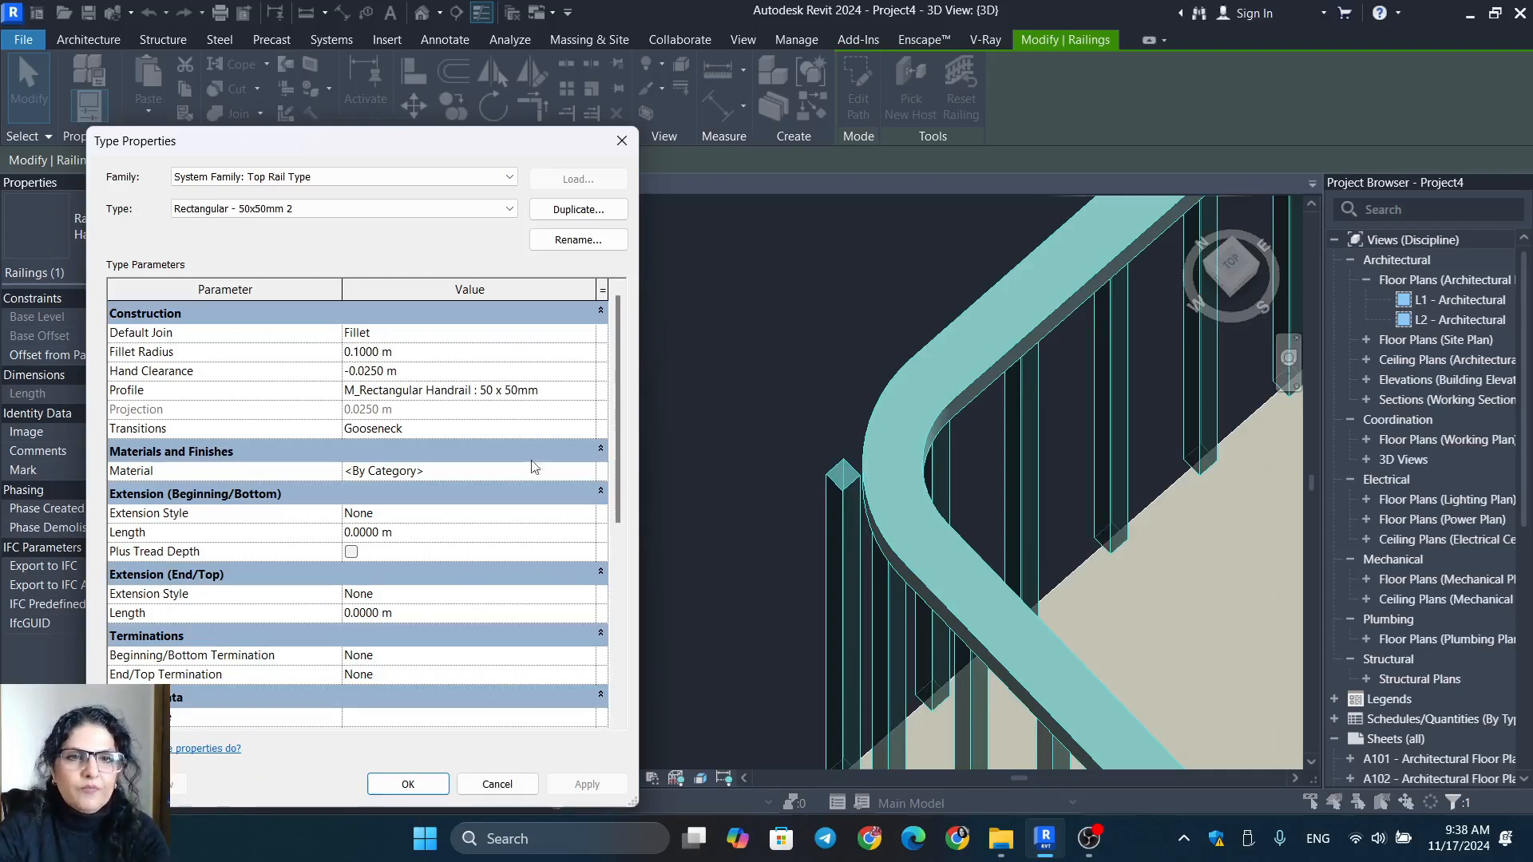
Set the top rail type's Default Join back to Miter.
click(589, 335)
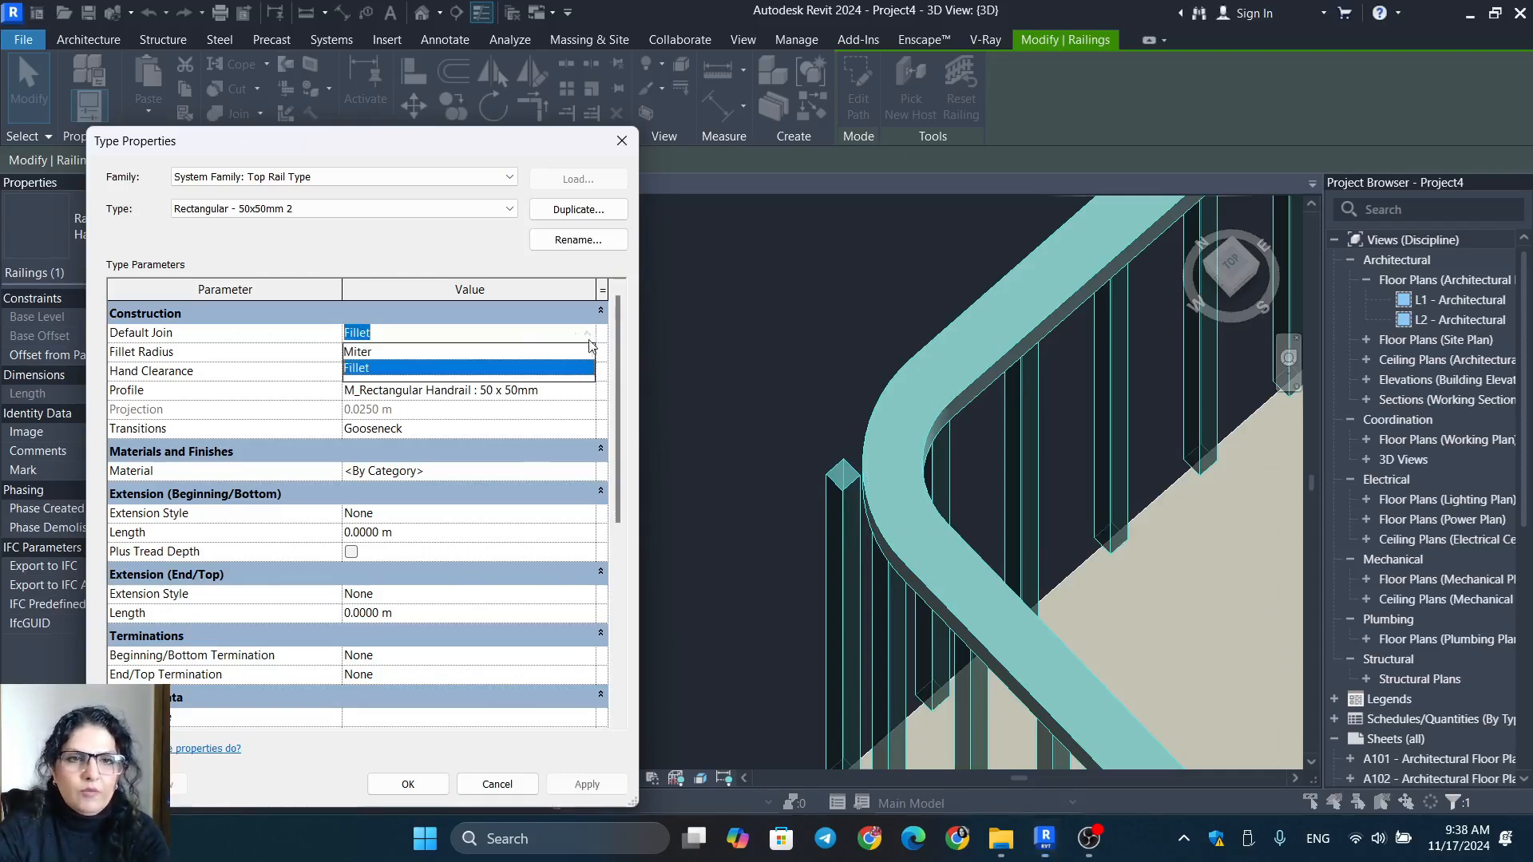
click(384, 352)
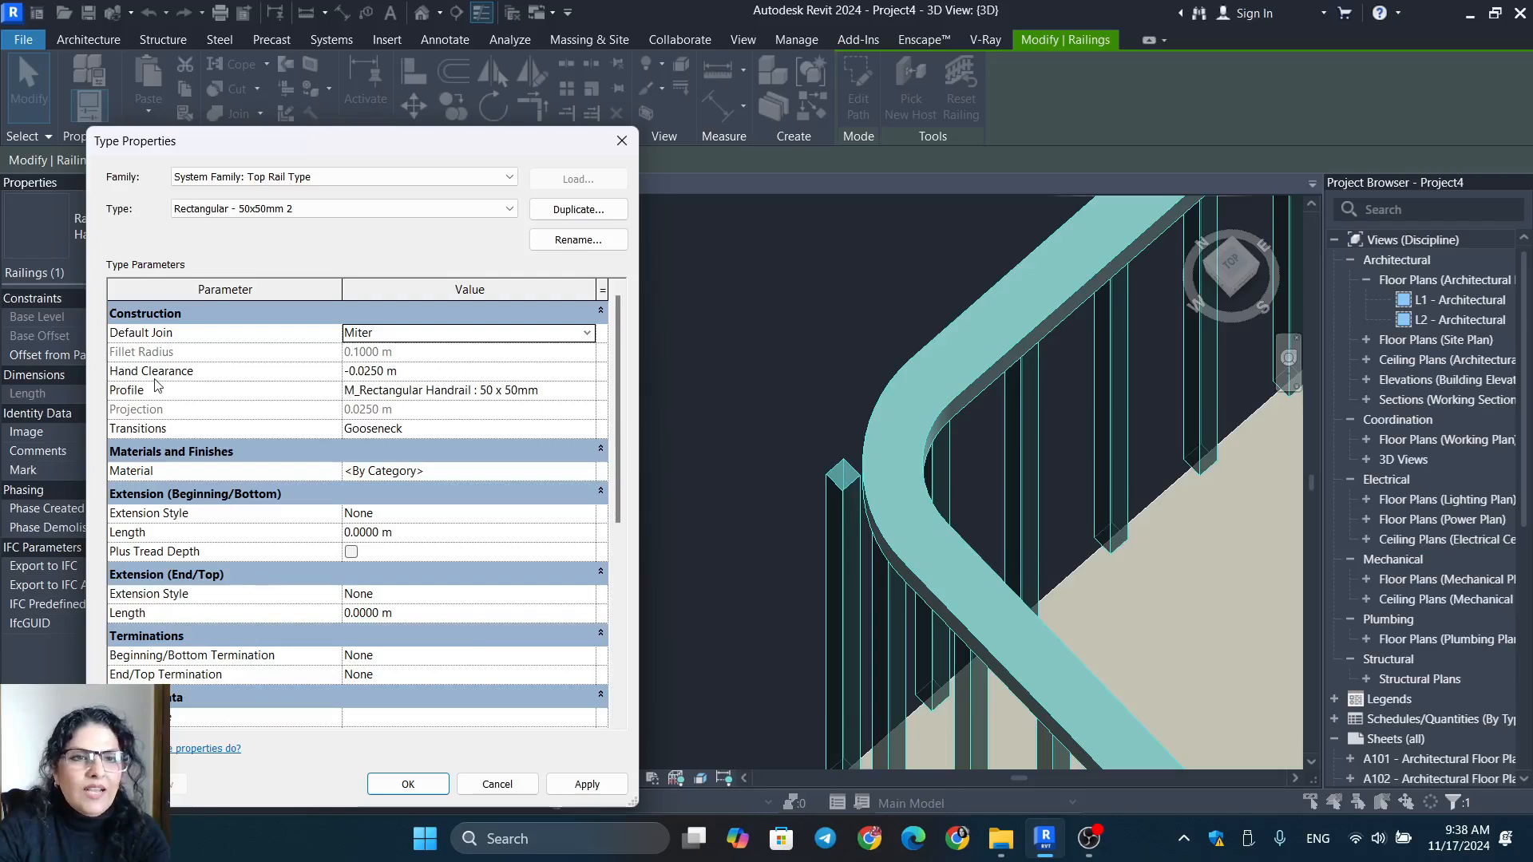
mouse_move(167, 384)
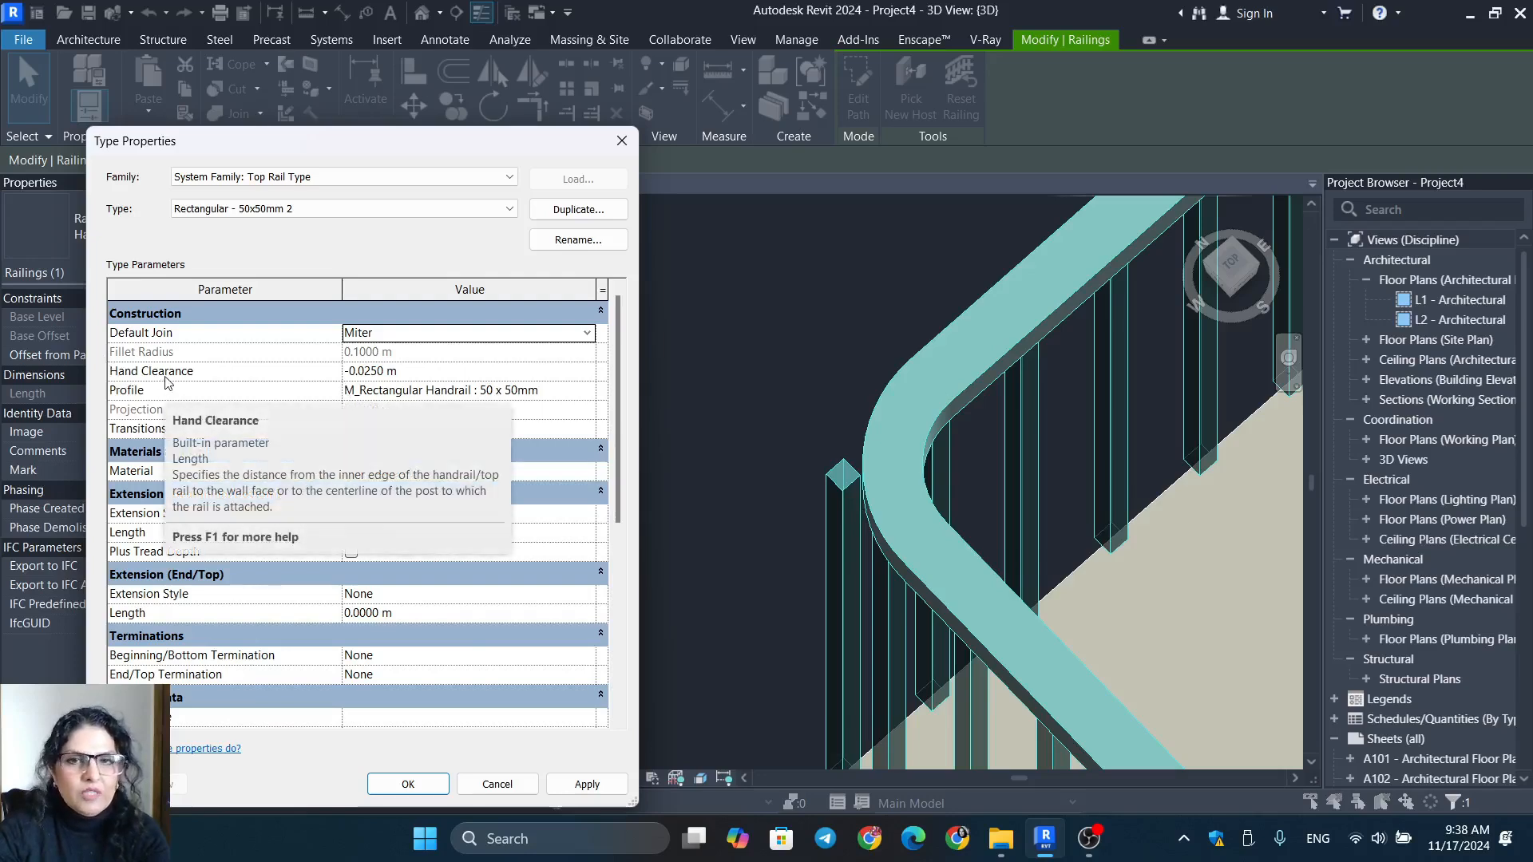
Apply the Miter join and change the top rail type's Profile to M_Square Rail : 20mm, returning to the railing's type properties.
click(587, 785)
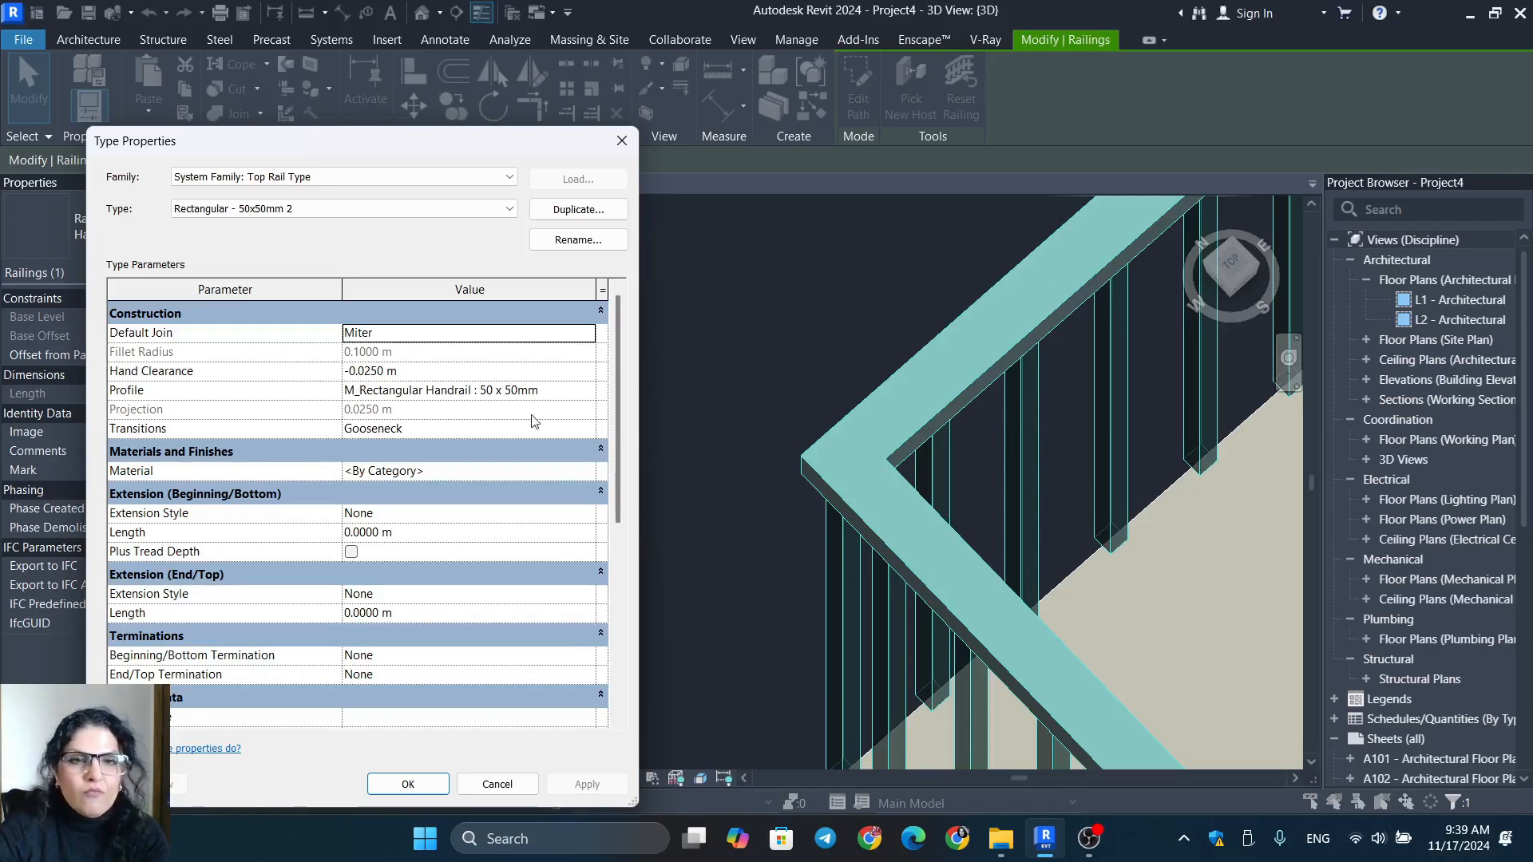
click(587, 399)
click(588, 400)
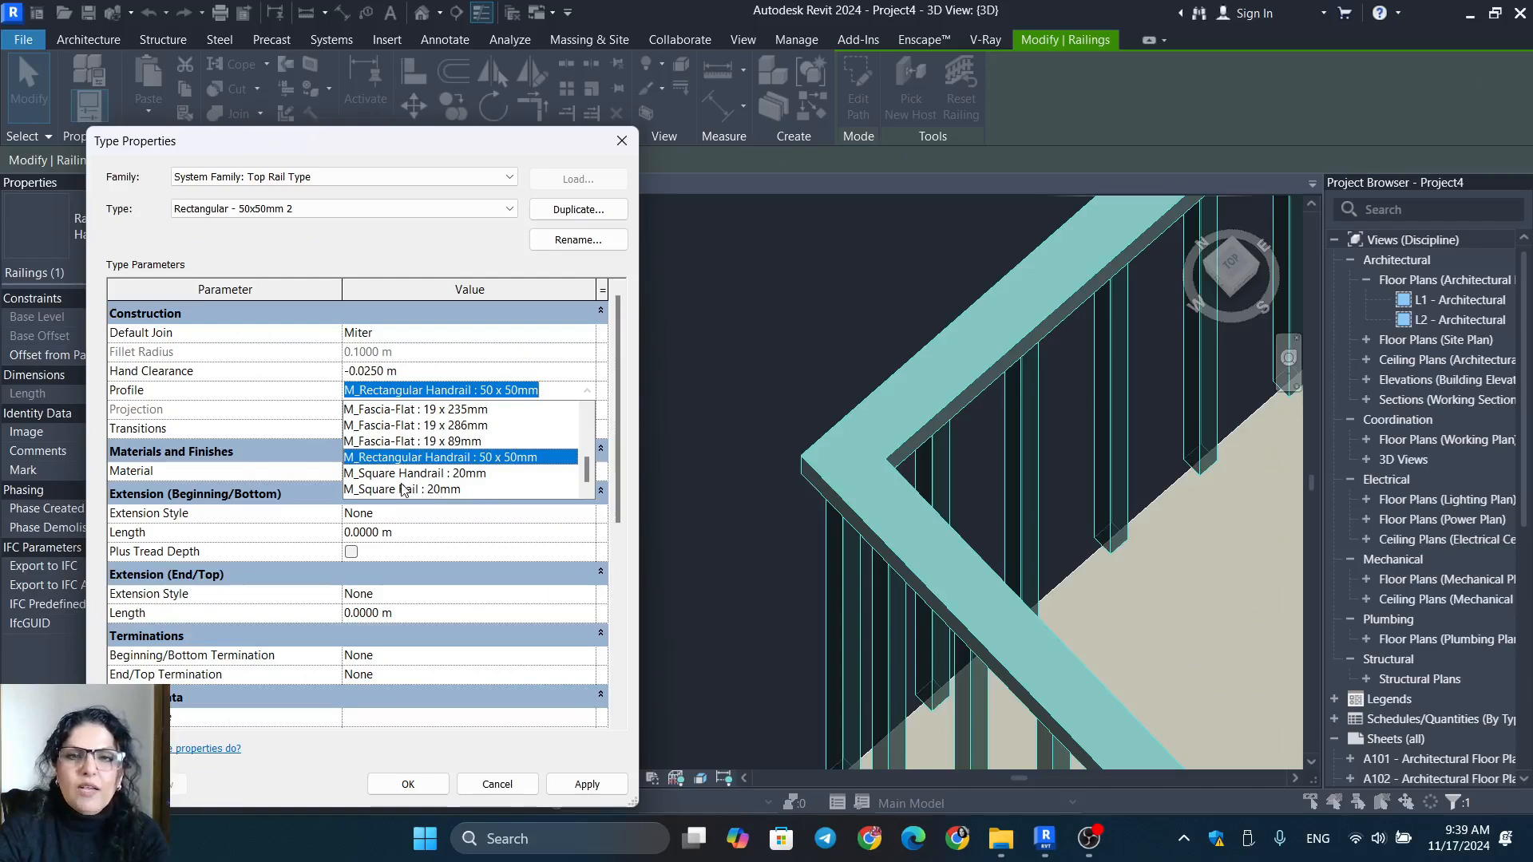
scroll(416, 478, up, 3)
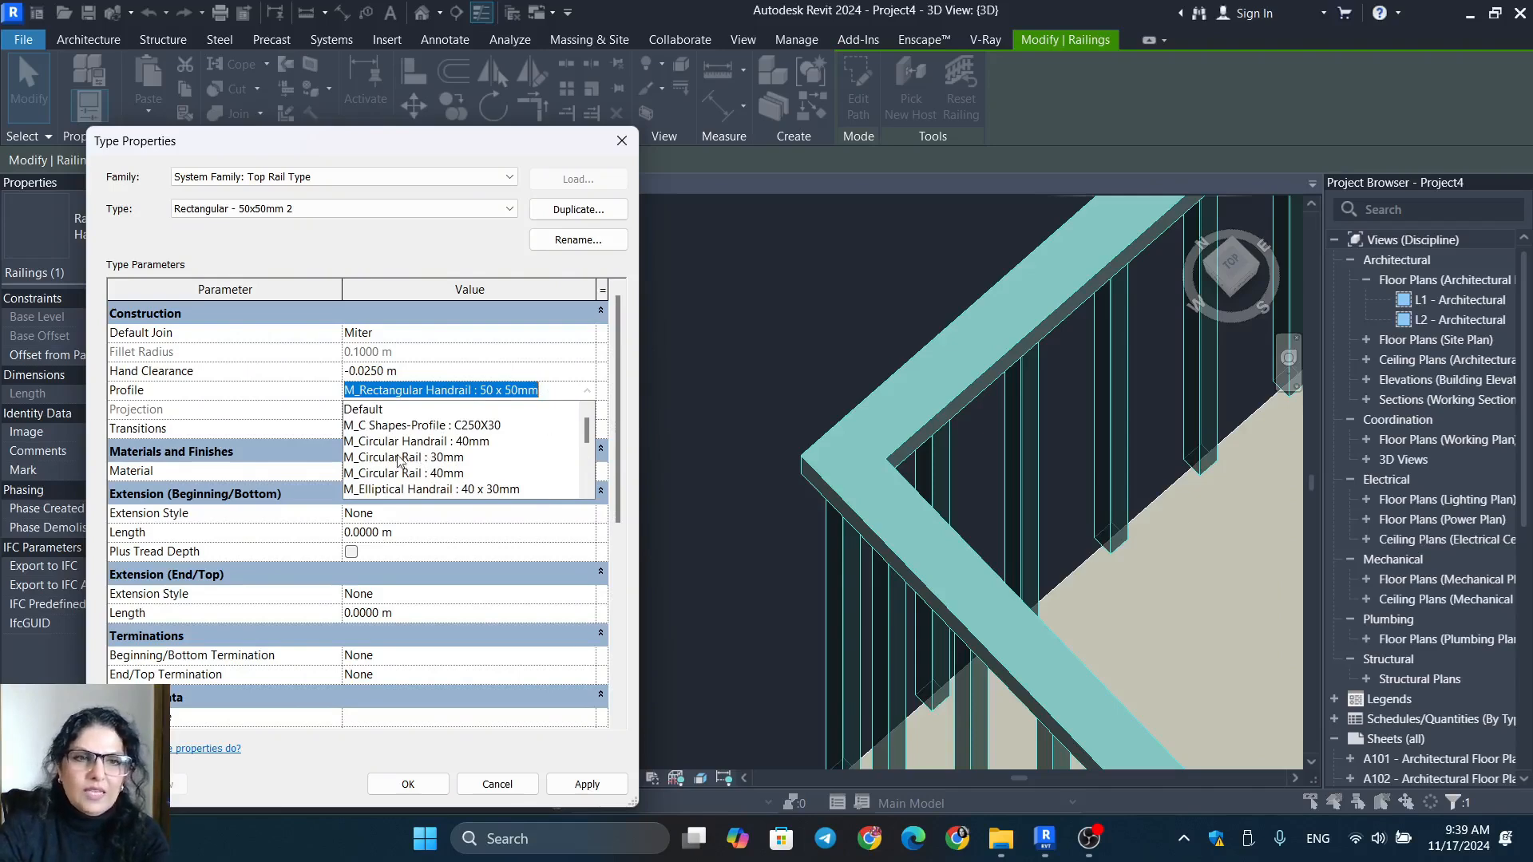
scroll(398, 460, down, 3)
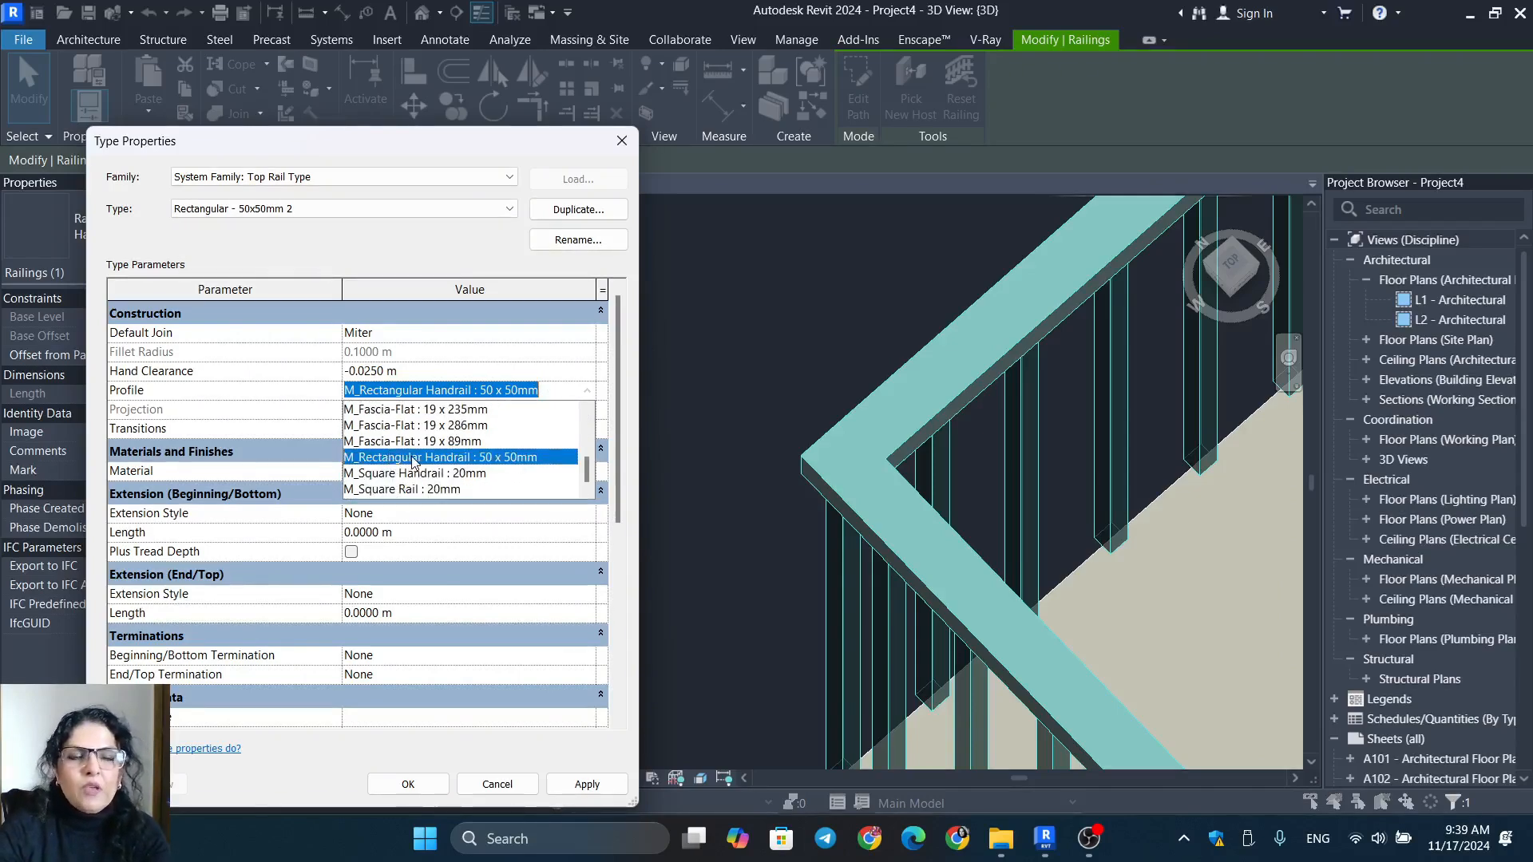
click(469, 490)
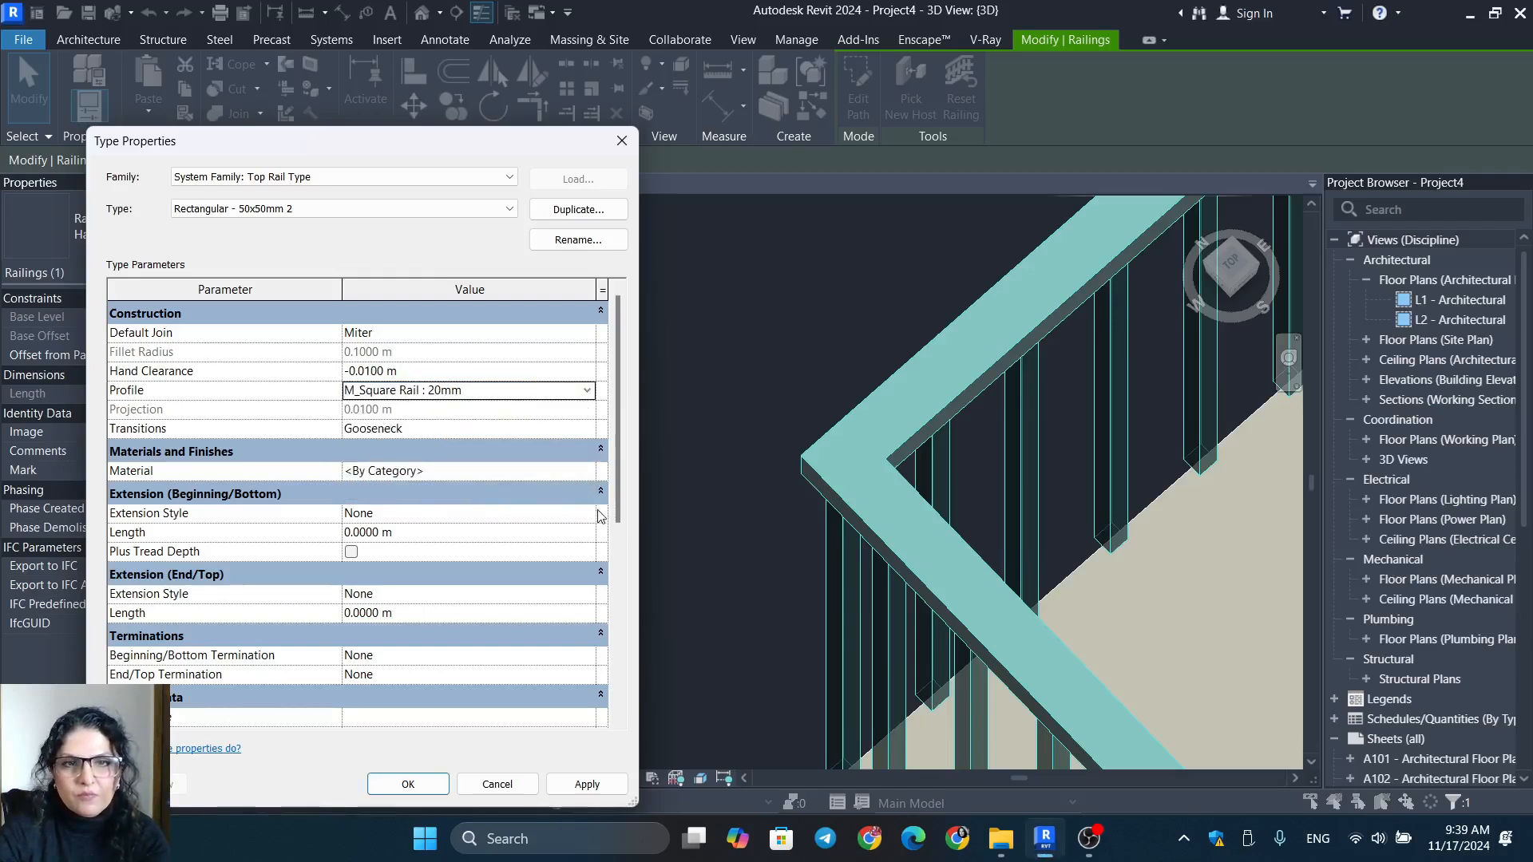
click(611, 784)
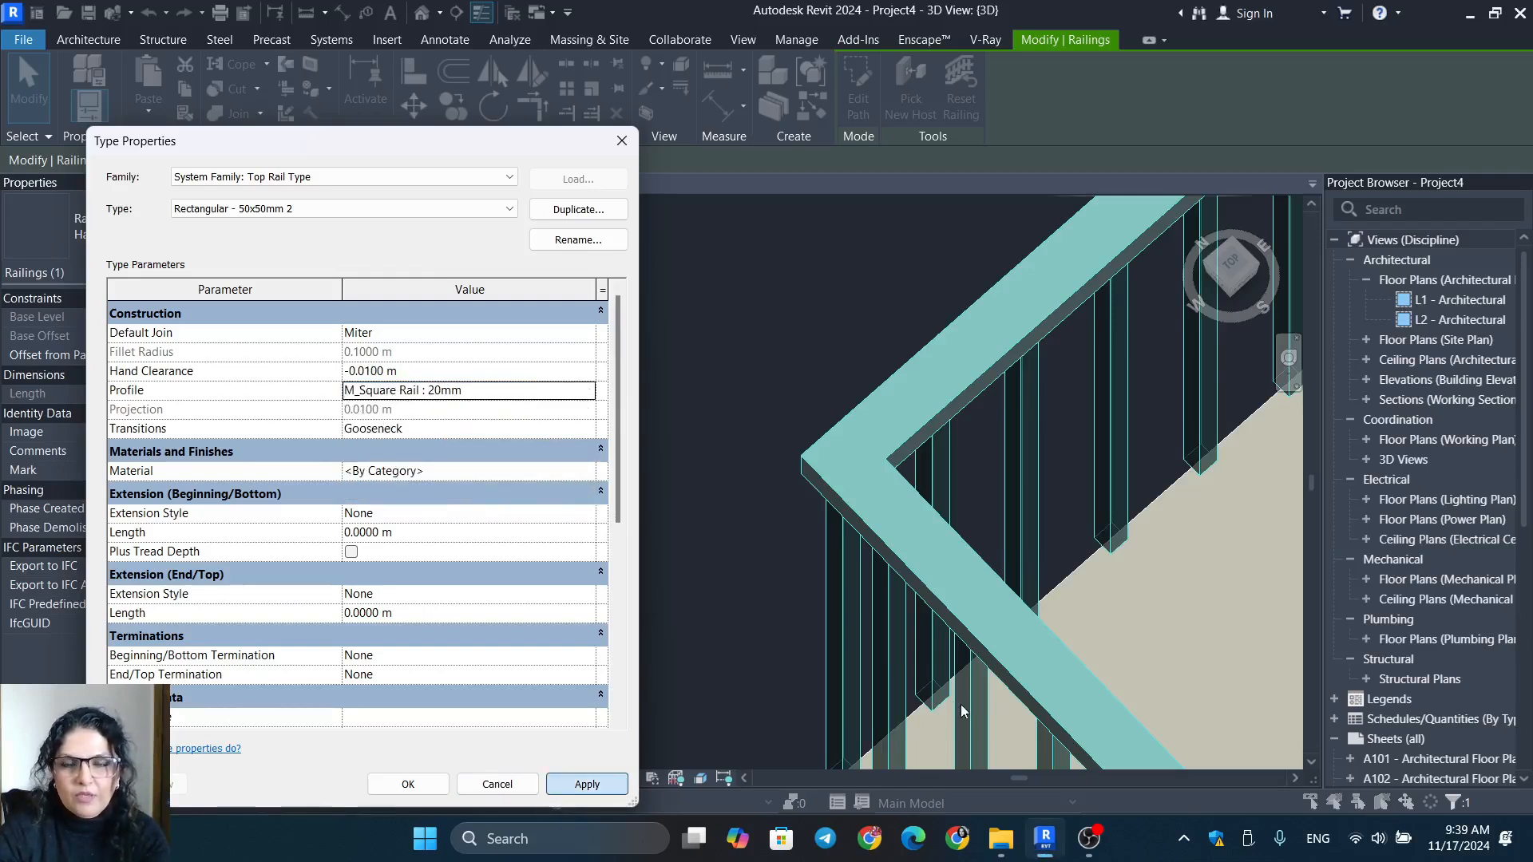
click(395, 787)
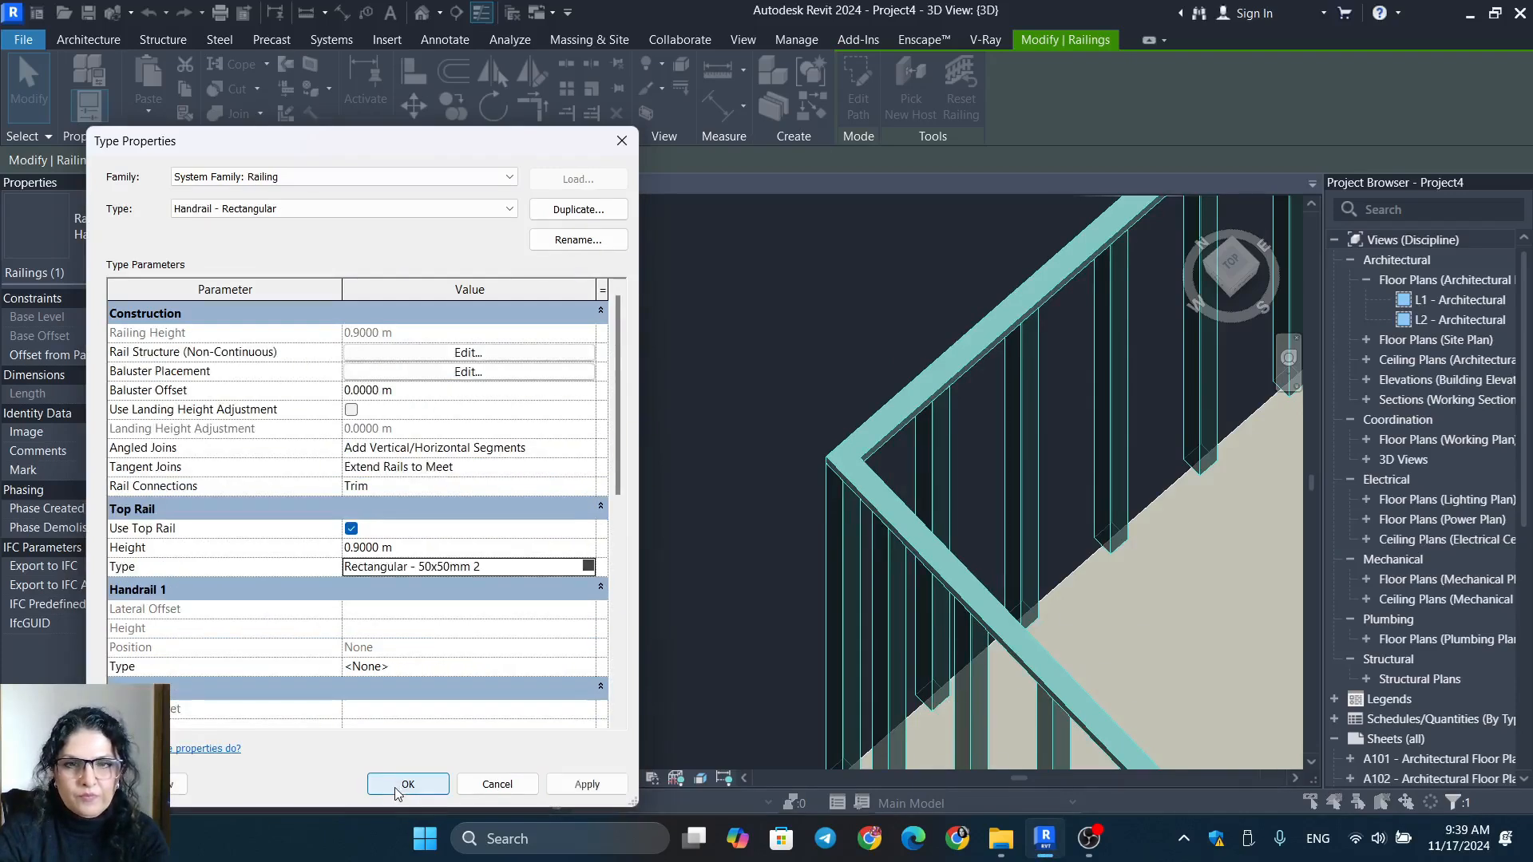
Reopen the railing's top rail type and set its Transitions to Simple, applying the change.
click(589, 566)
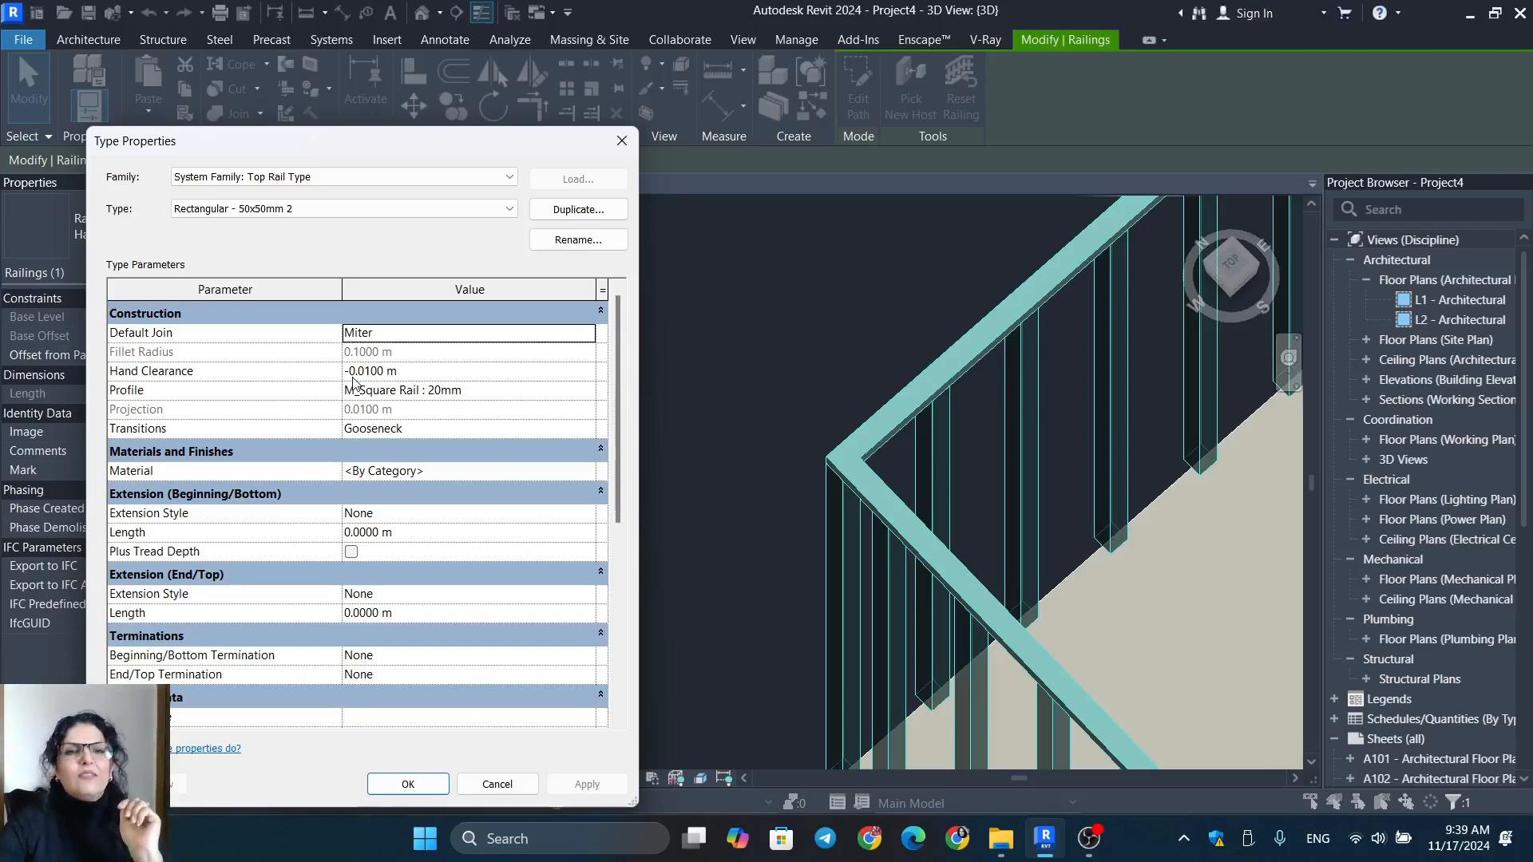
click(590, 429)
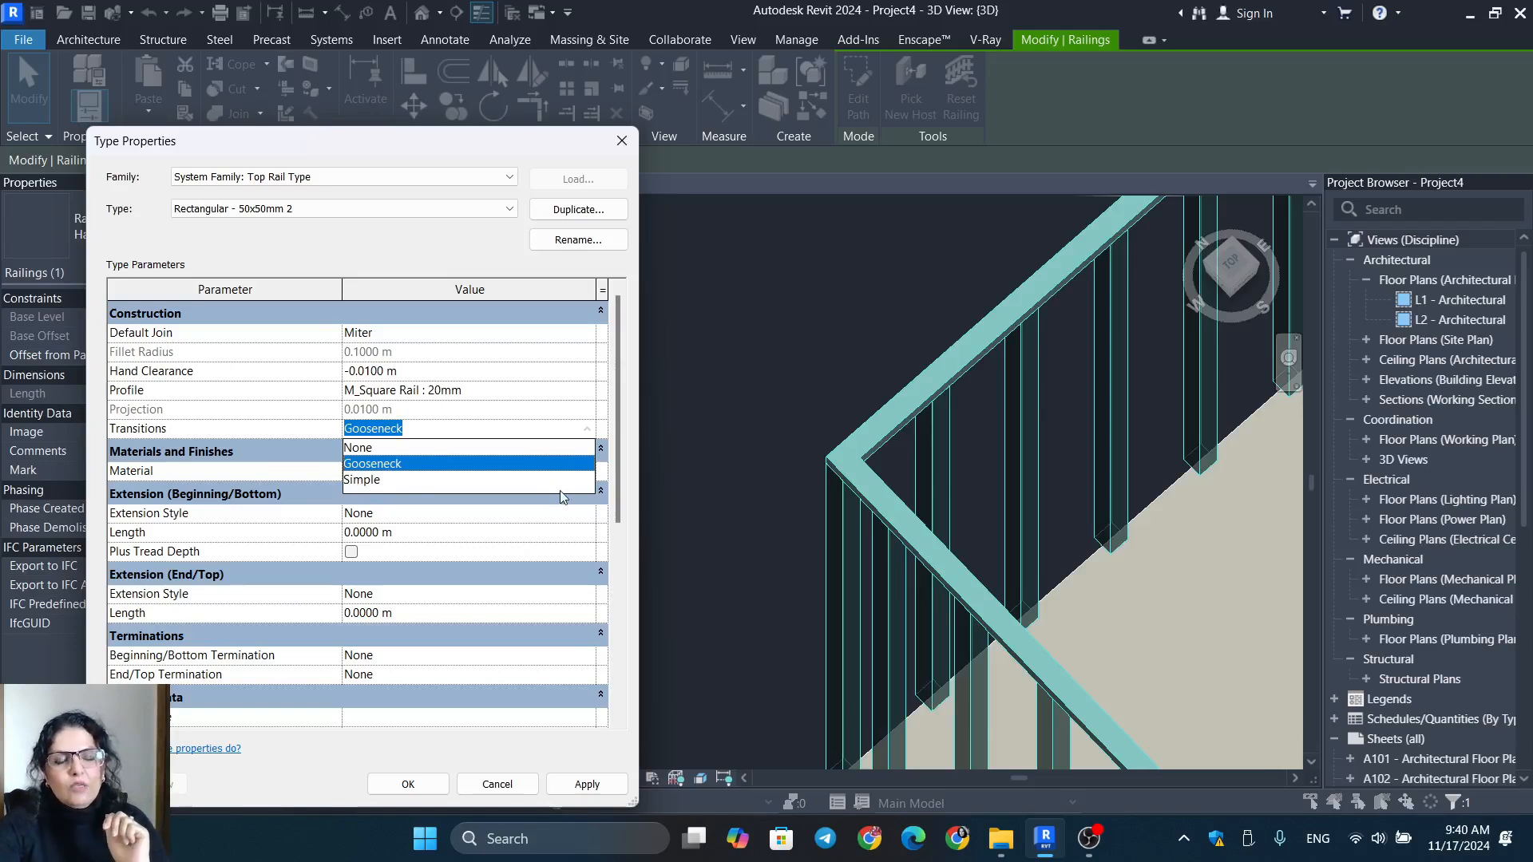
click(374, 480)
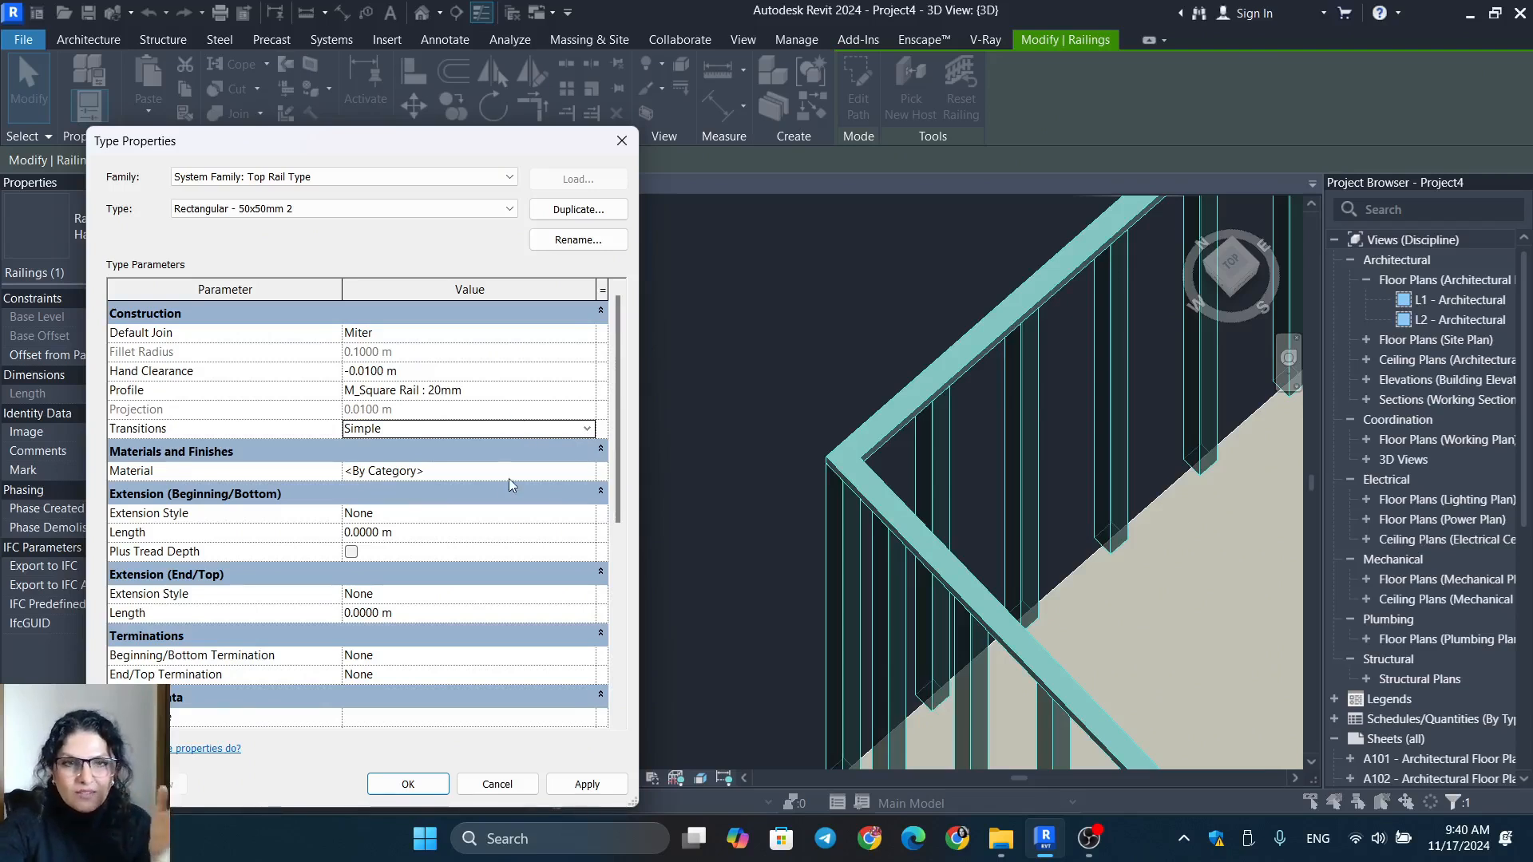
click(586, 432)
click(586, 432)
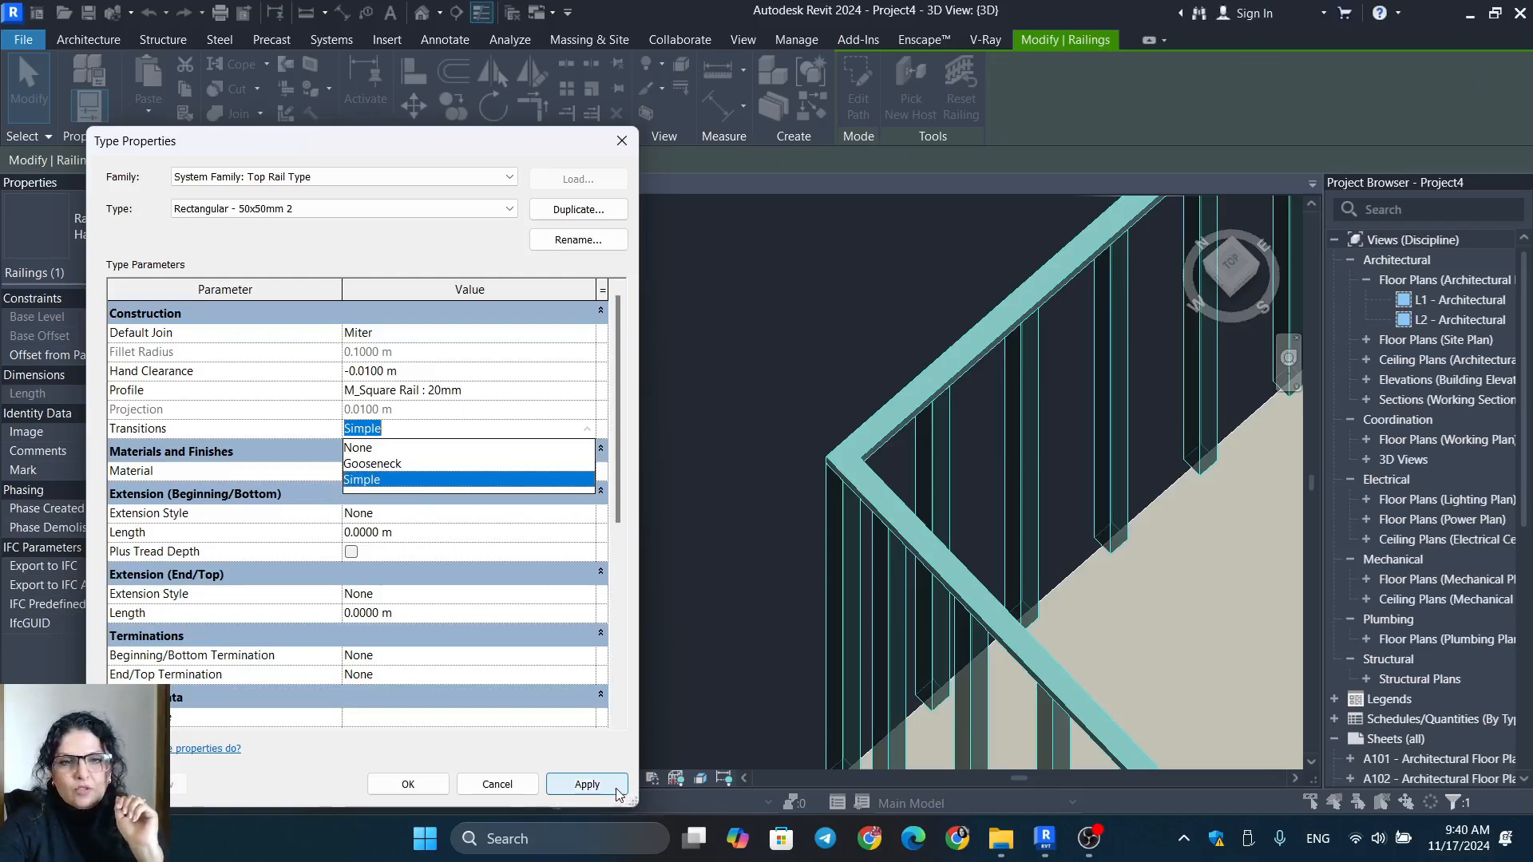
click(587, 784)
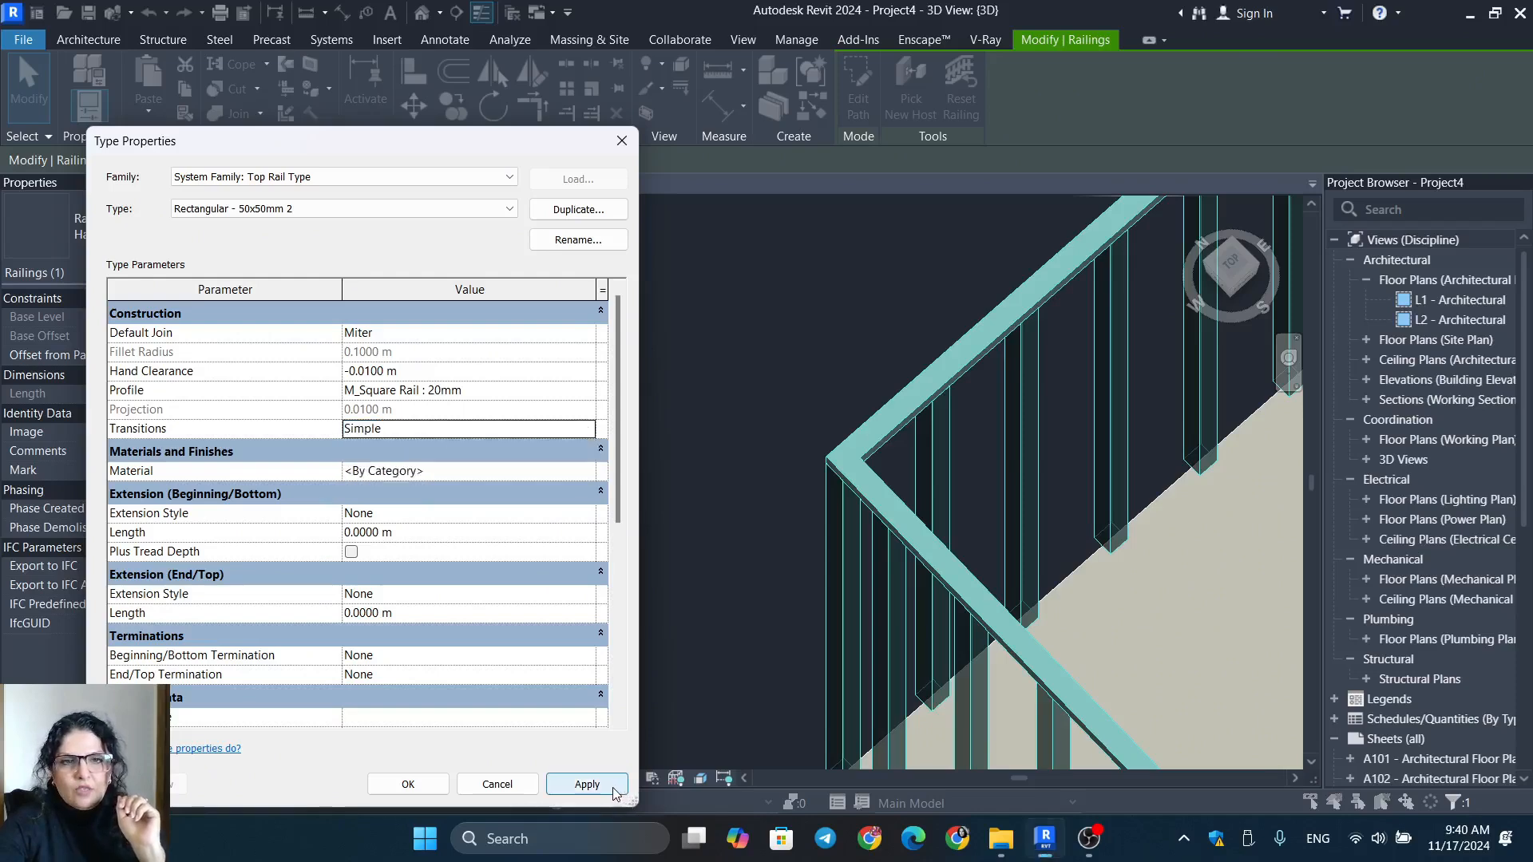
Search the materials for "WOOD", assign Oak Flooring to the top rail type, apply it and close the type properties.
click(591, 475)
click(591, 475)
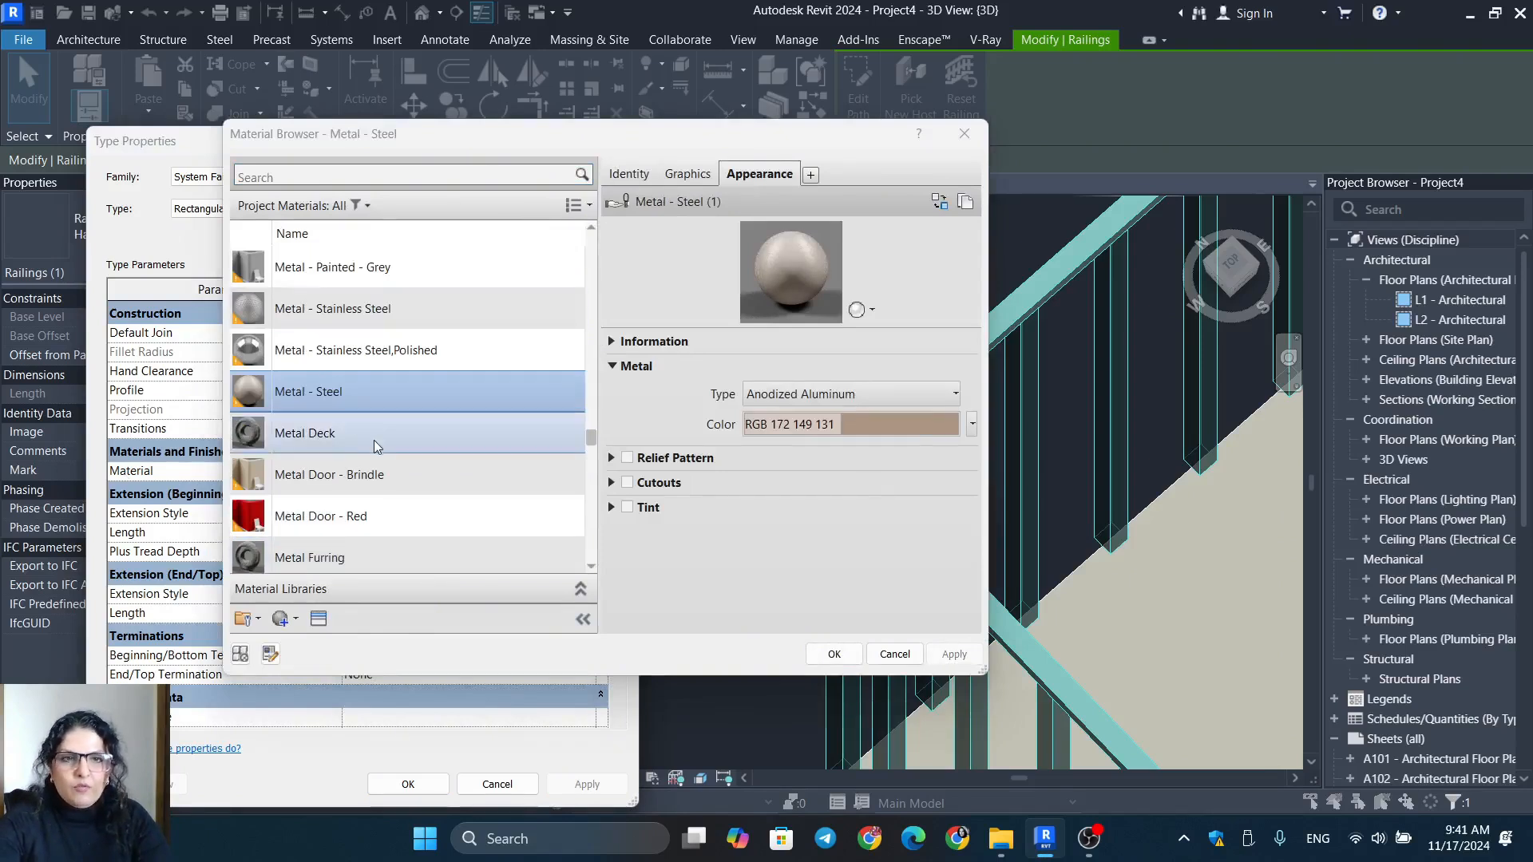
click(335, 163)
text(woo)
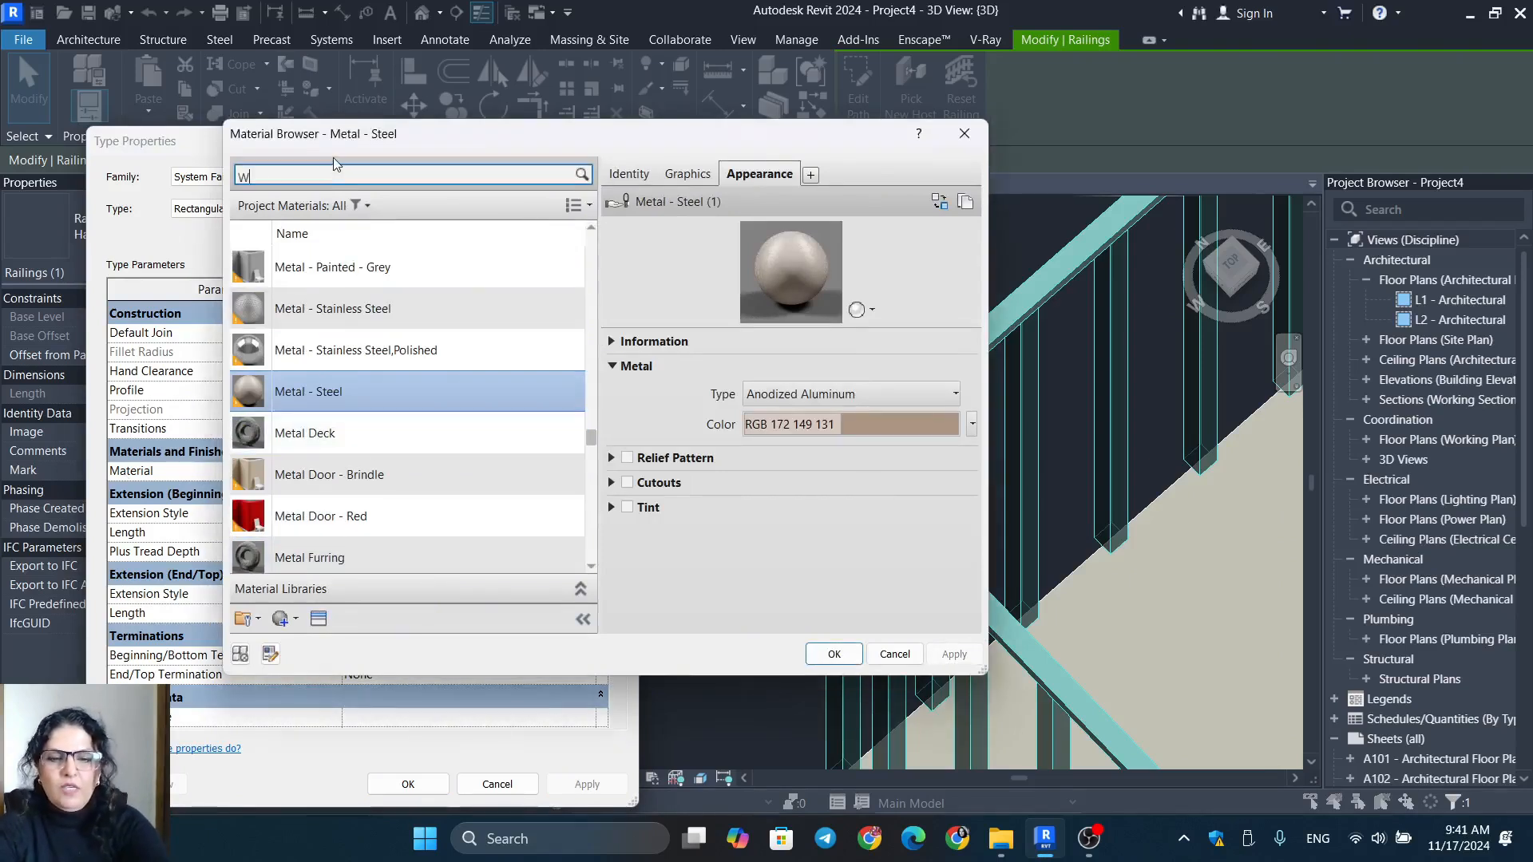
text(D)
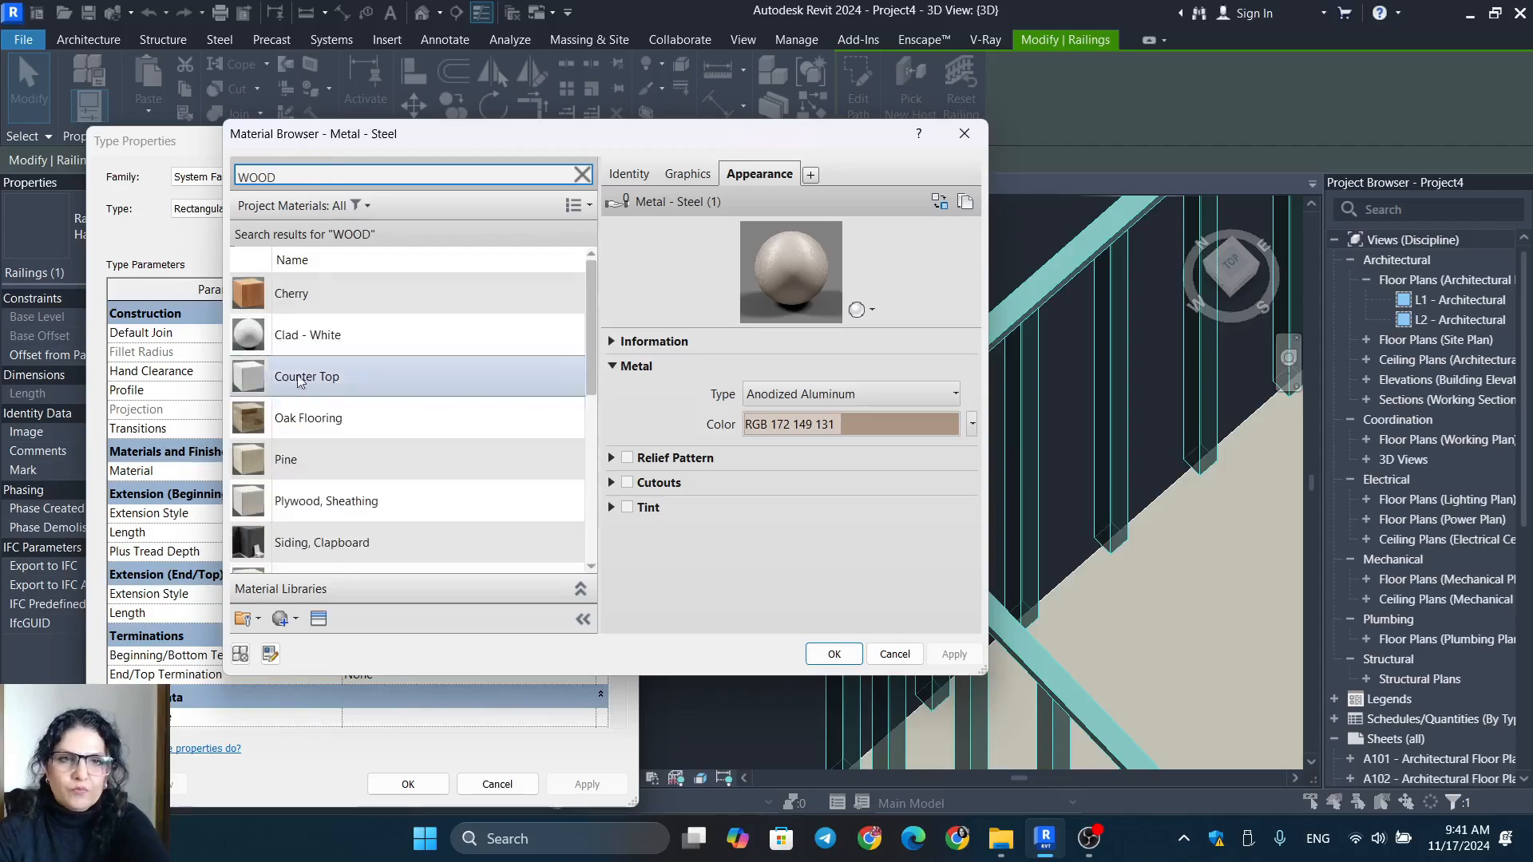
click(314, 421)
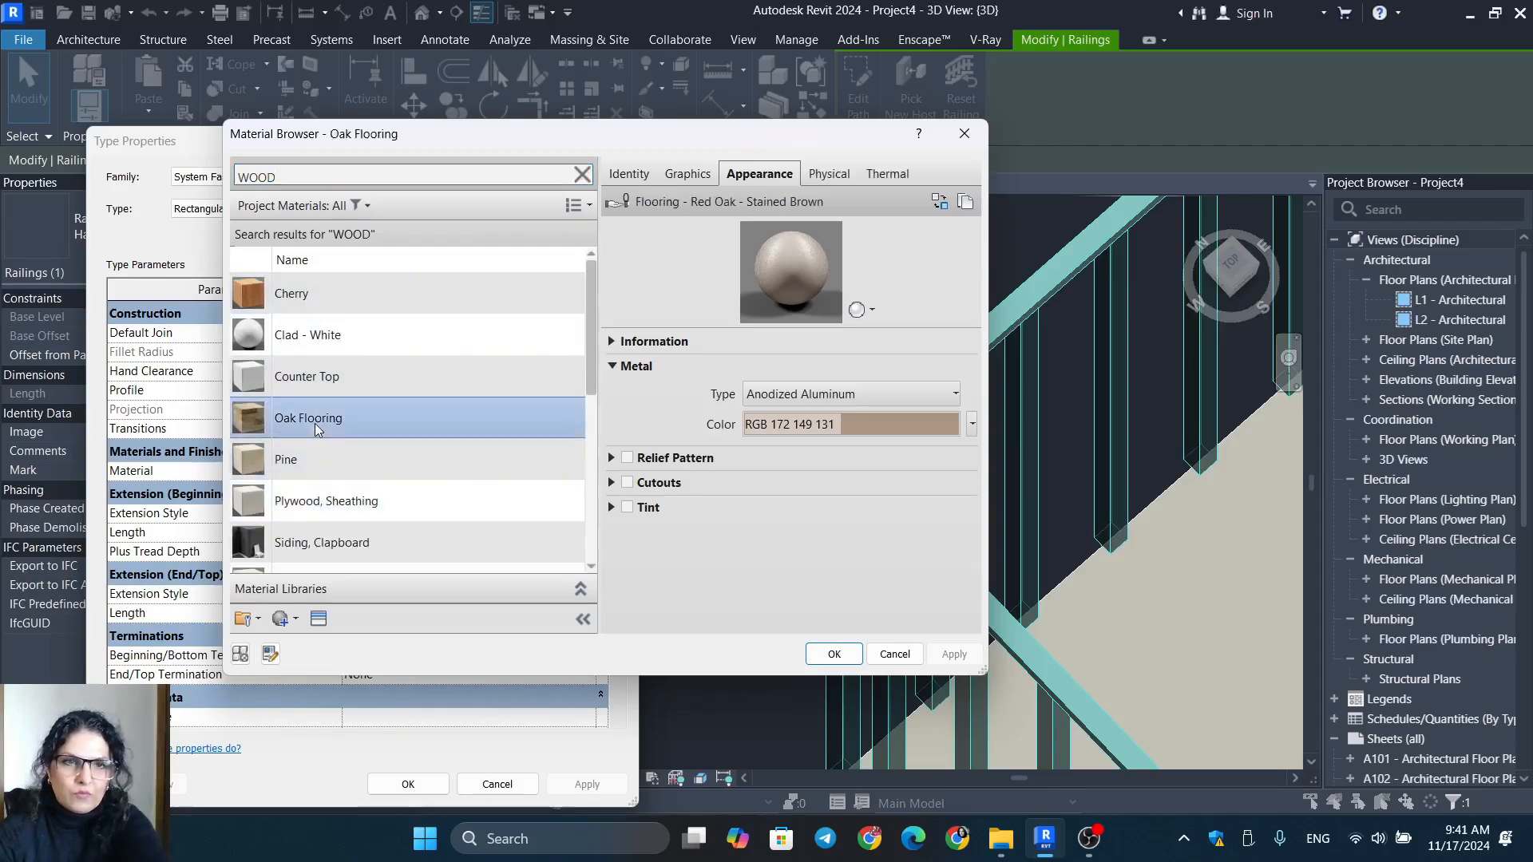
click(833, 654)
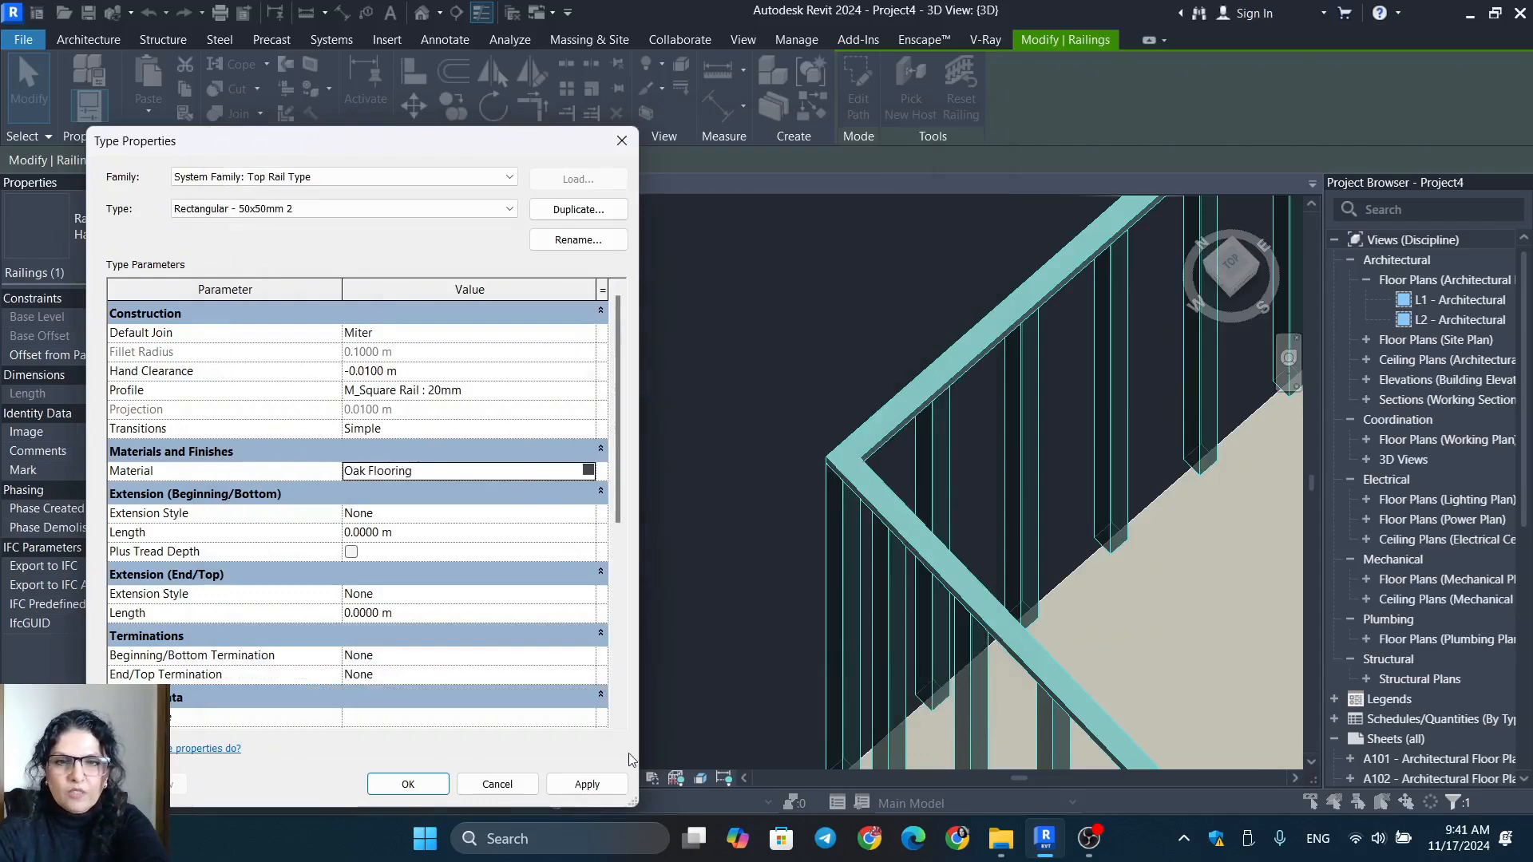
click(603, 787)
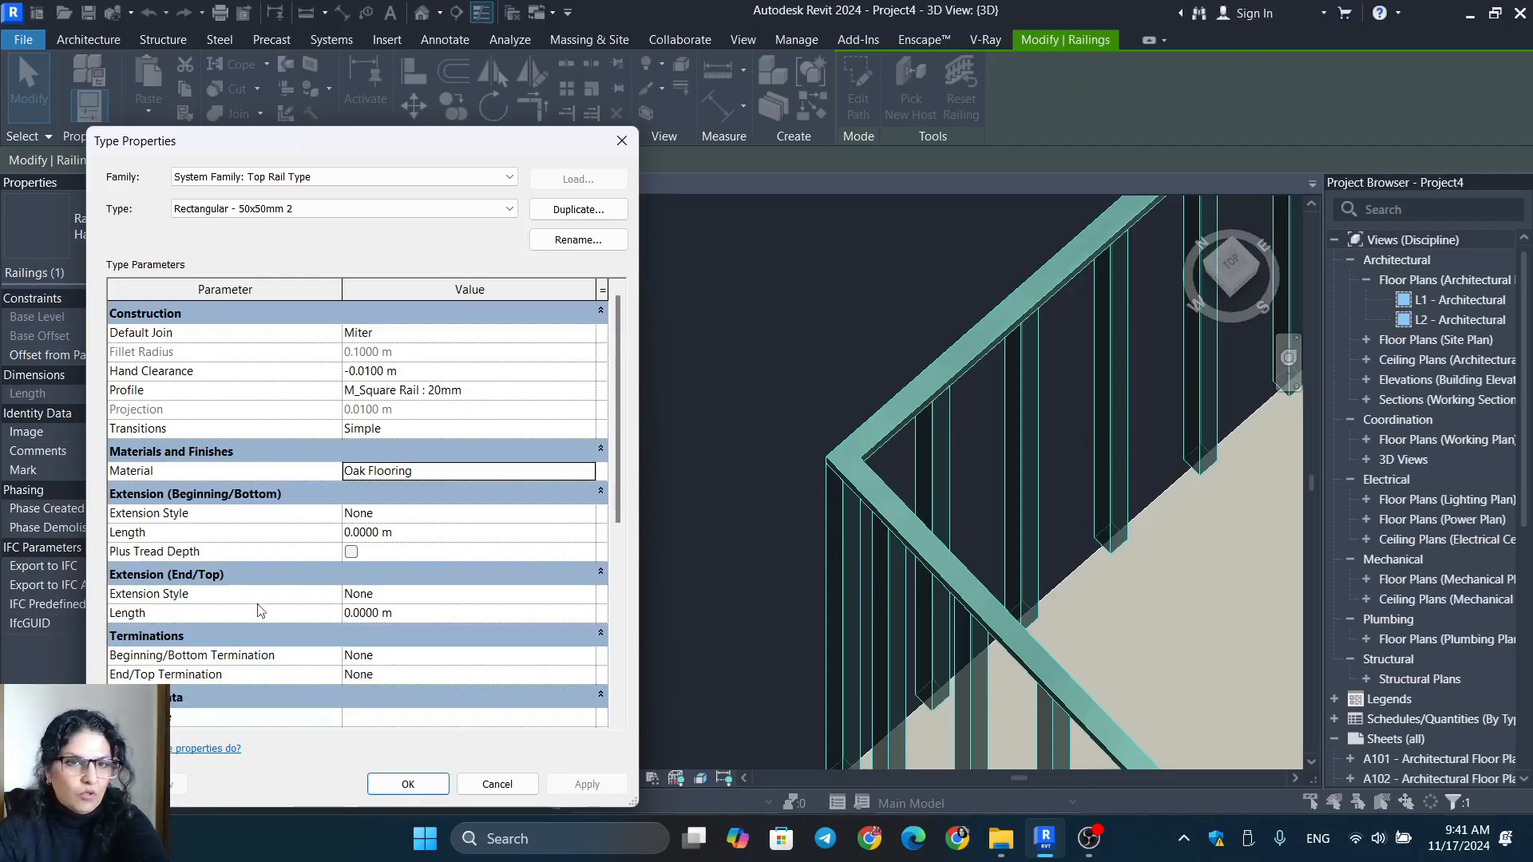
scroll(455, 485, down, 1)
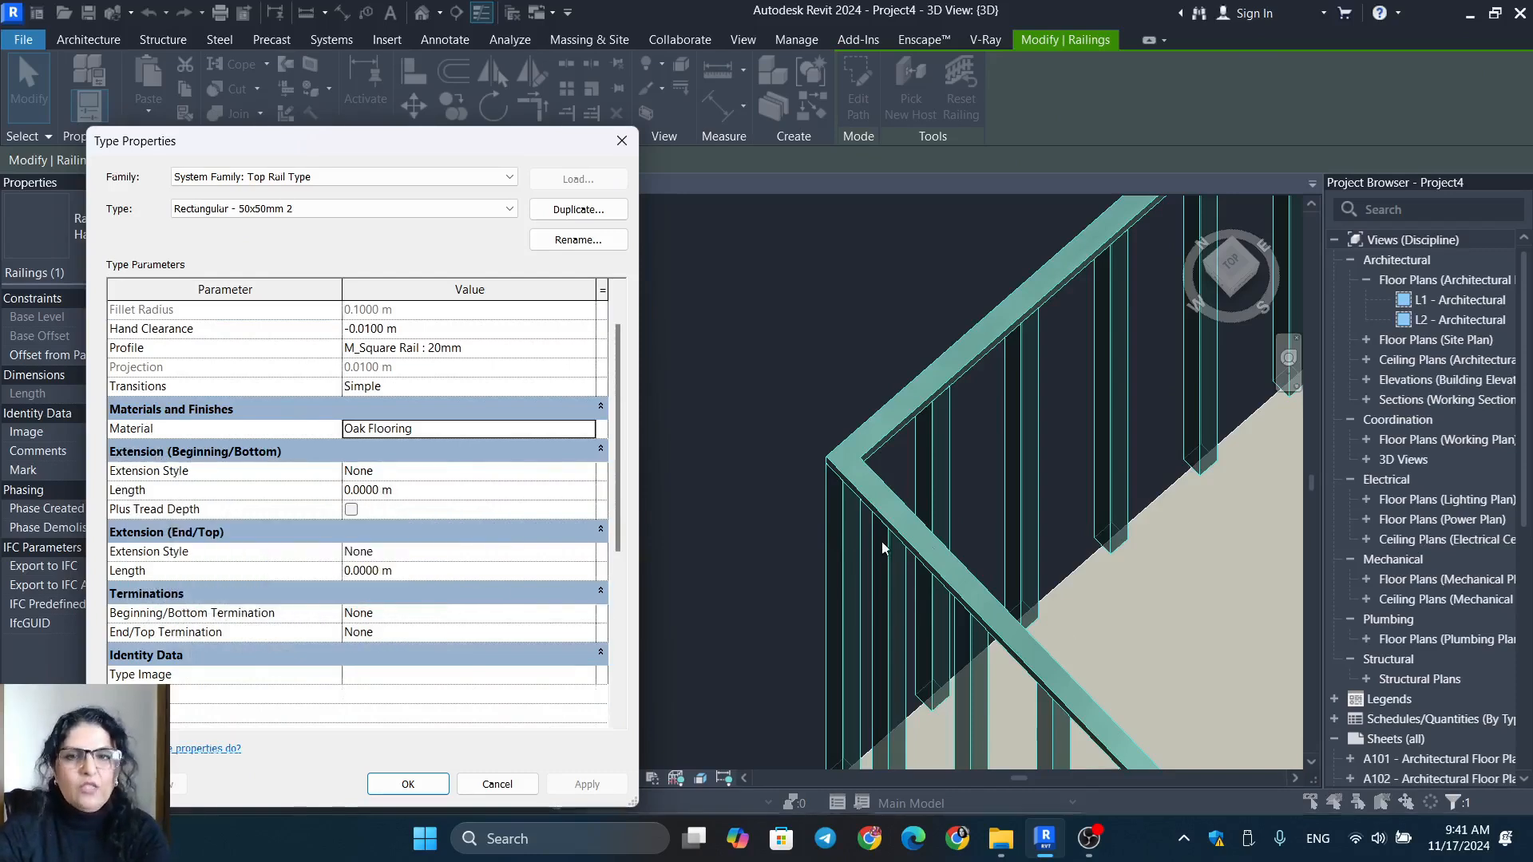
click(497, 784)
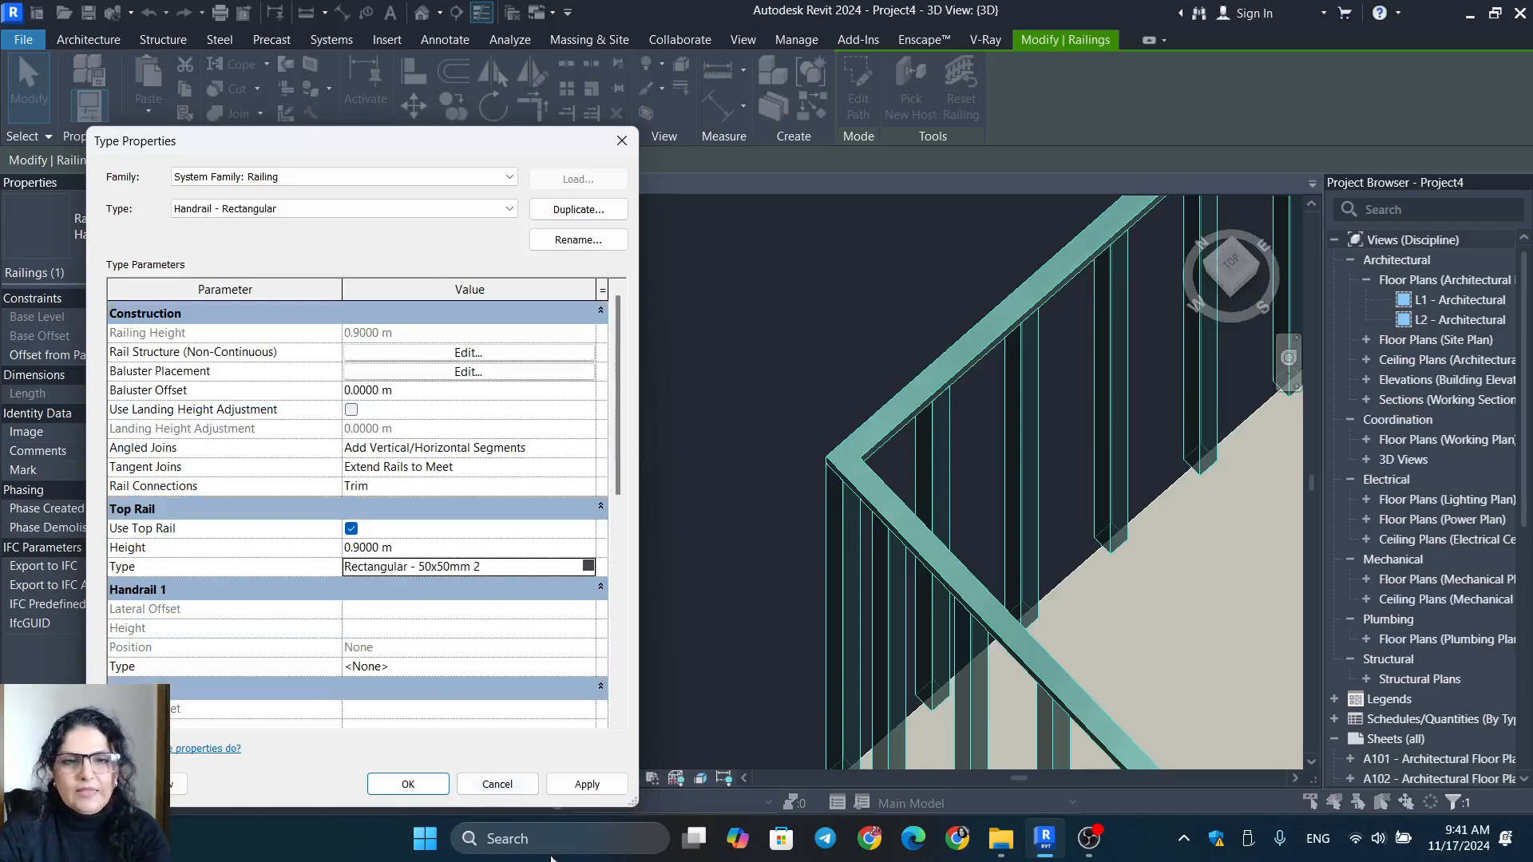
click(408, 784)
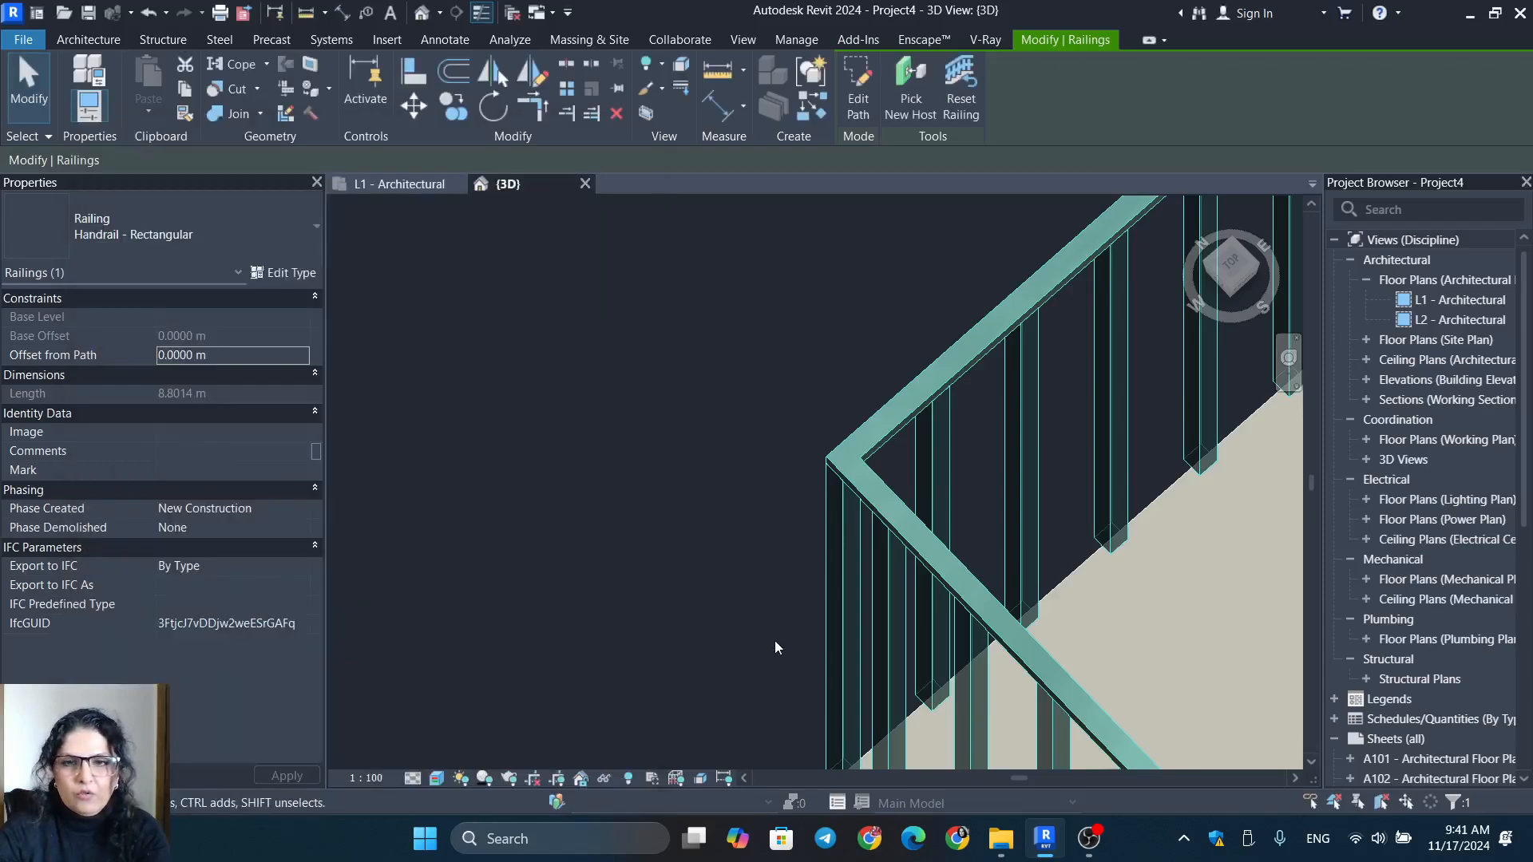
Select the outer railing at the foot of the stair and open its top rail type for editing.
scroll(779, 639, down, 4)
middle_drag(1002, 642, 528, 198)
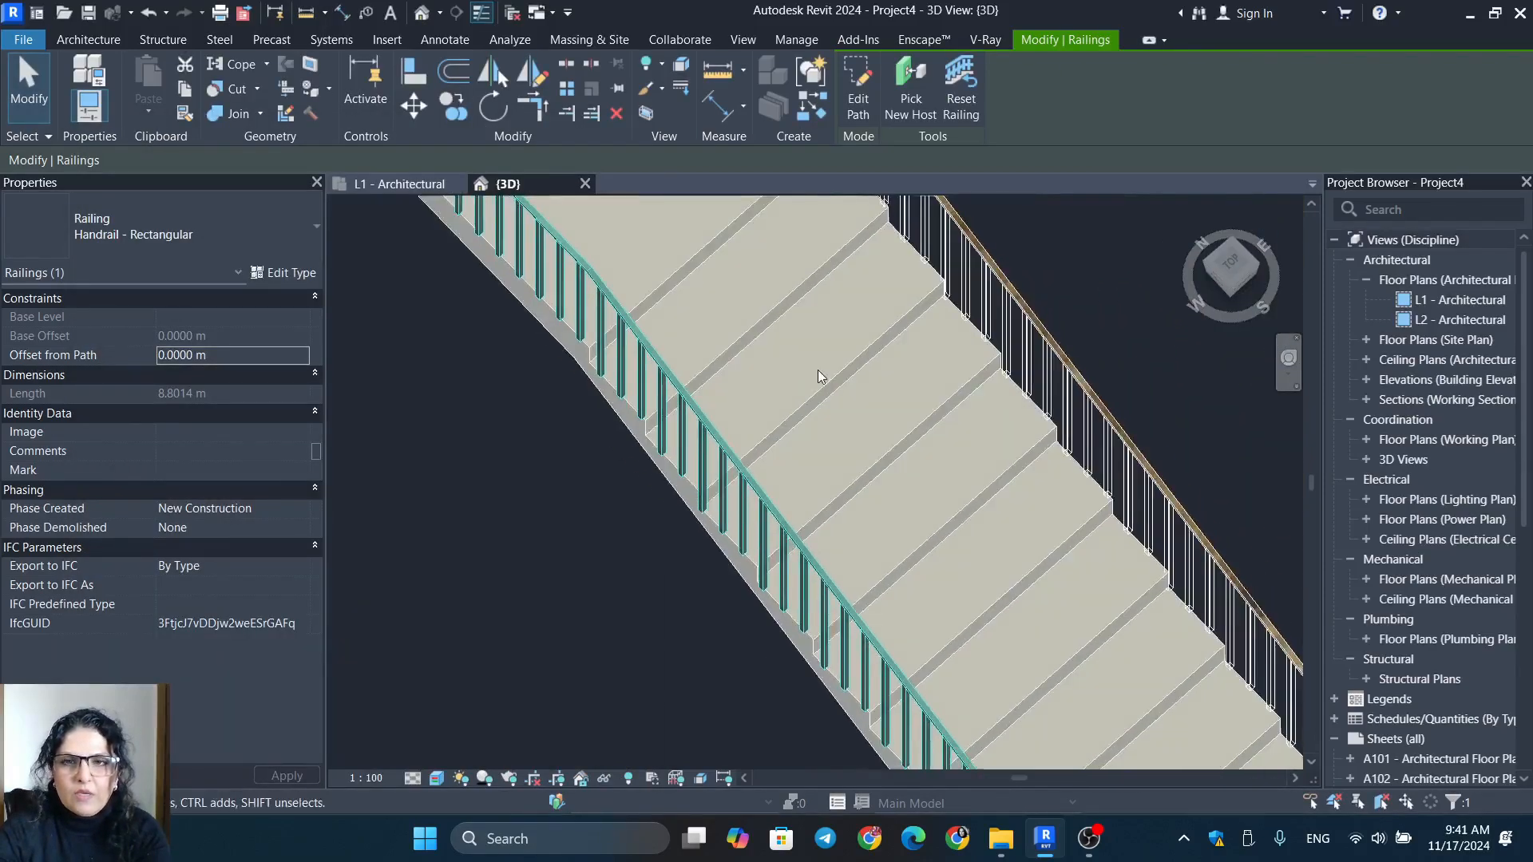
scroll(817, 370, down, 2)
click(982, 631)
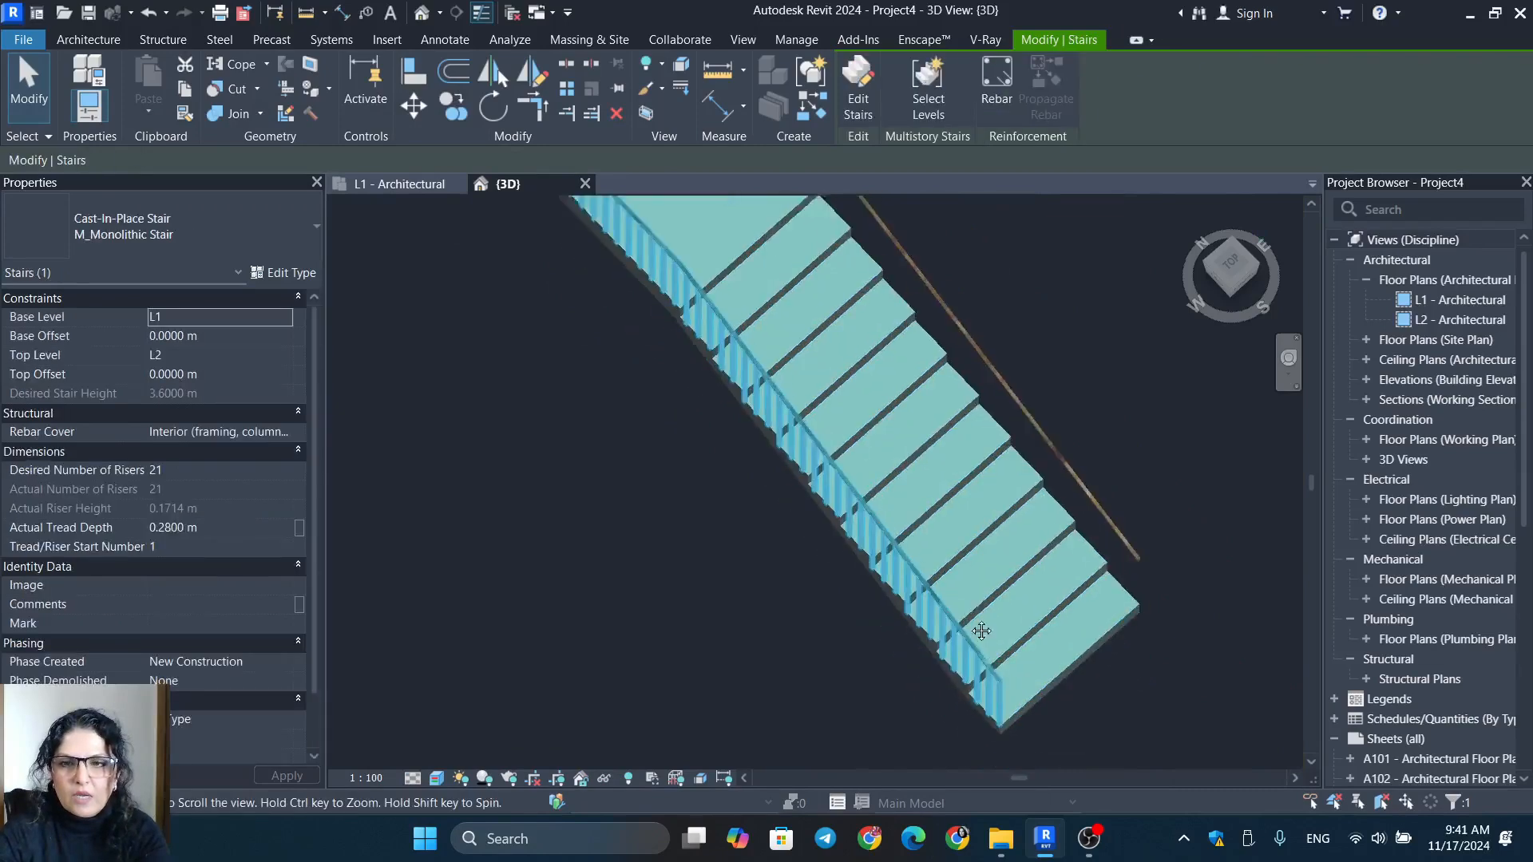
scroll(994, 638, up, 5)
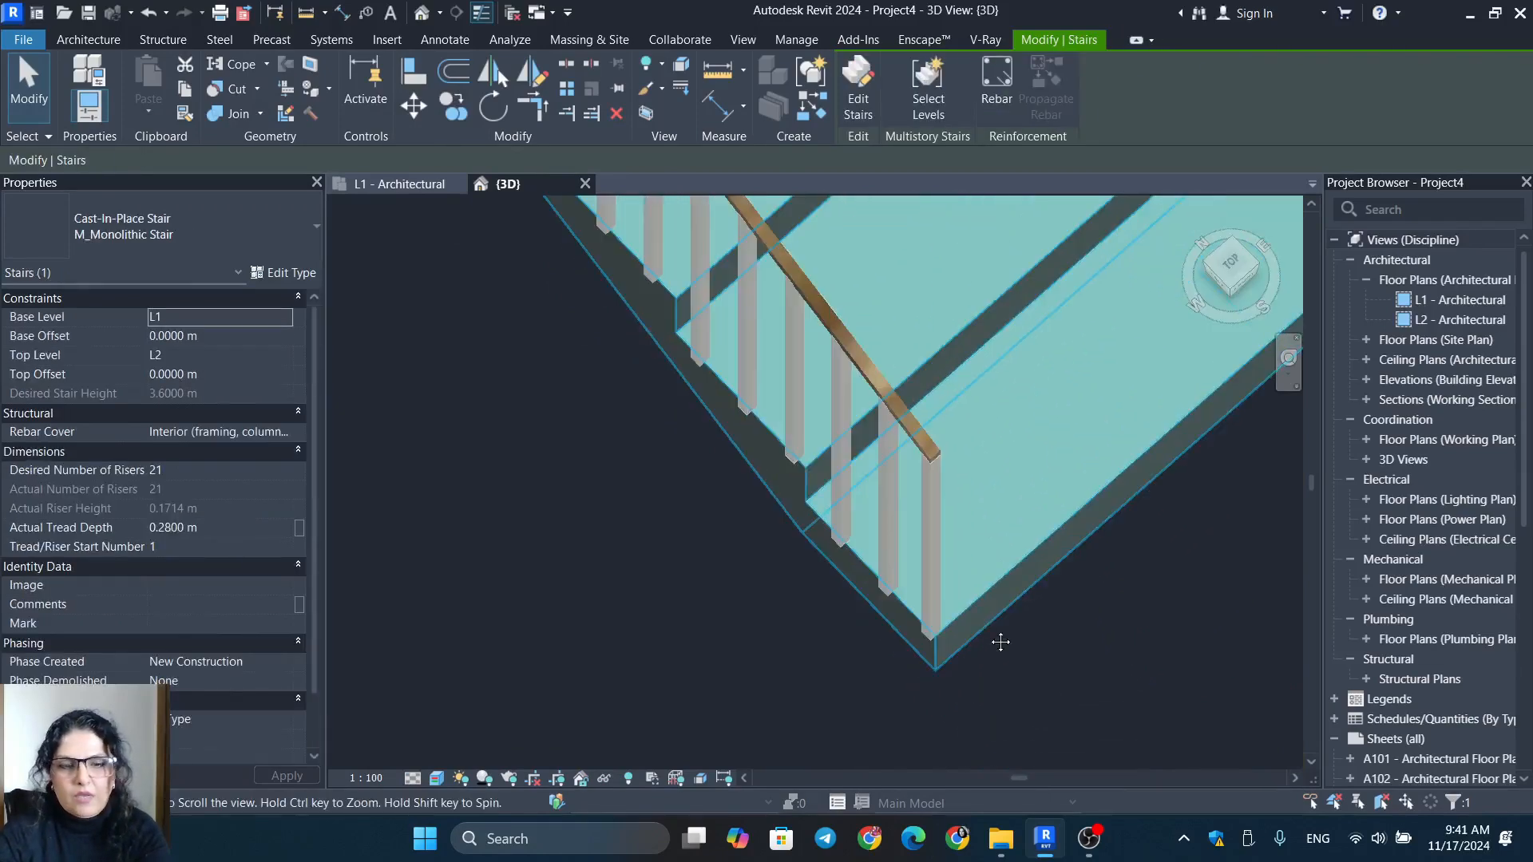
shift+middle_drag(1000, 642, 1016, 689)
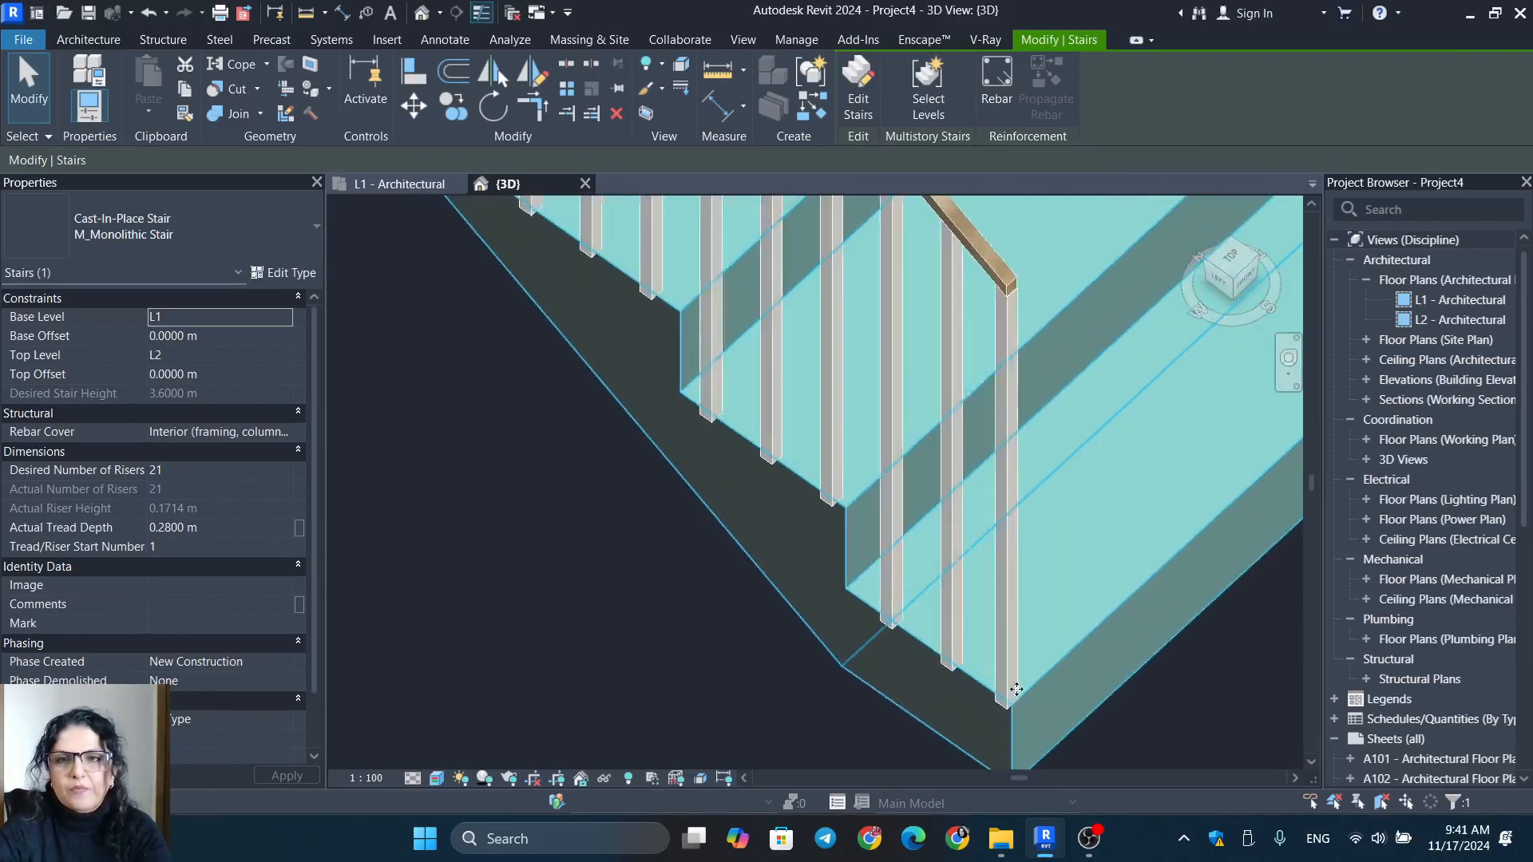
scroll(1013, 687, down, 4)
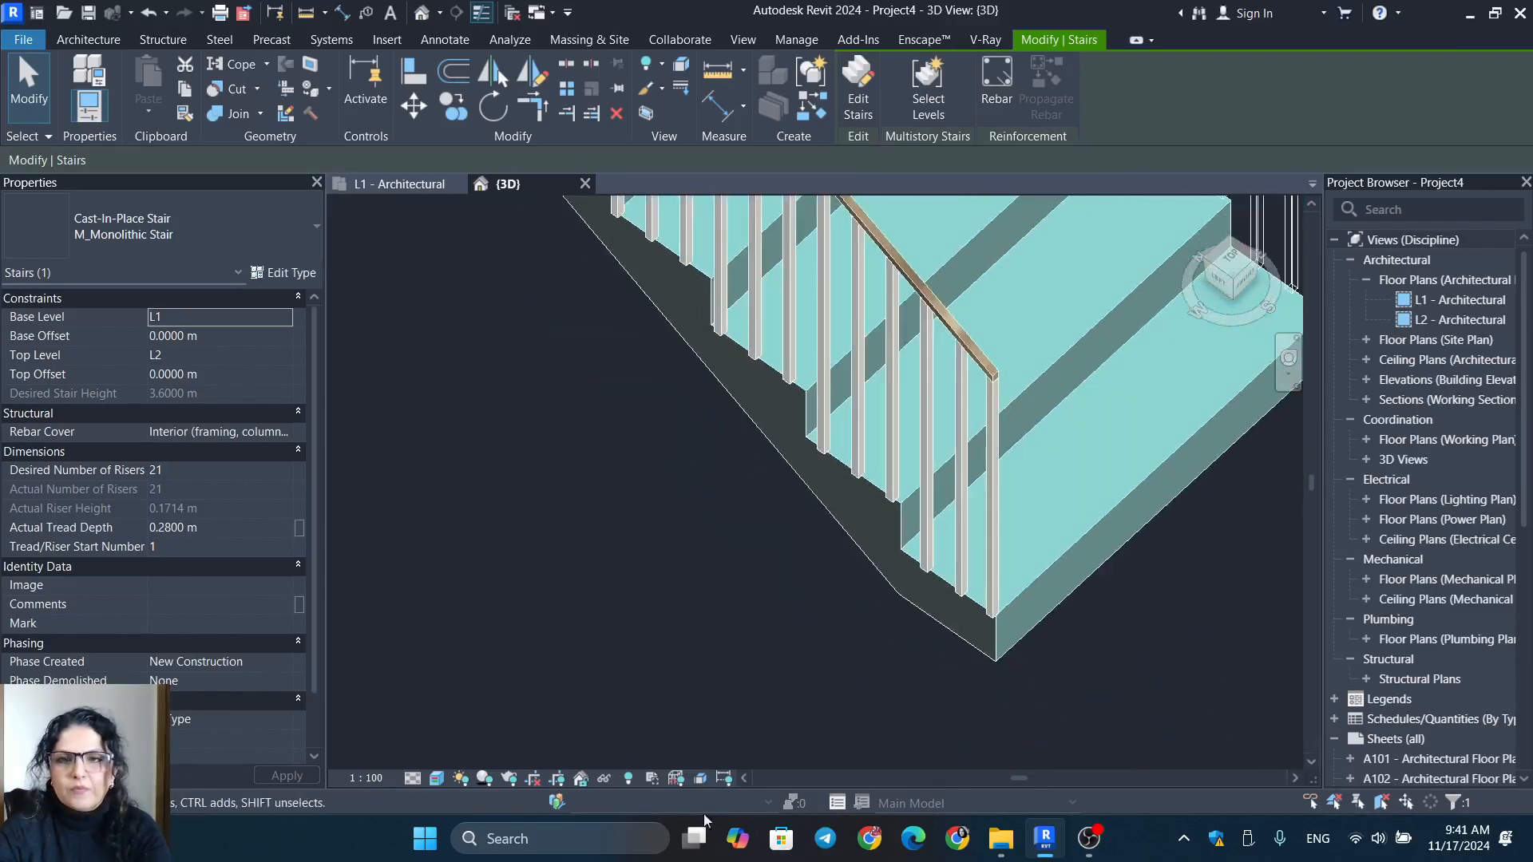
click(991, 435)
click(808, 616)
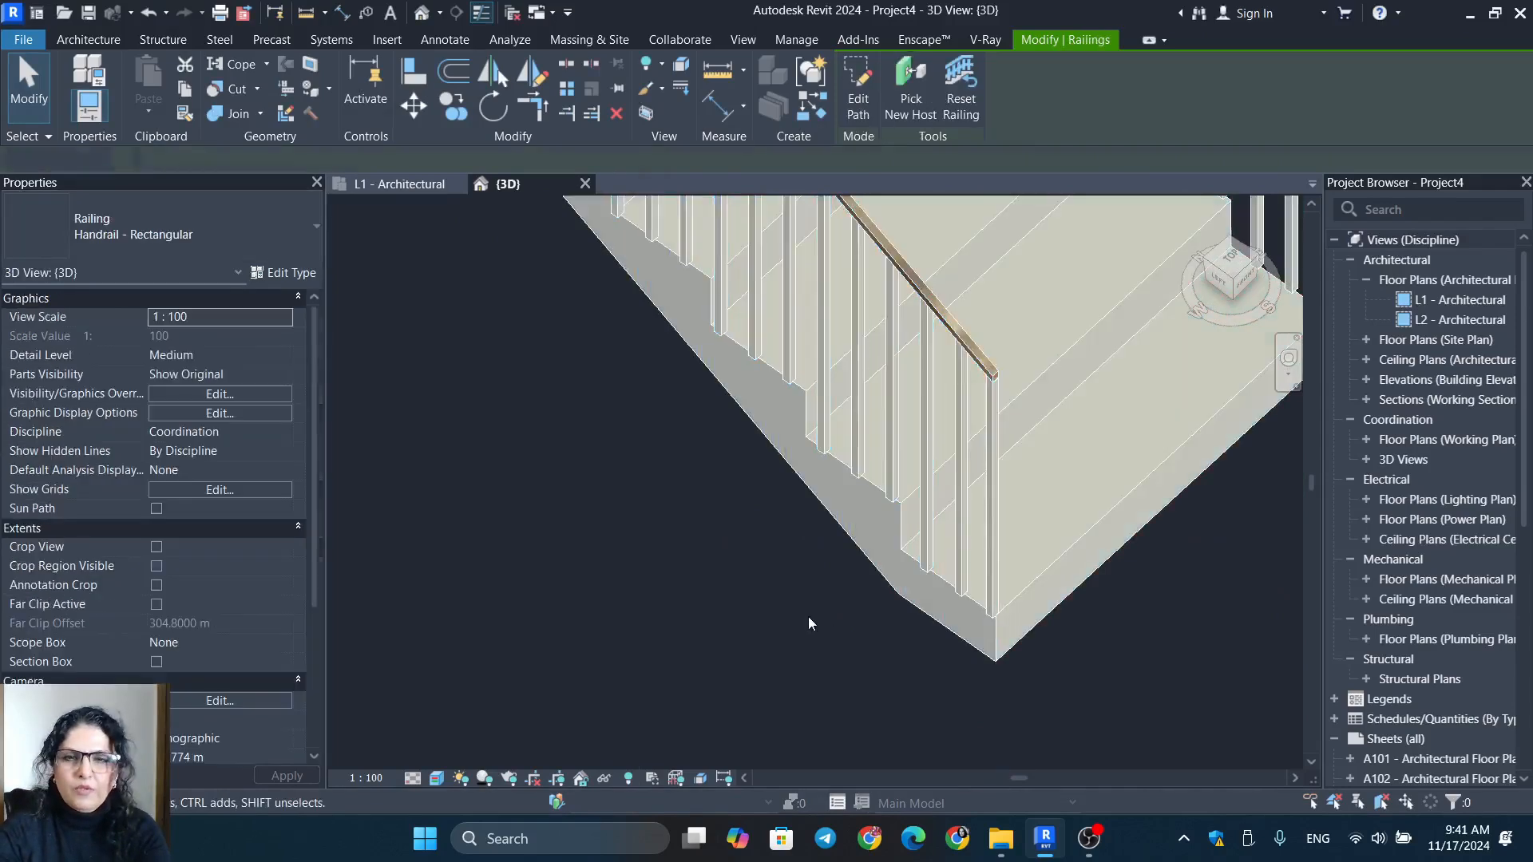
click(948, 399)
click(287, 275)
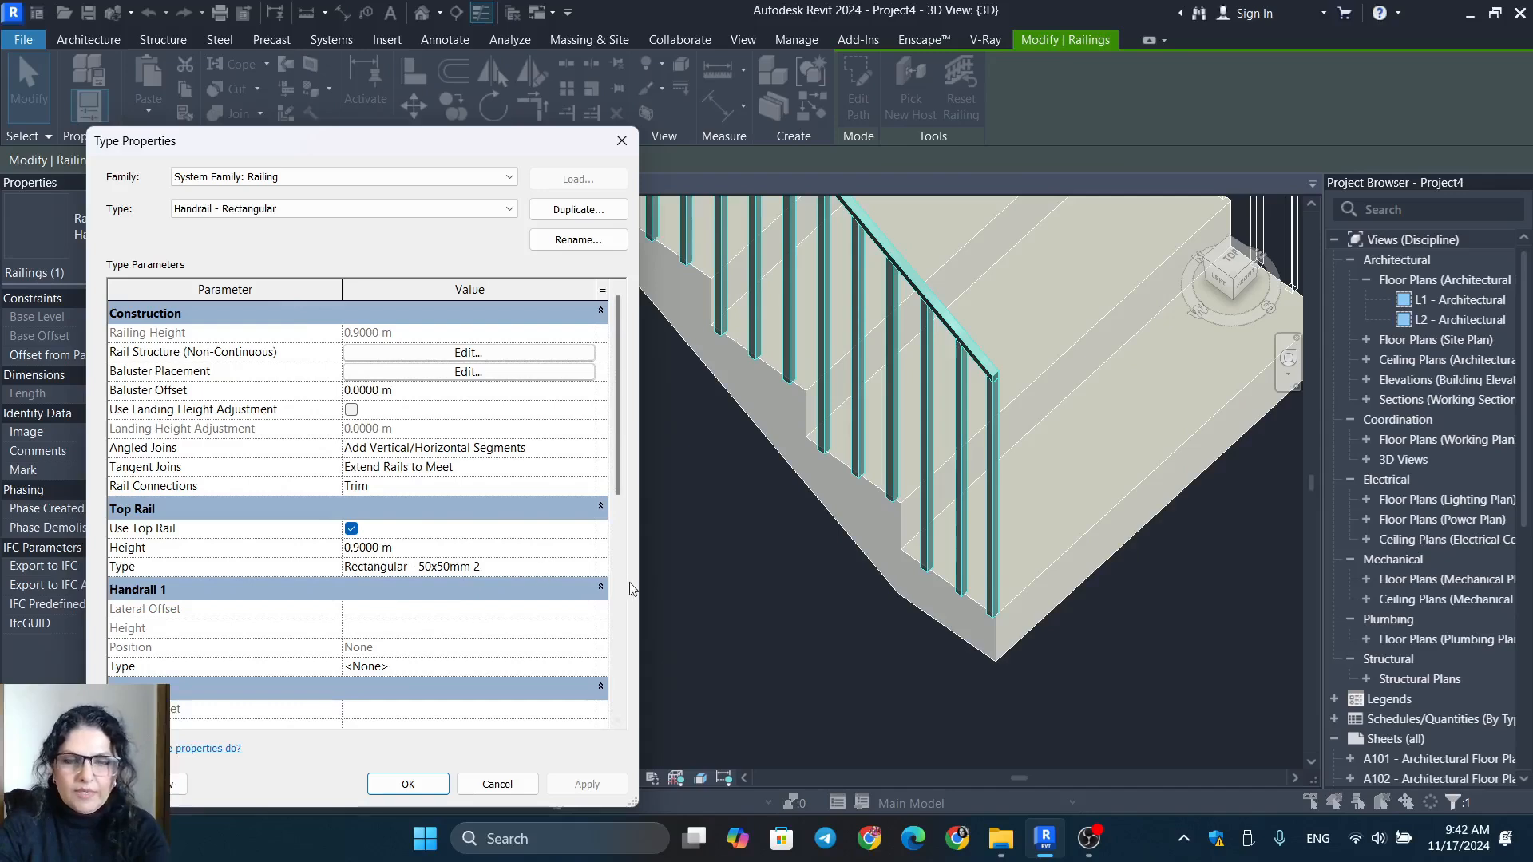
click(591, 568)
click(591, 567)
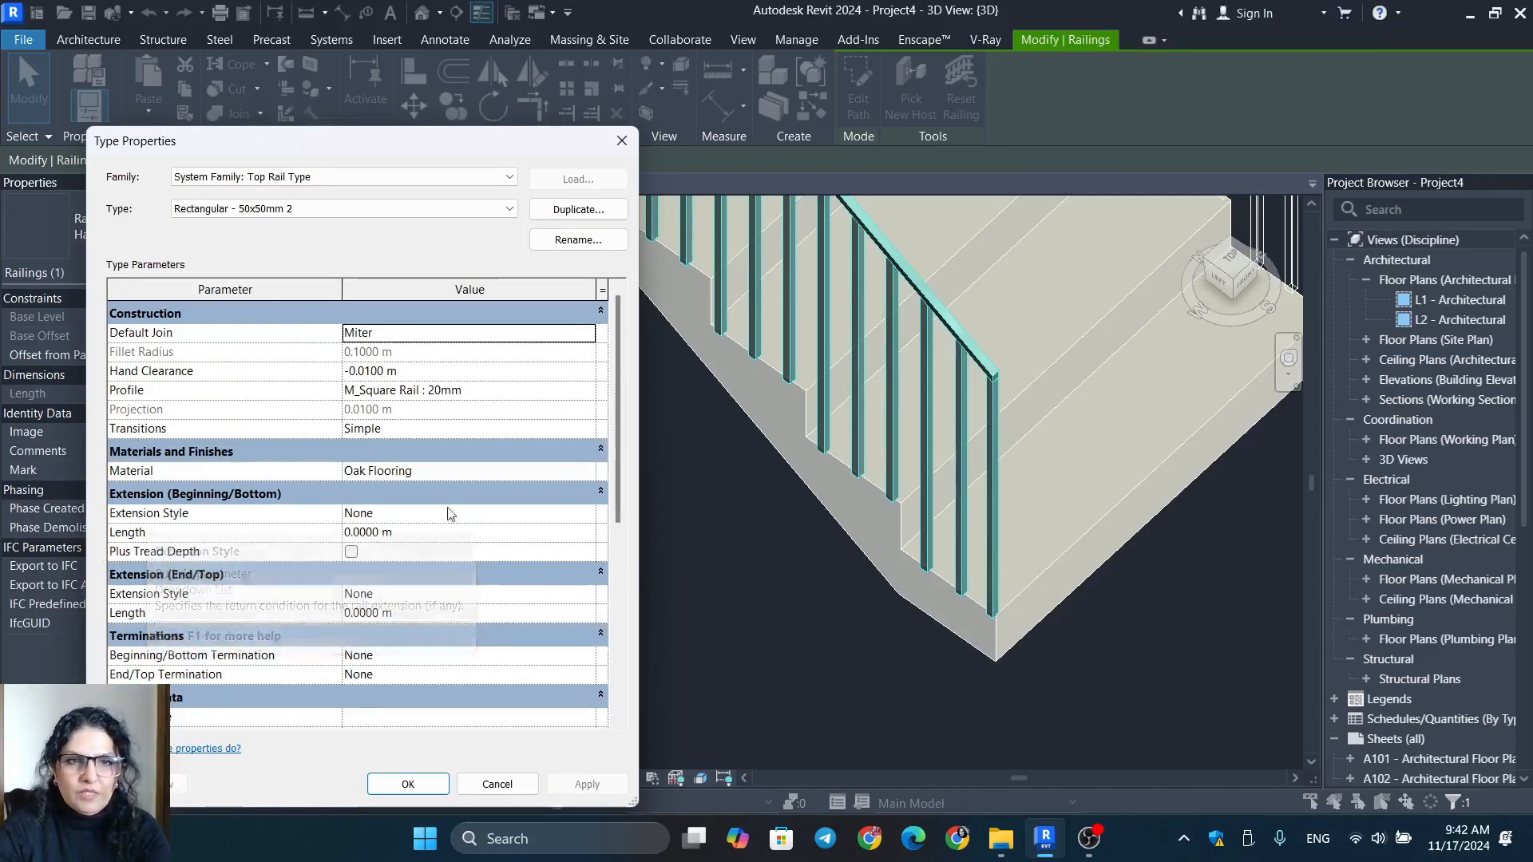
Set the top rail's Beginning/Bottom Extension Style to Wall with a length of 0.3 m and apply it.
click(587, 516)
click(587, 516)
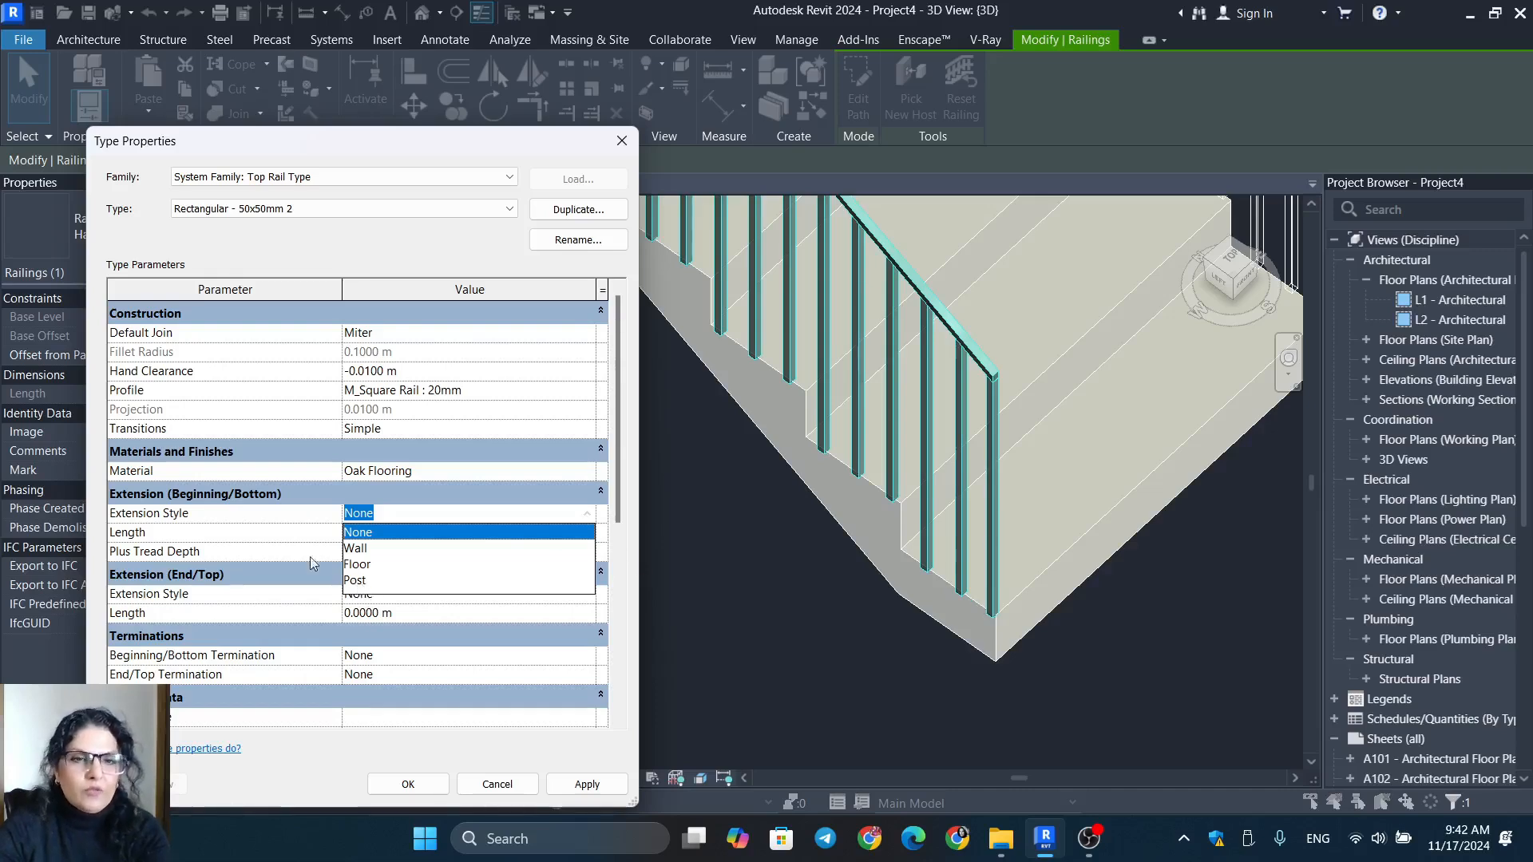
click(364, 549)
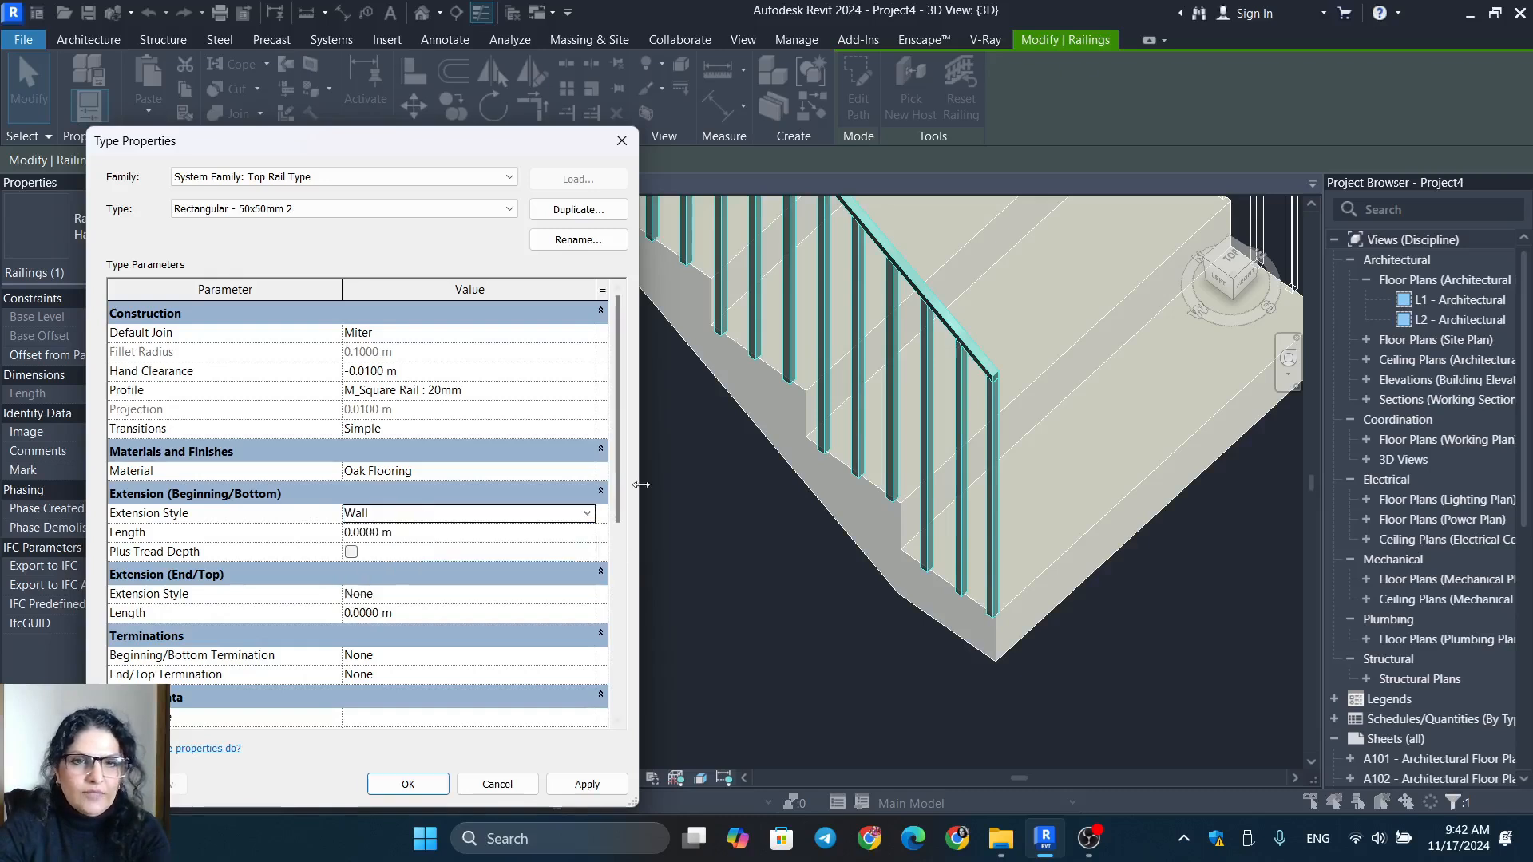
click(571, 529)
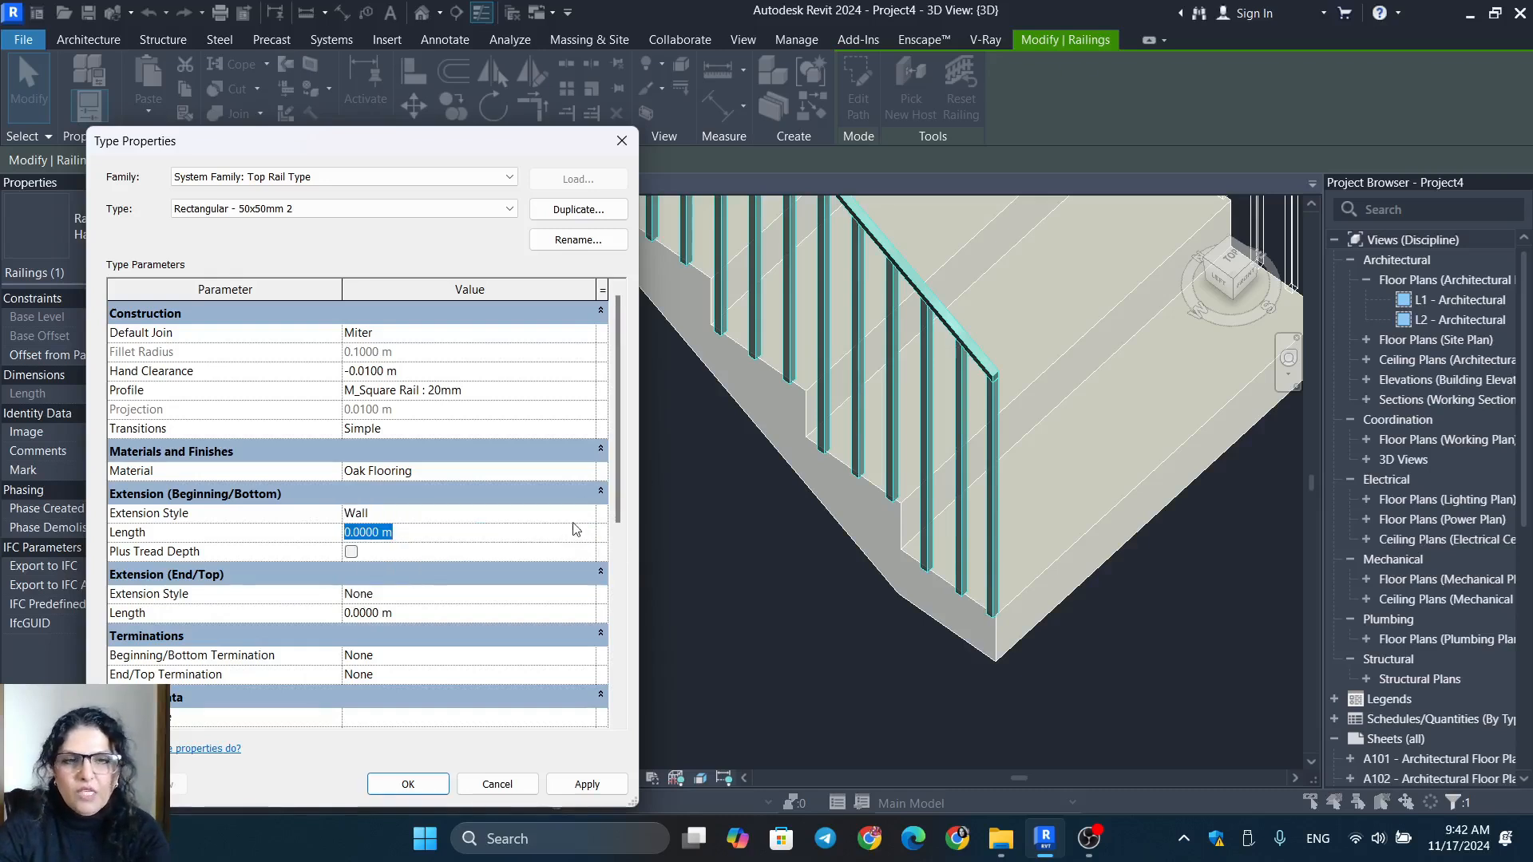
key(BackSpace)
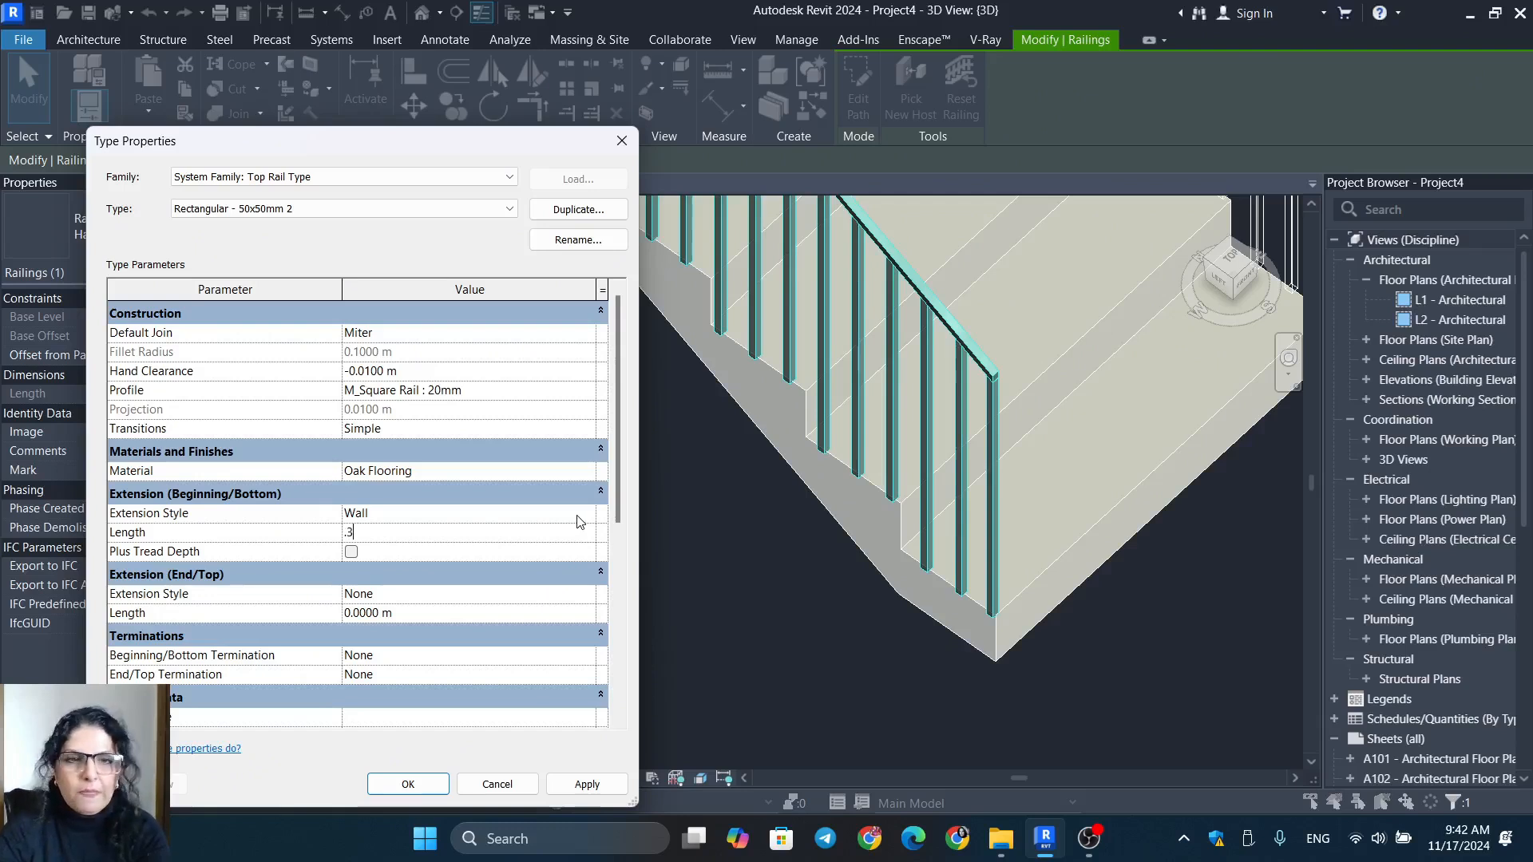
click(587, 784)
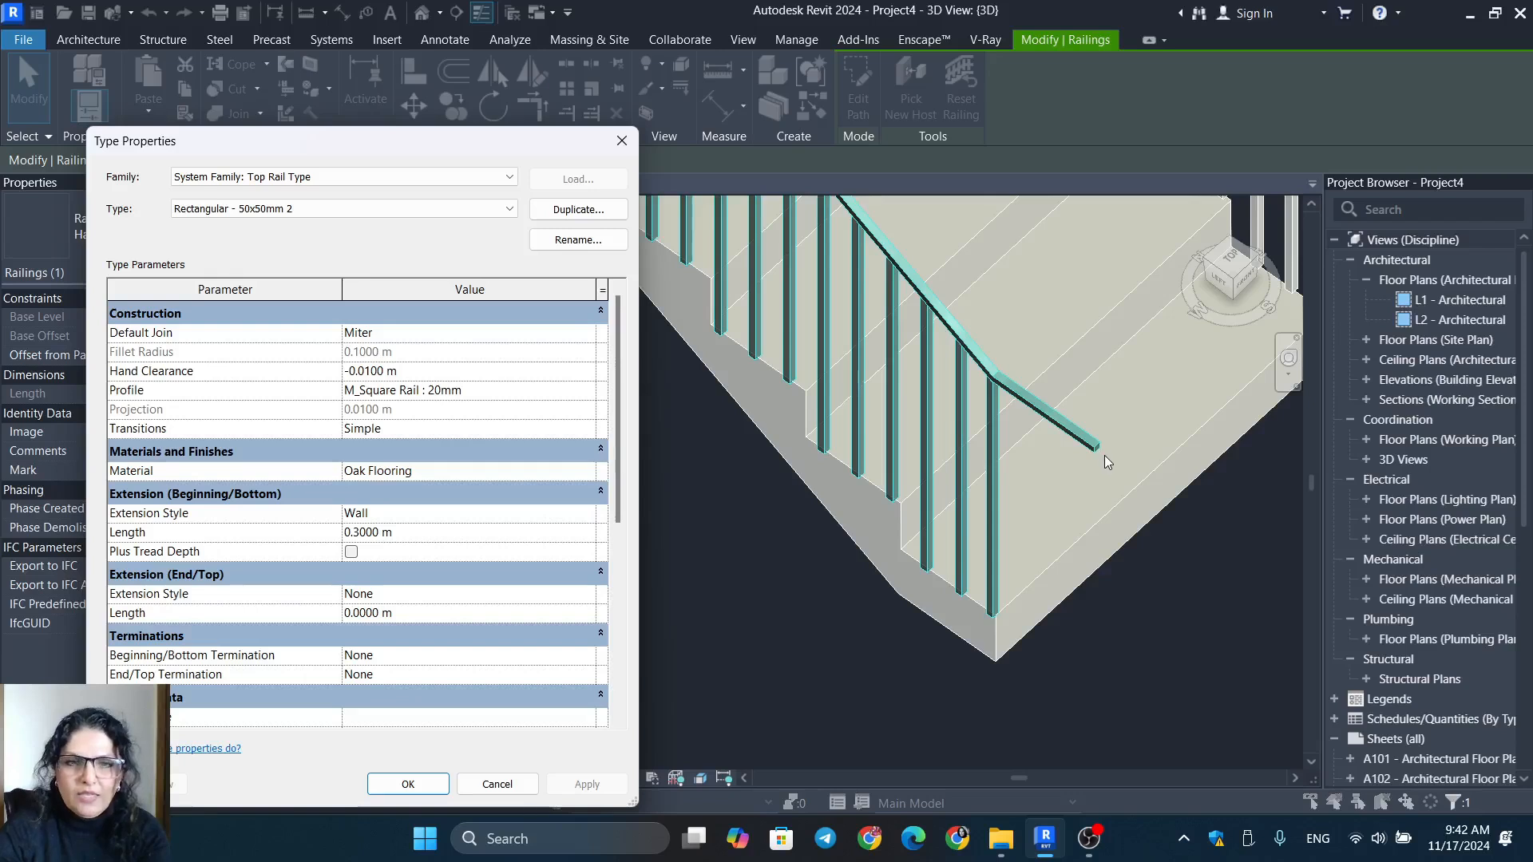
Set the top rail's Beginning/Bottom Extension Style to Floor and apply the change to the railing.
click(470, 512)
click(587, 514)
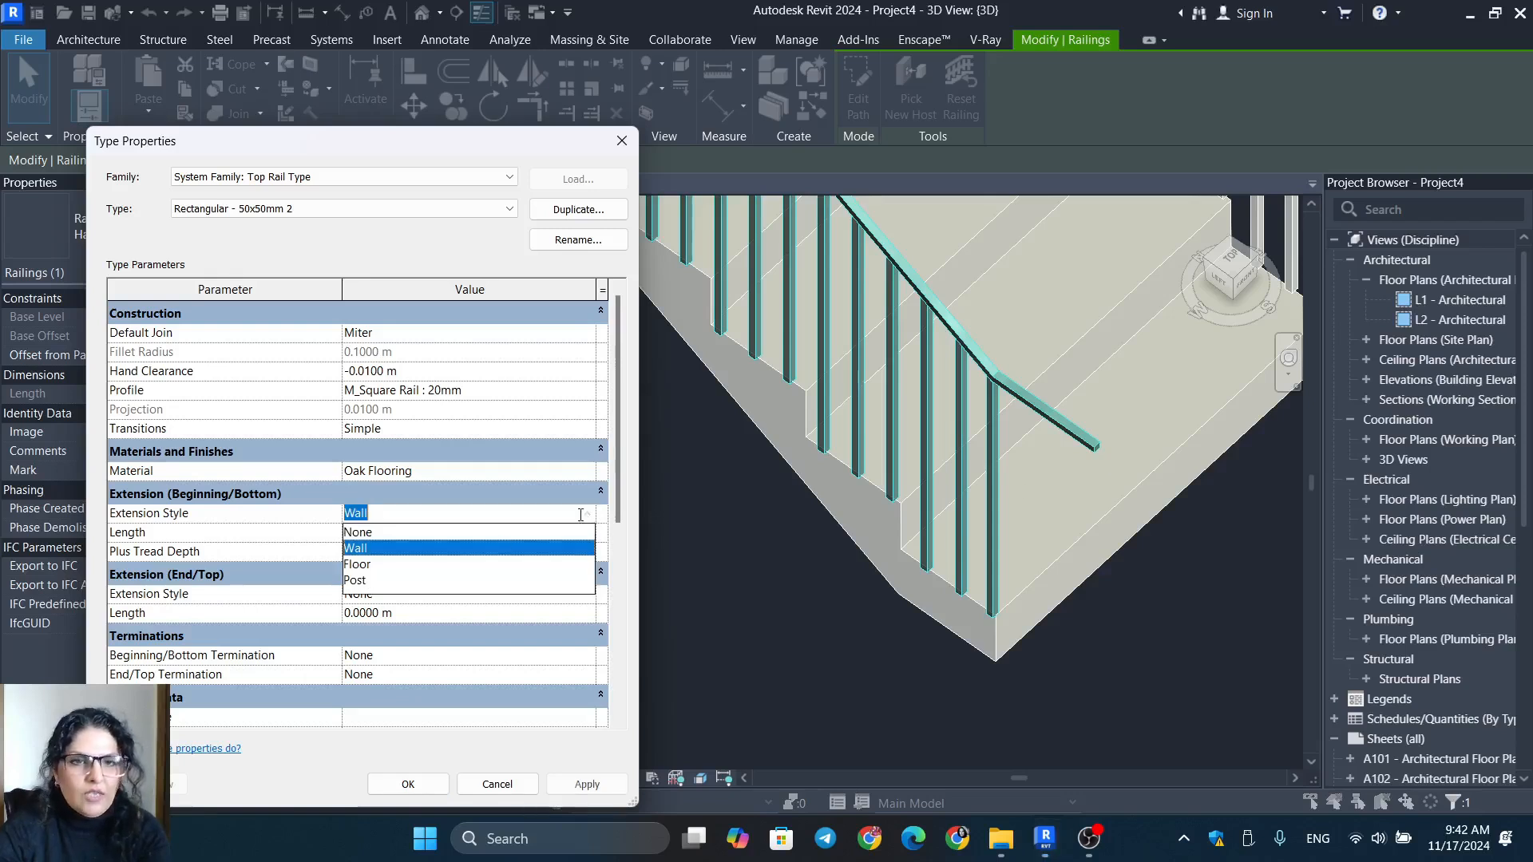
click(361, 566)
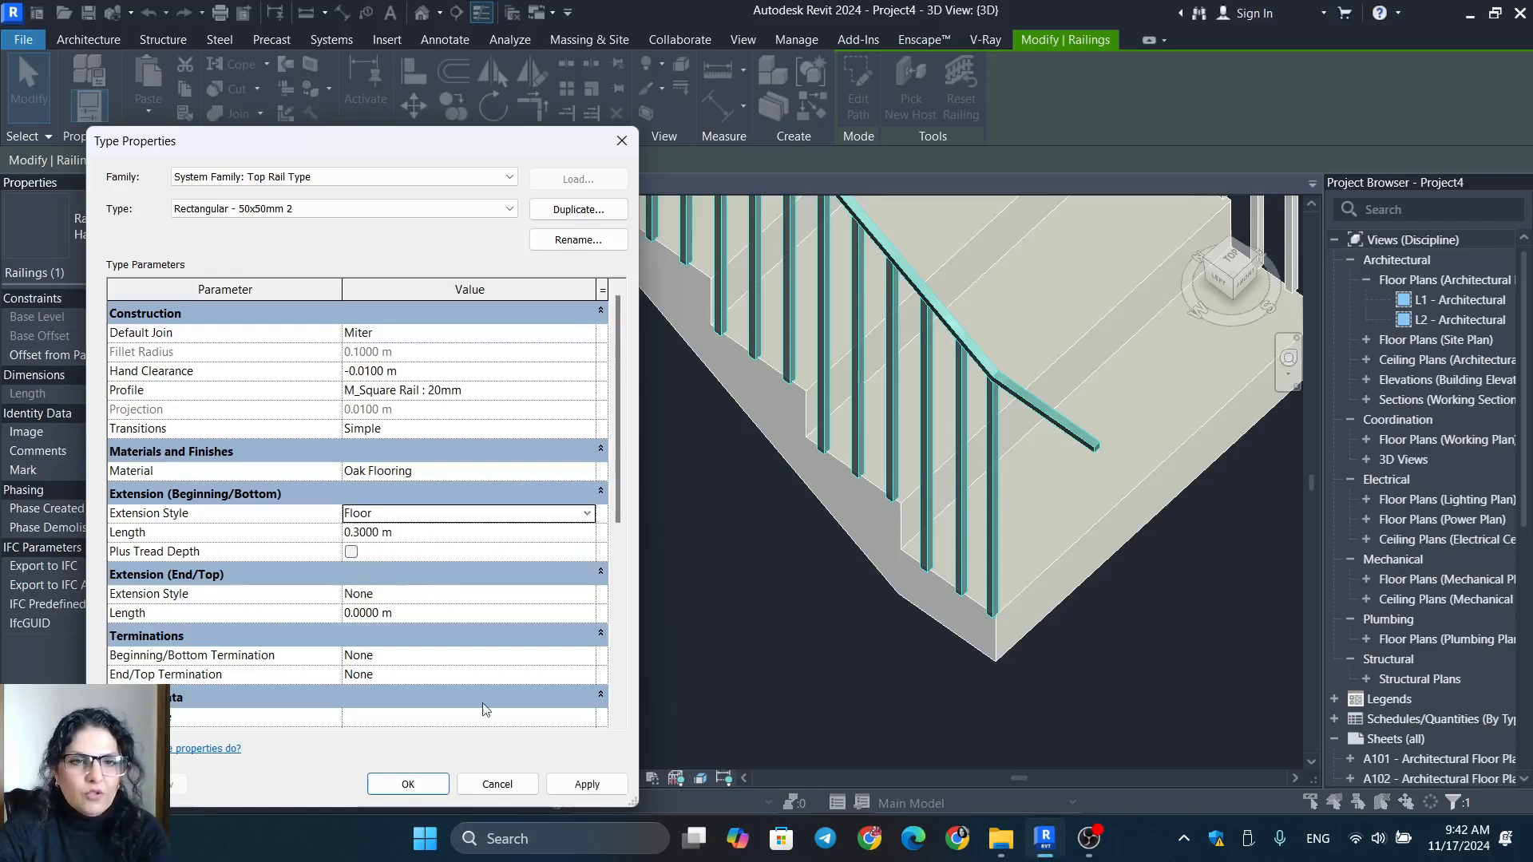
click(584, 785)
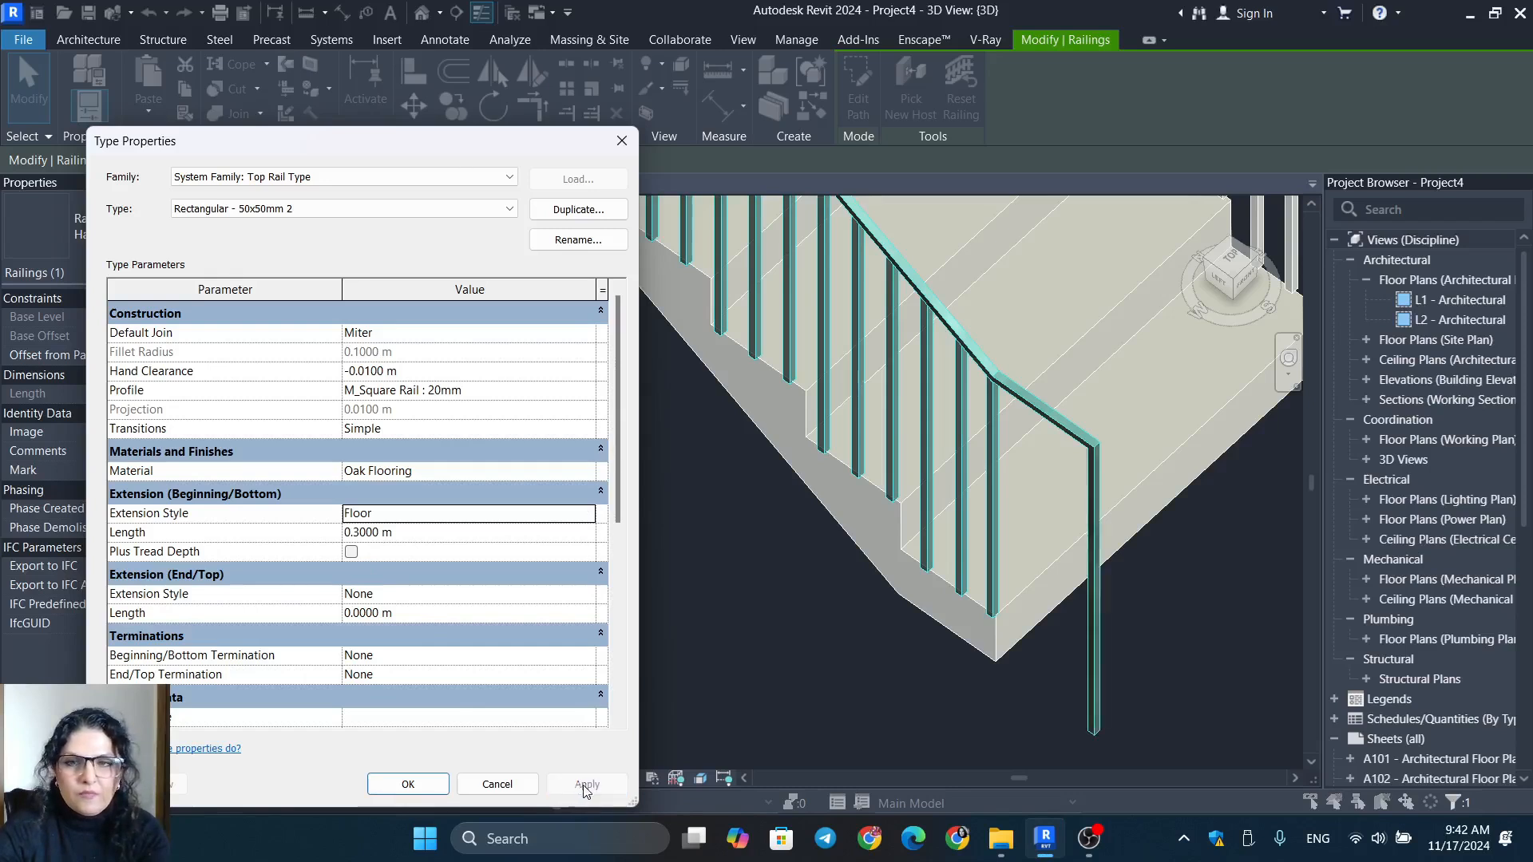
Set the top rail's Beginning/Bottom Extension Style to Post and apply the change.
click(582, 517)
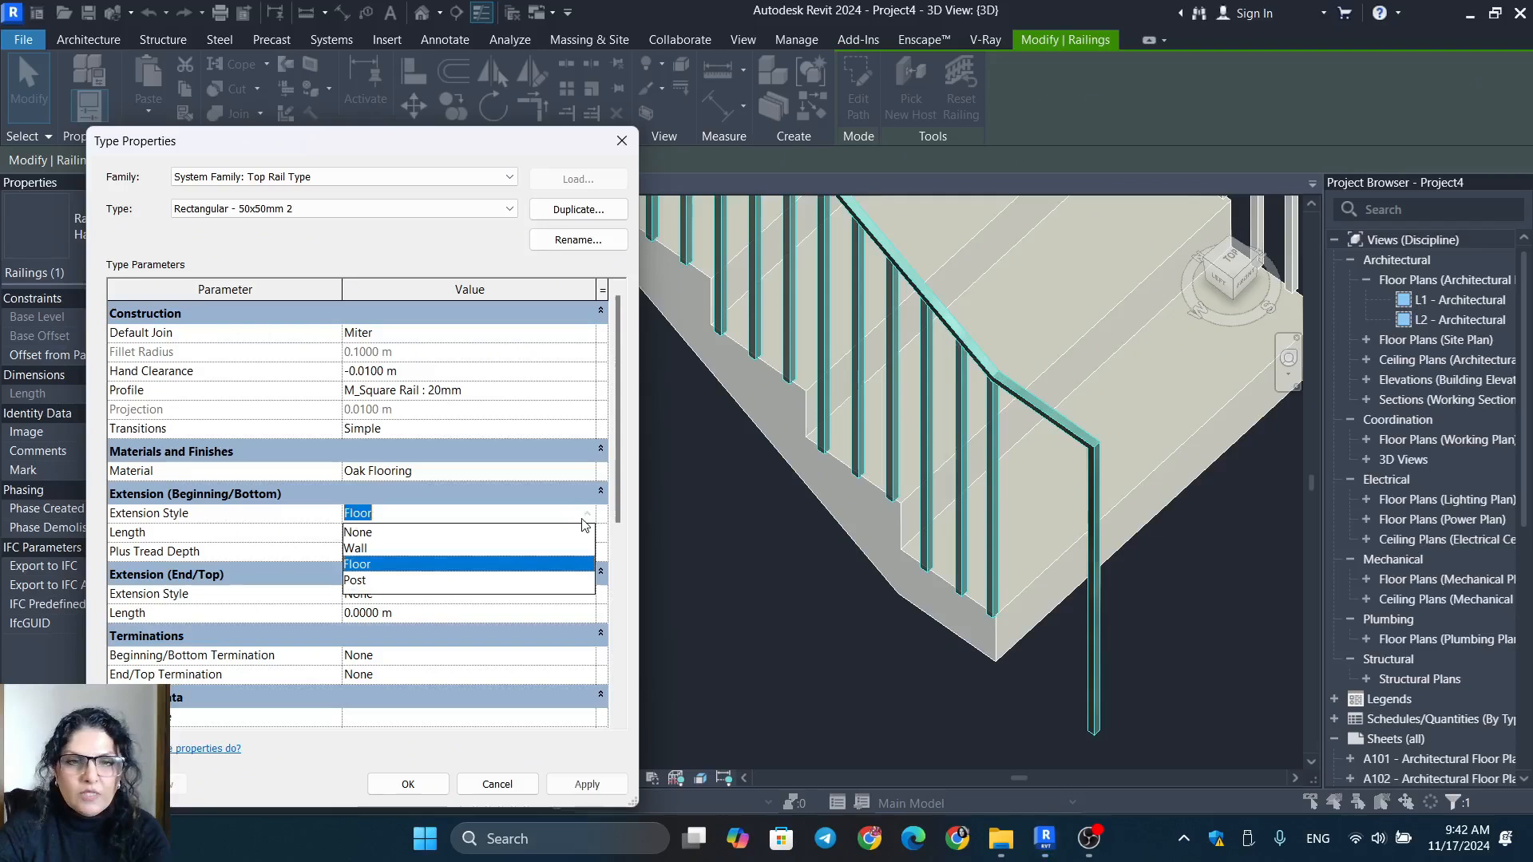
click(355, 582)
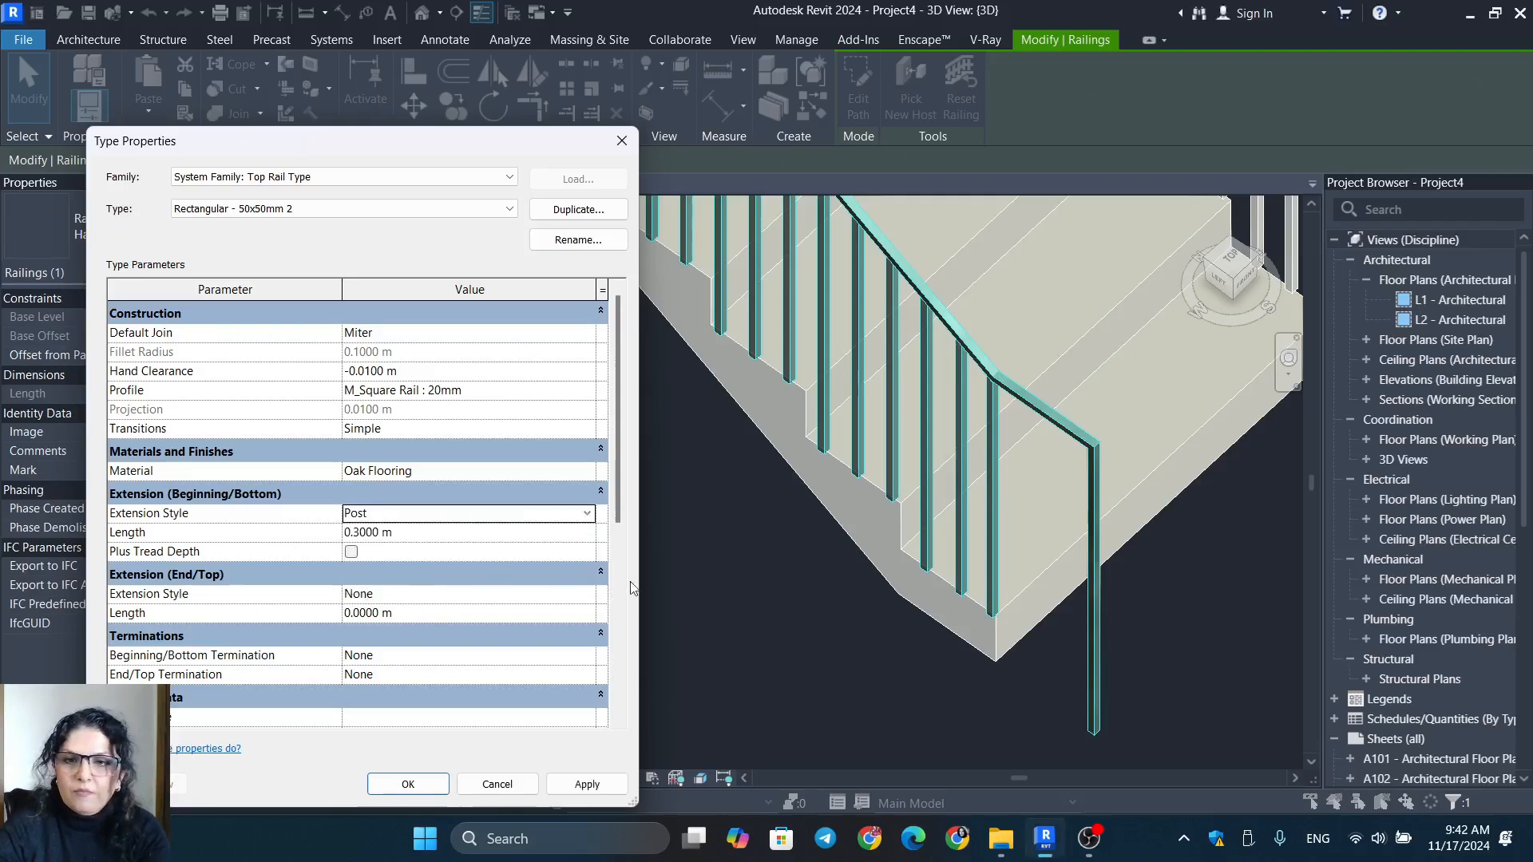
click(589, 785)
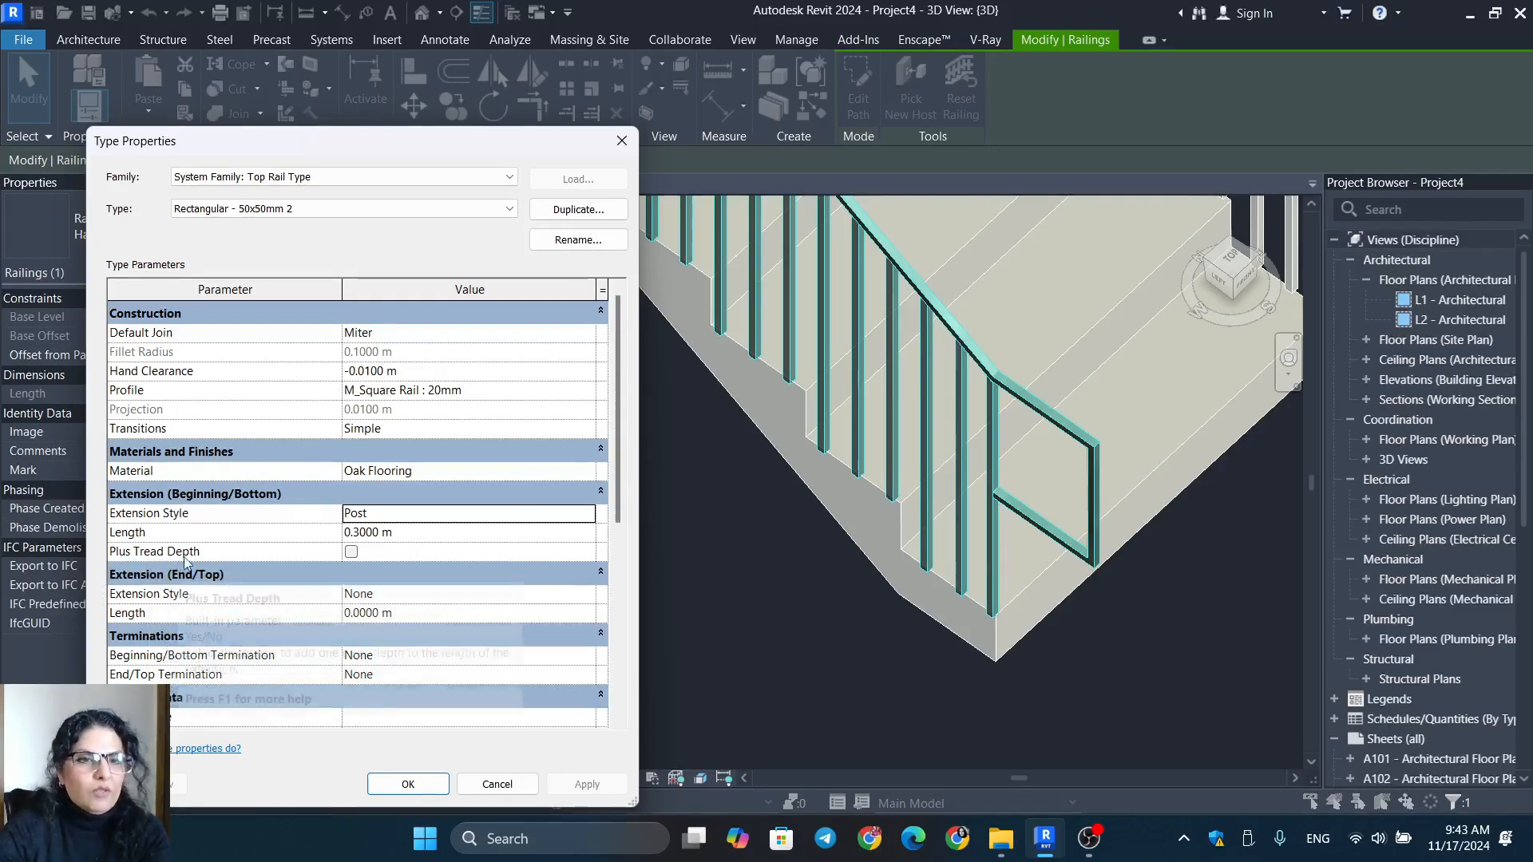
Enable Plus Tread Depth for the top rail's bottom extension, apply it, and accept both the top rail and railing type properties.
click(351, 552)
click(351, 552)
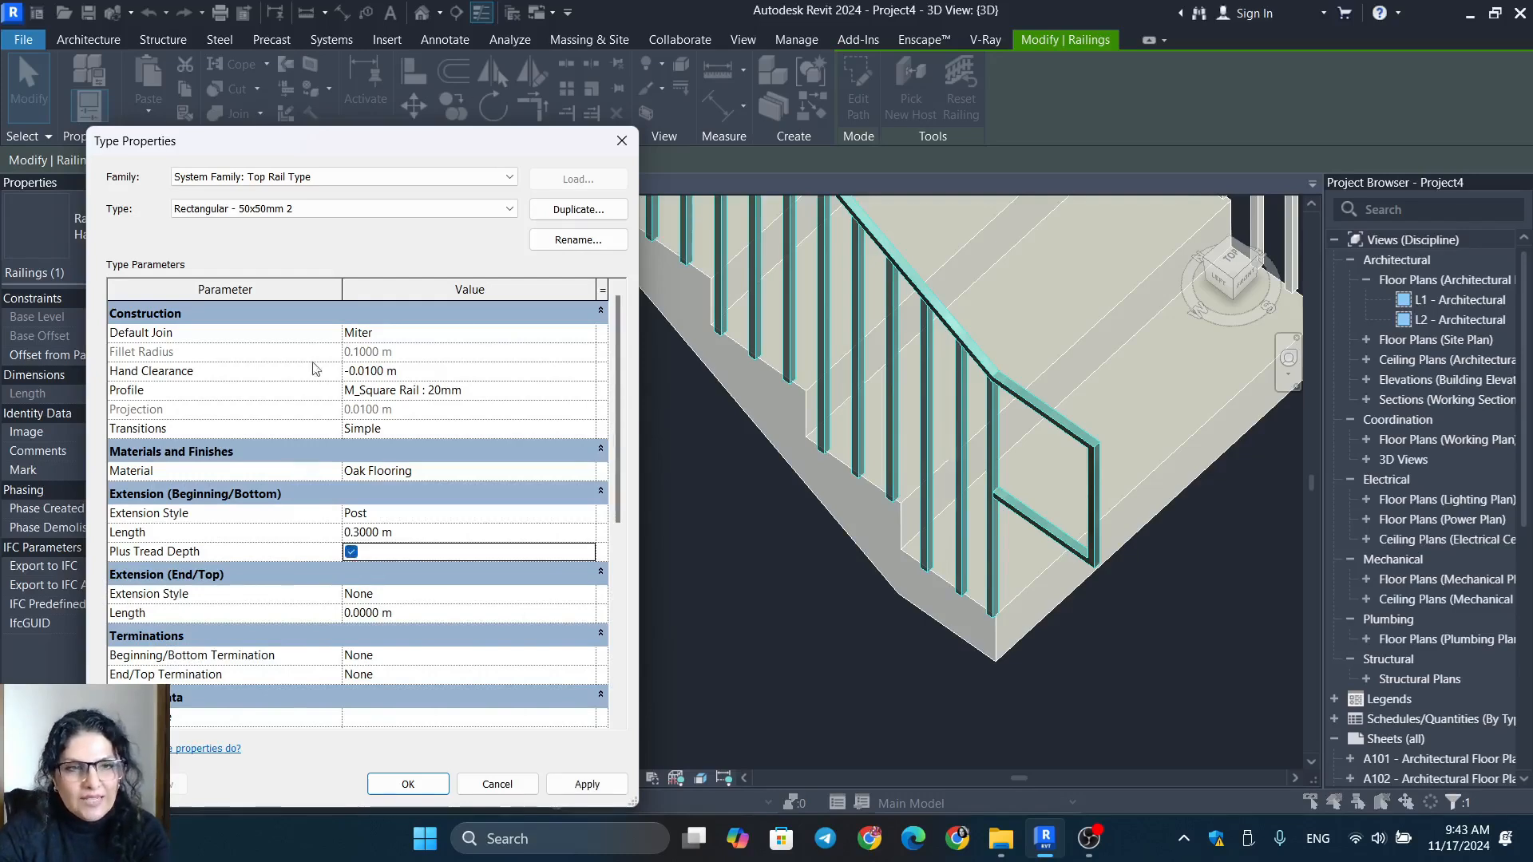
click(581, 784)
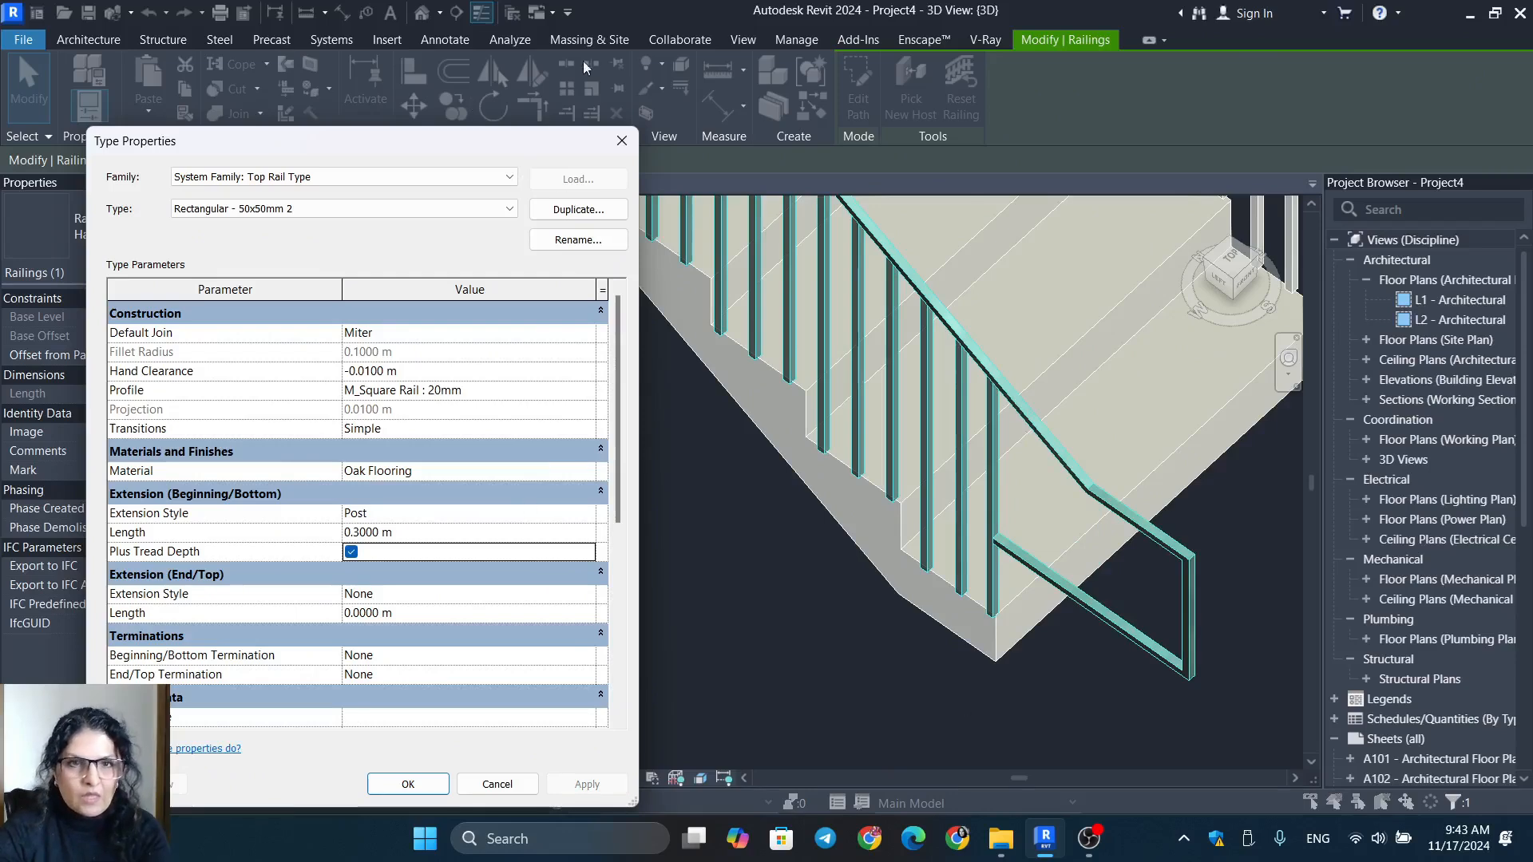
click(399, 784)
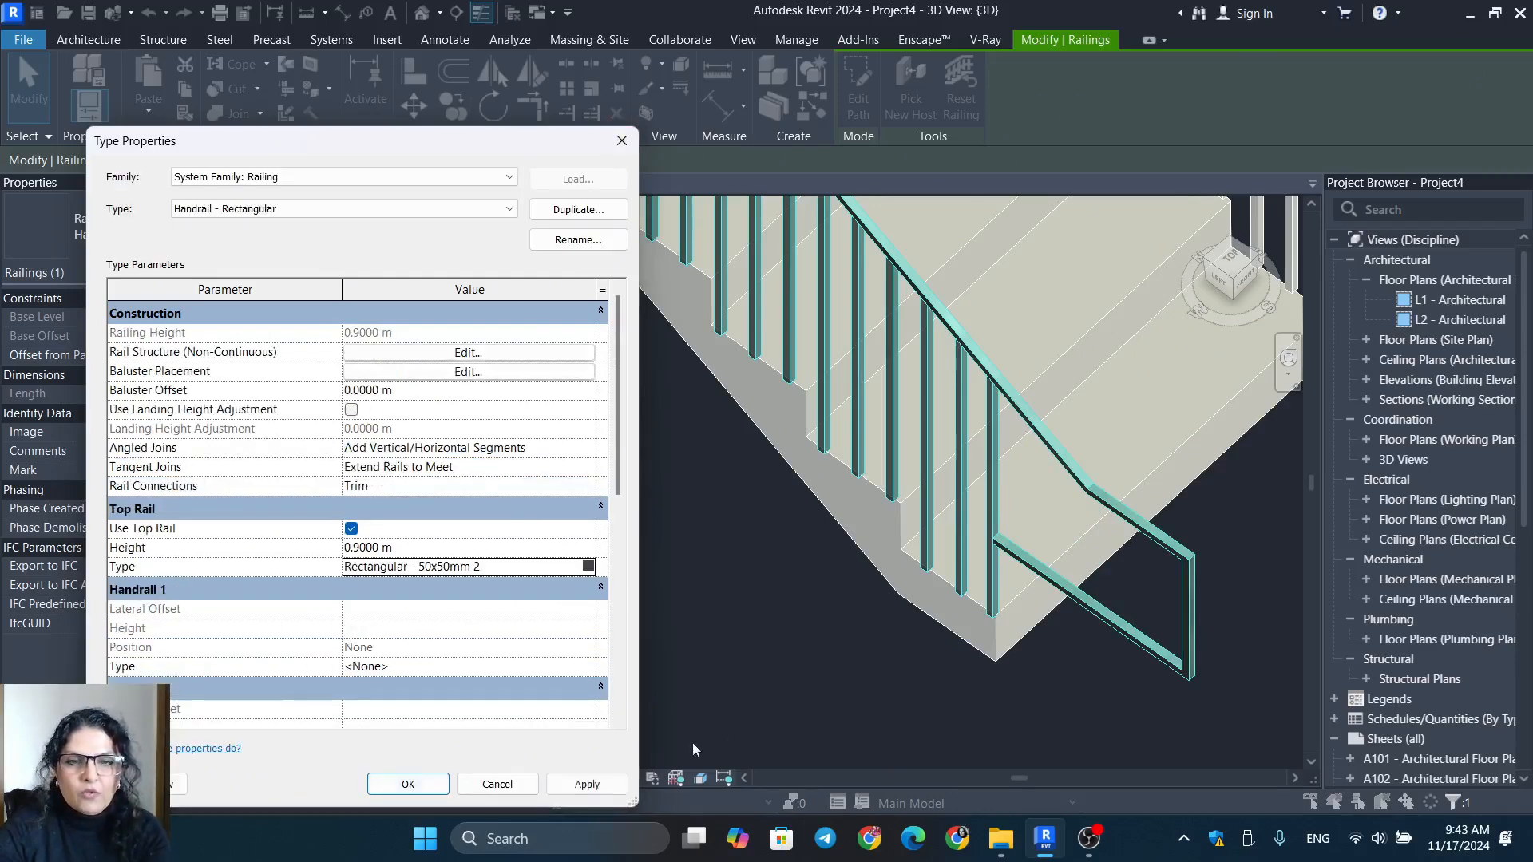
click(385, 786)
Show the upper end of the stair and reopen the selected railing's top rail type, Rectangular - 50x50mm 2, for editing.
scroll(831, 509, down, 5)
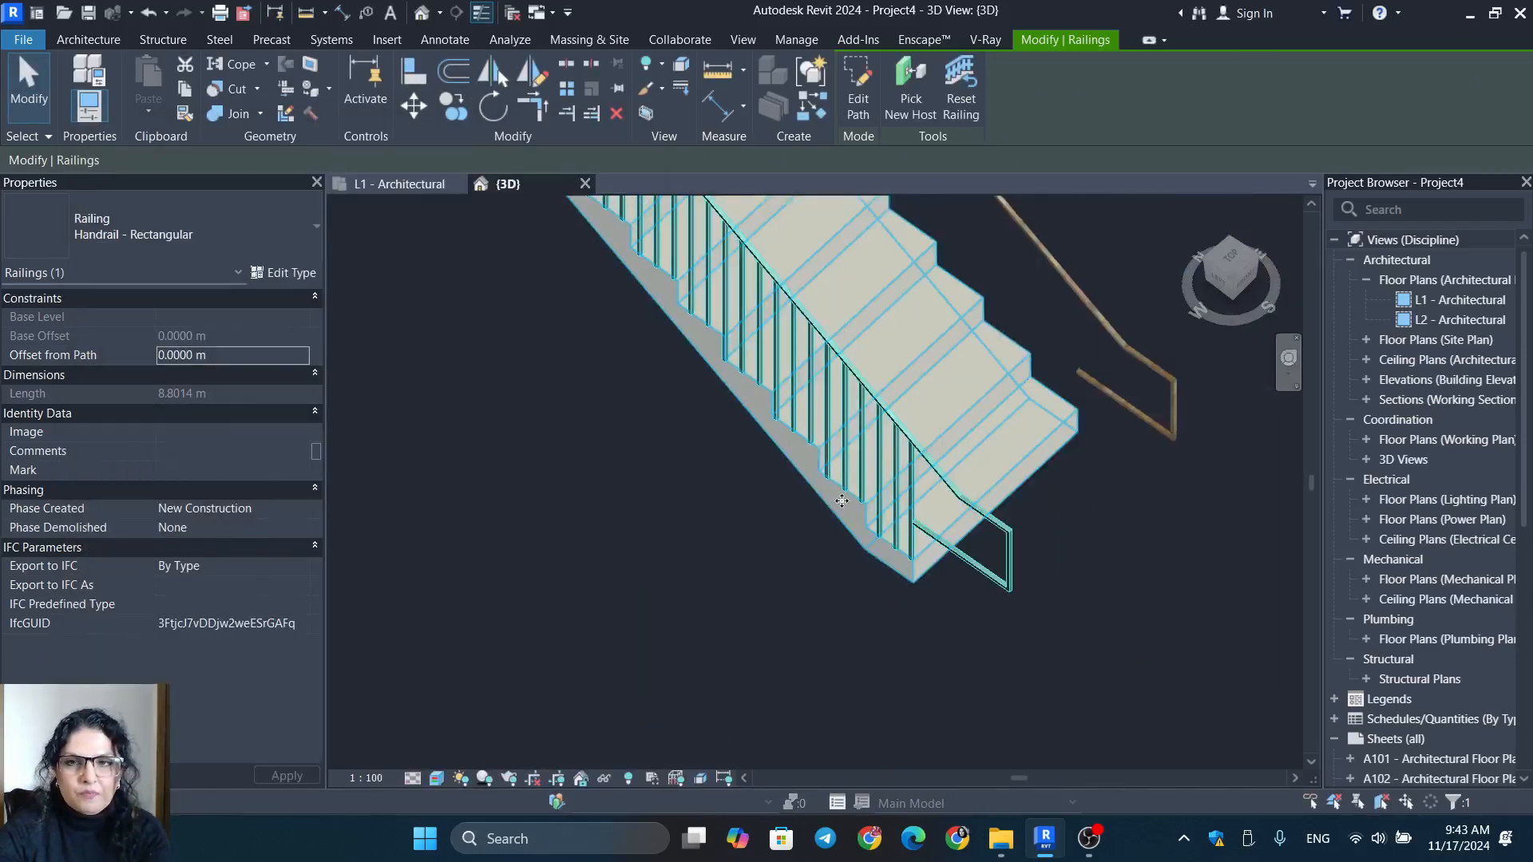
middle_drag(985, 453, 1170, 601)
scroll(923, 539, up, 5)
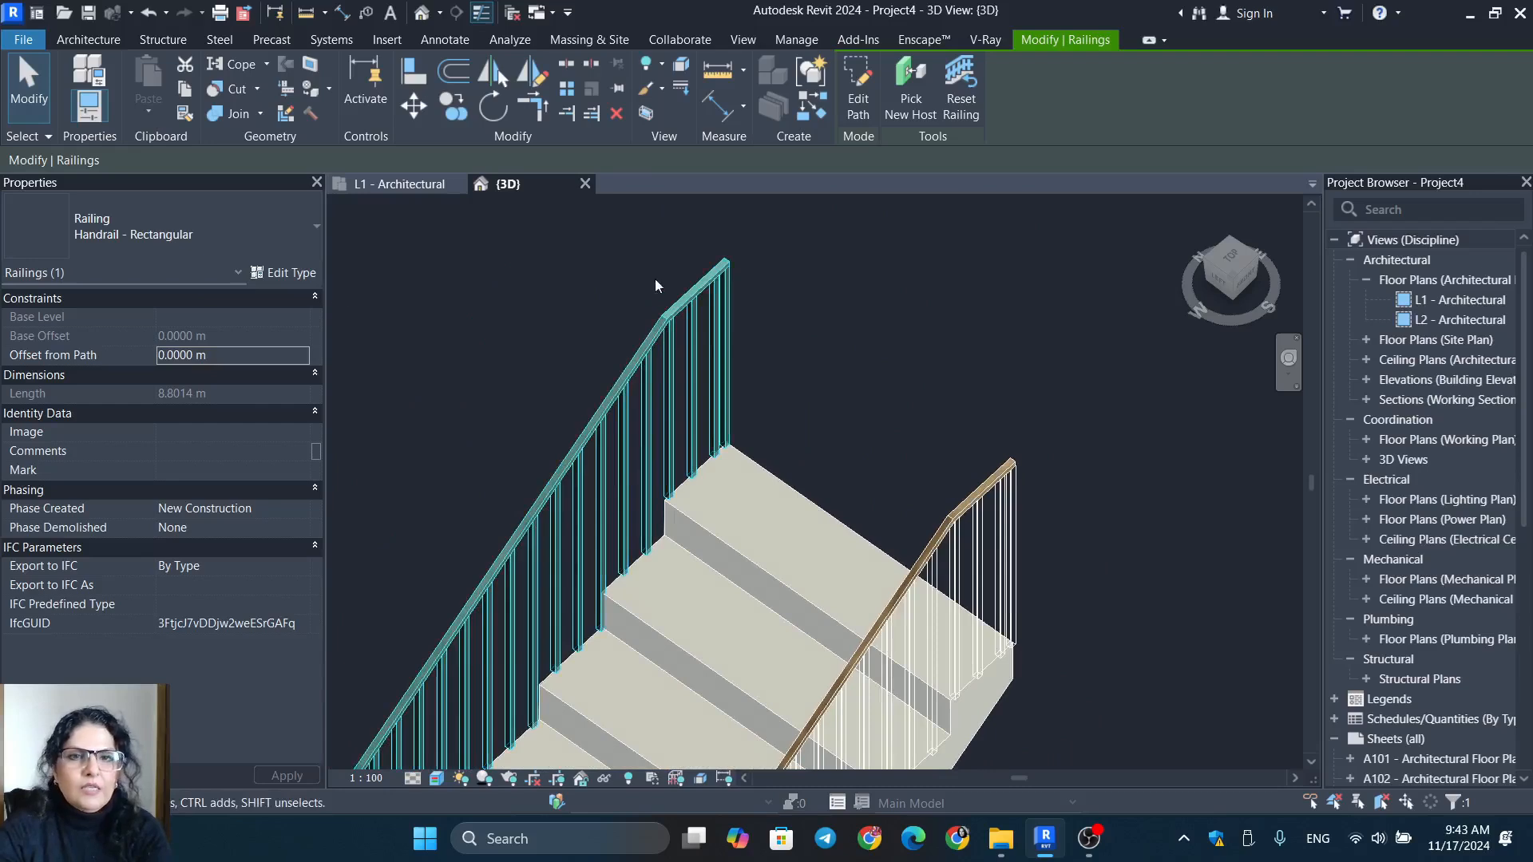
click(284, 274)
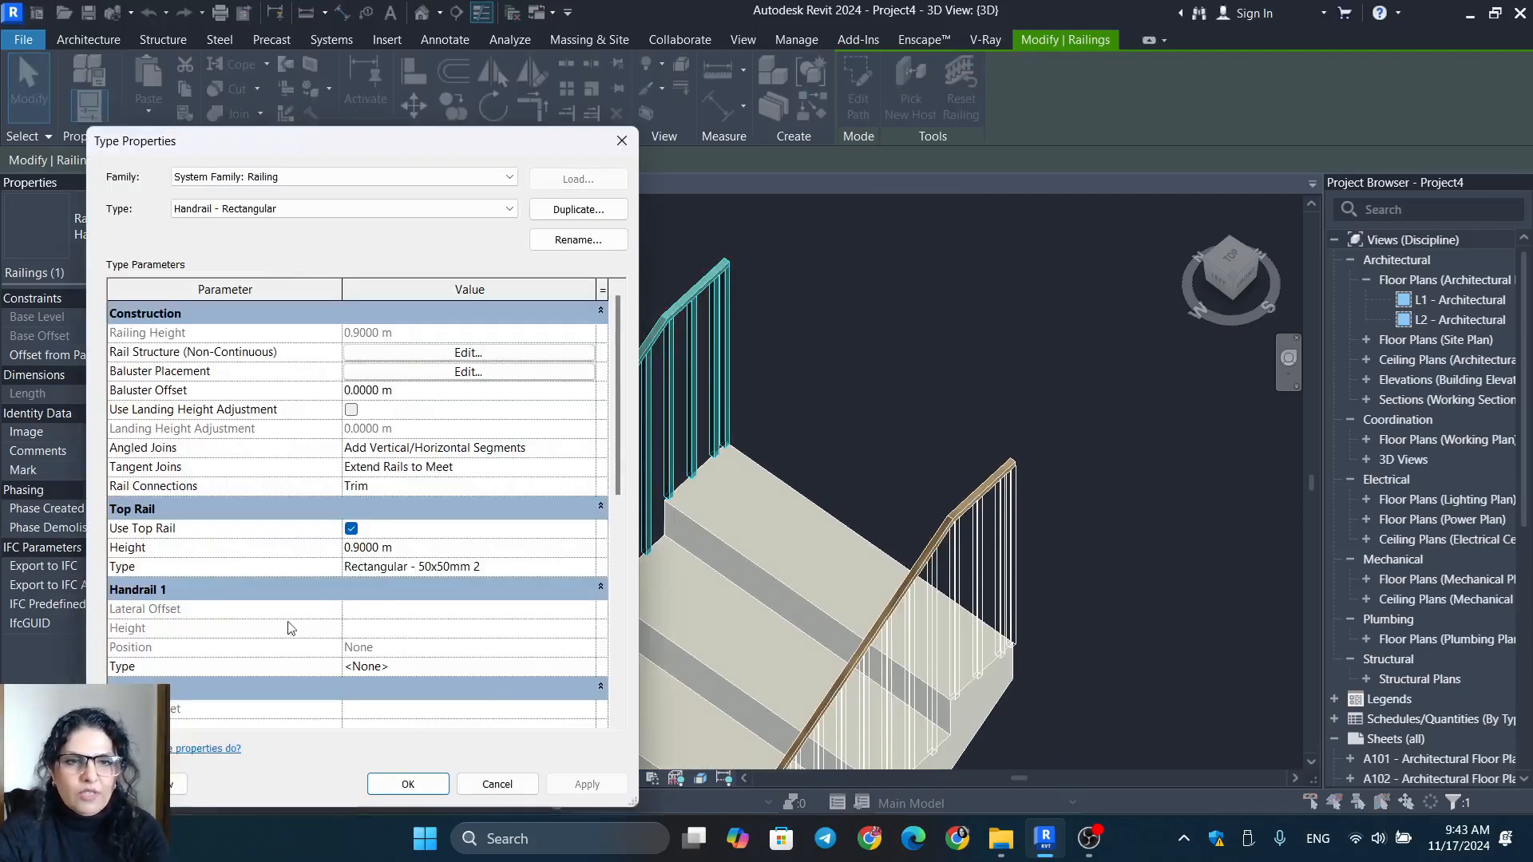
click(479, 567)
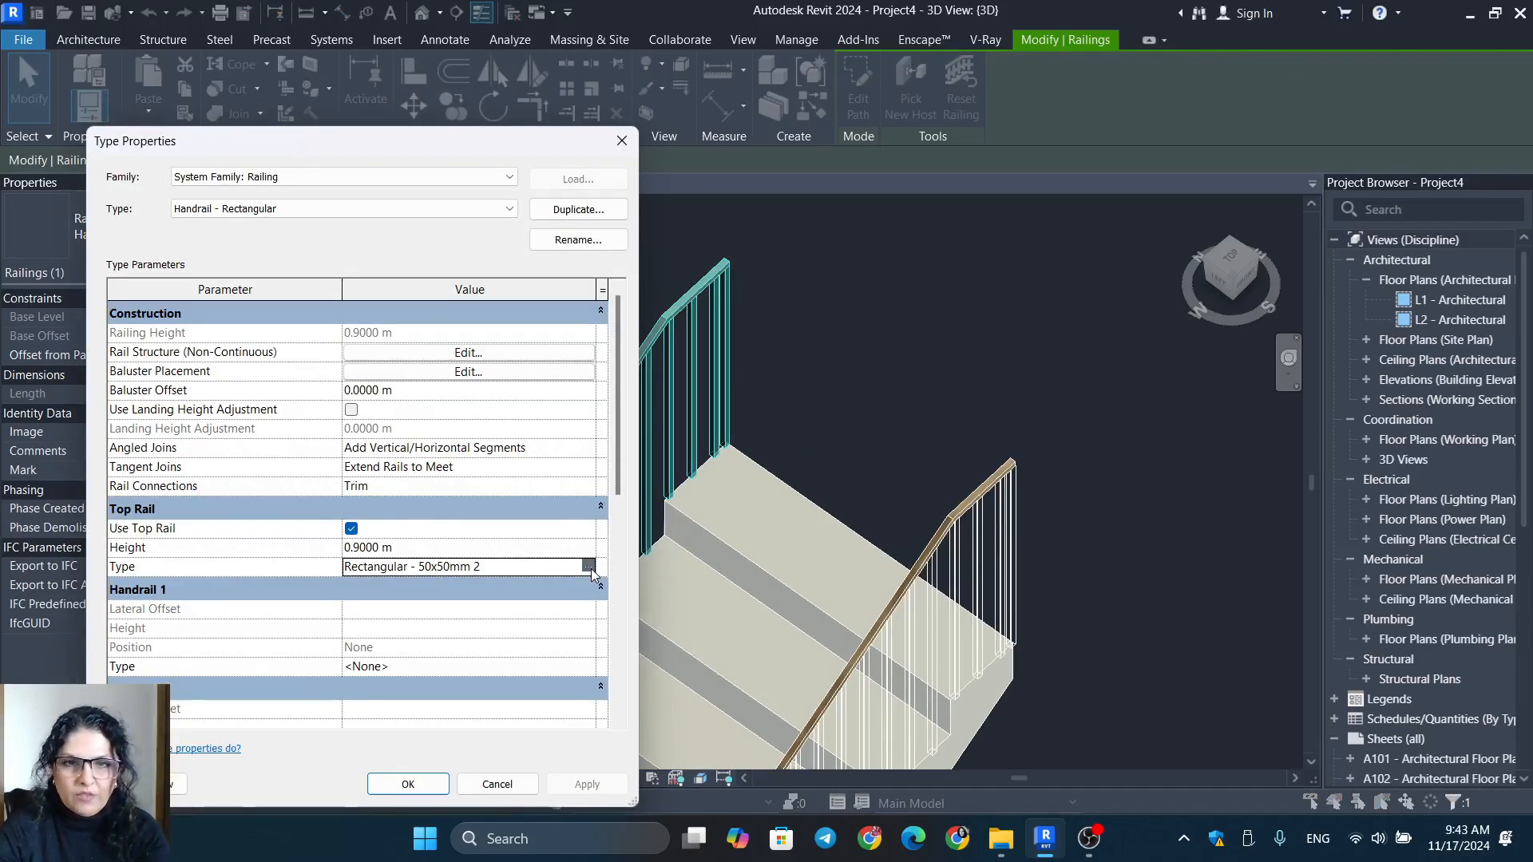
click(590, 567)
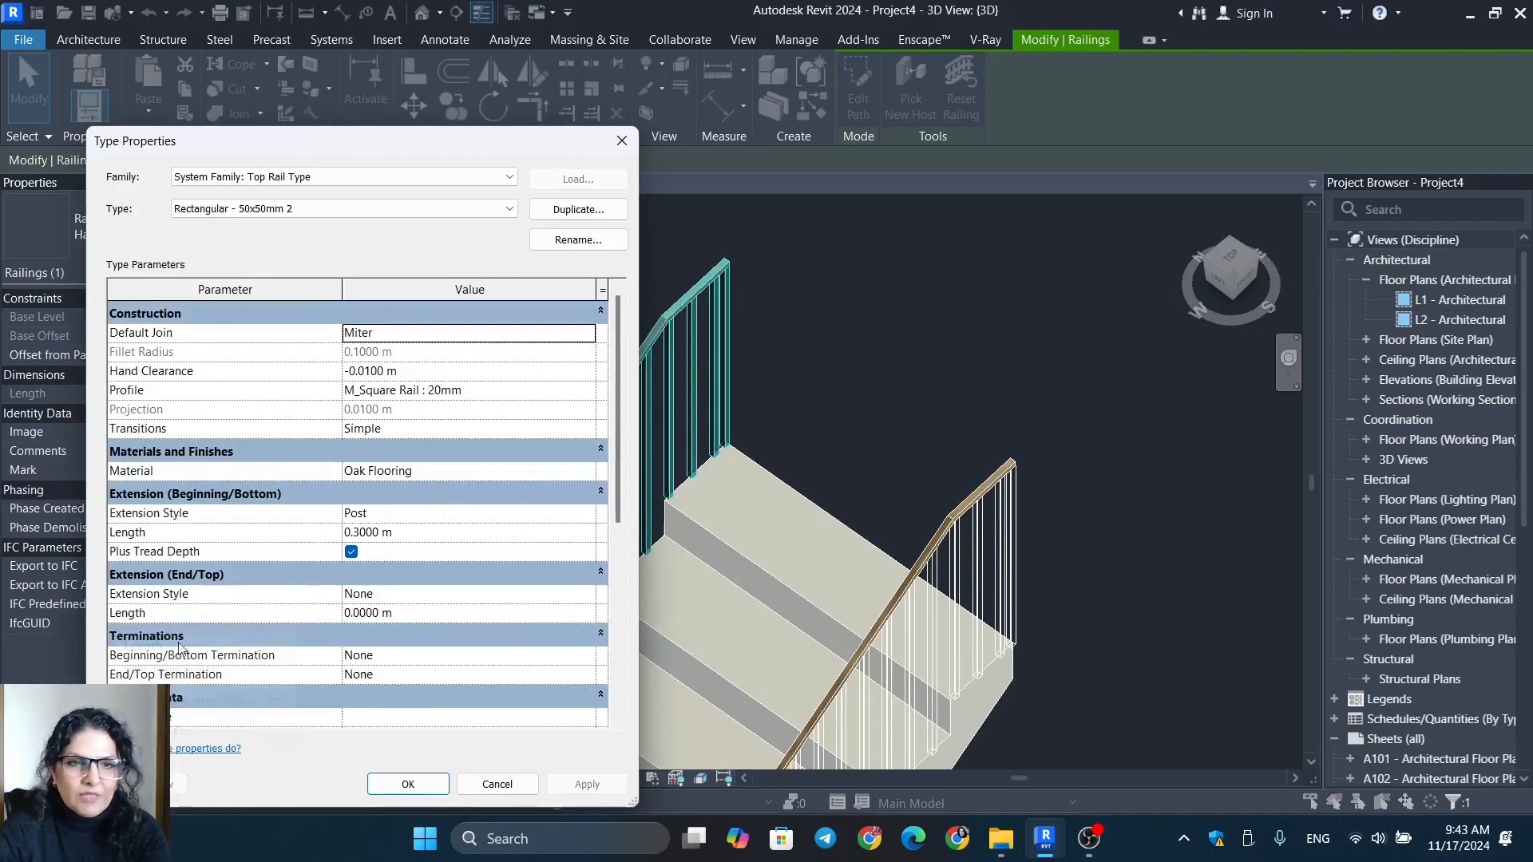
Set the top rail's End/Top Extension Style to Floor with a length of 0.3 m and apply it.
click(591, 594)
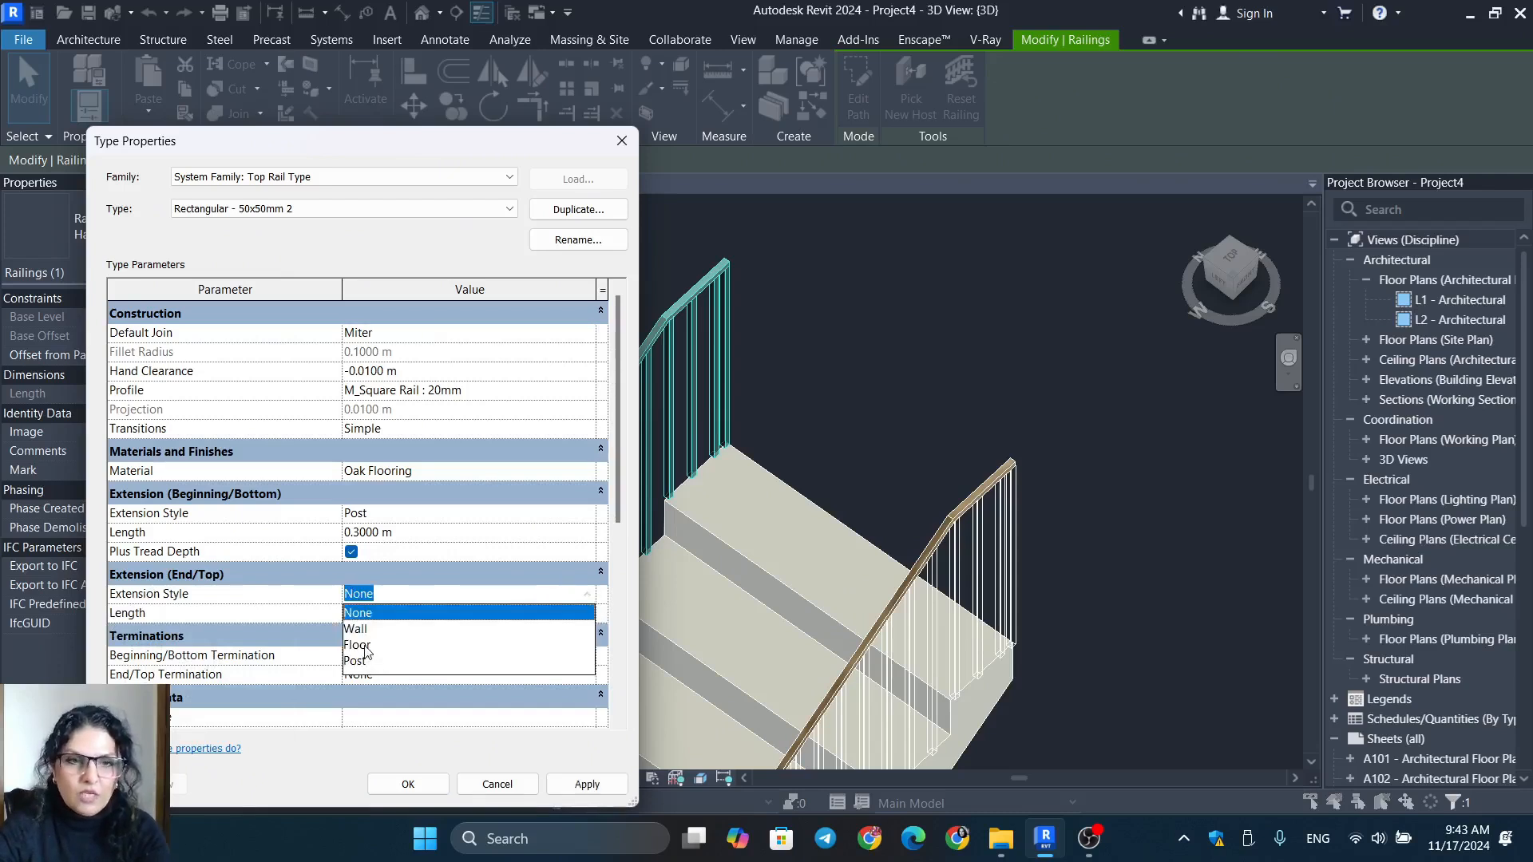
click(365, 647)
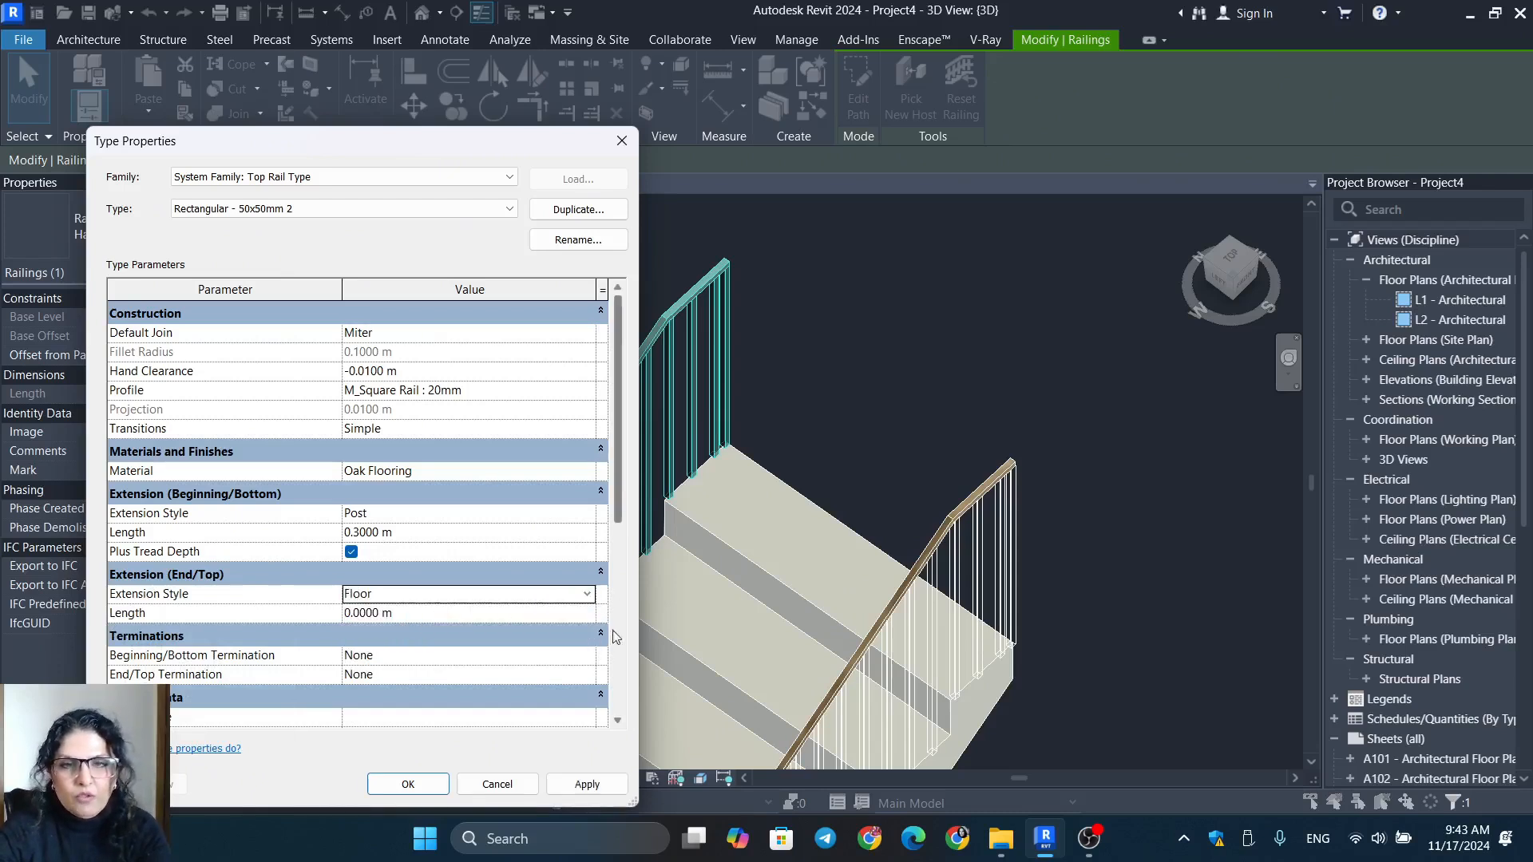
click(439, 620)
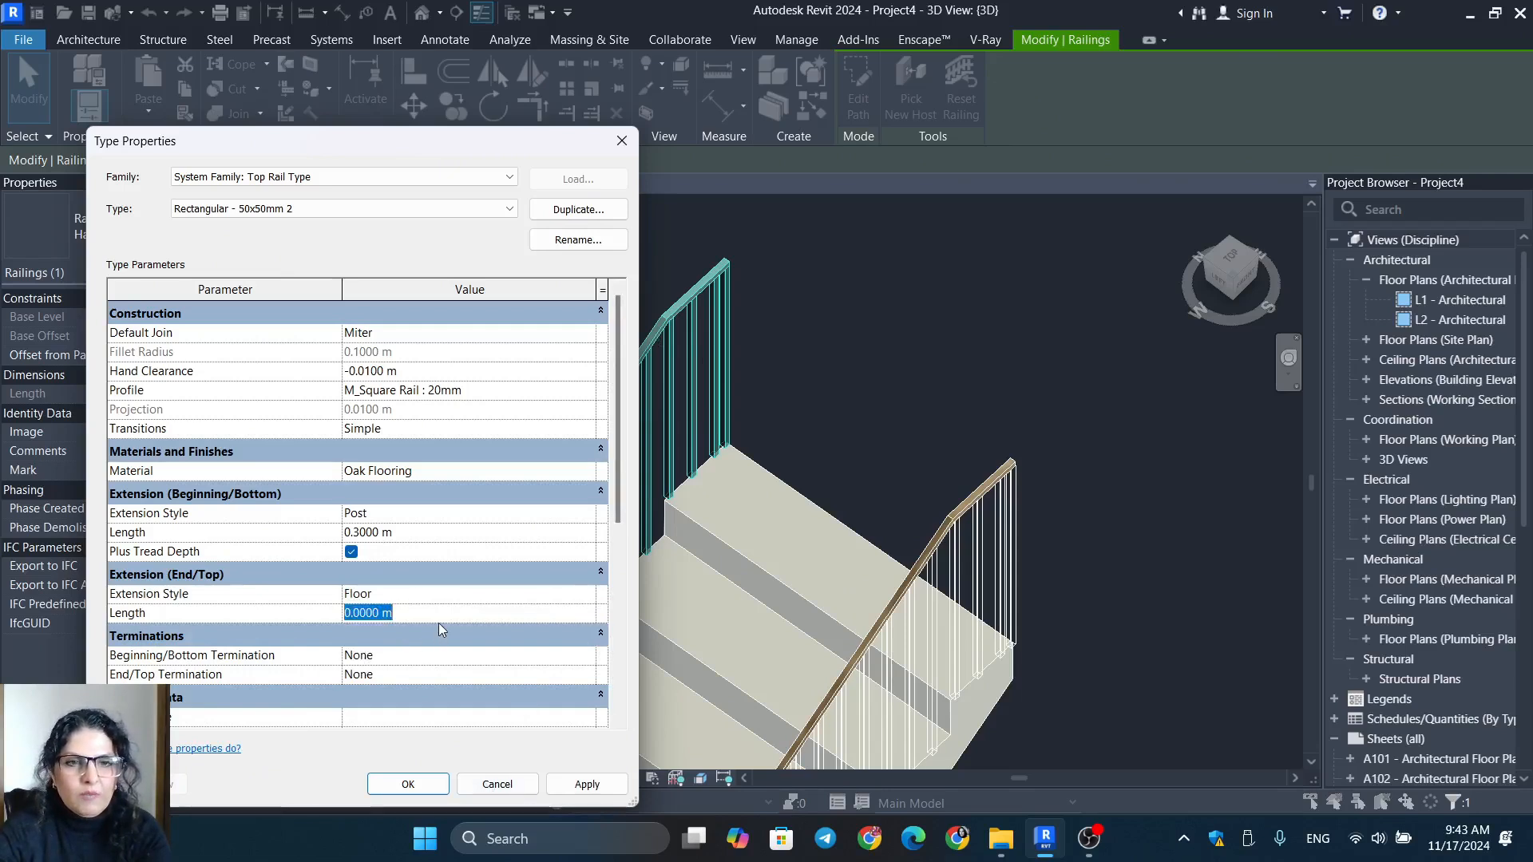
text(.3)
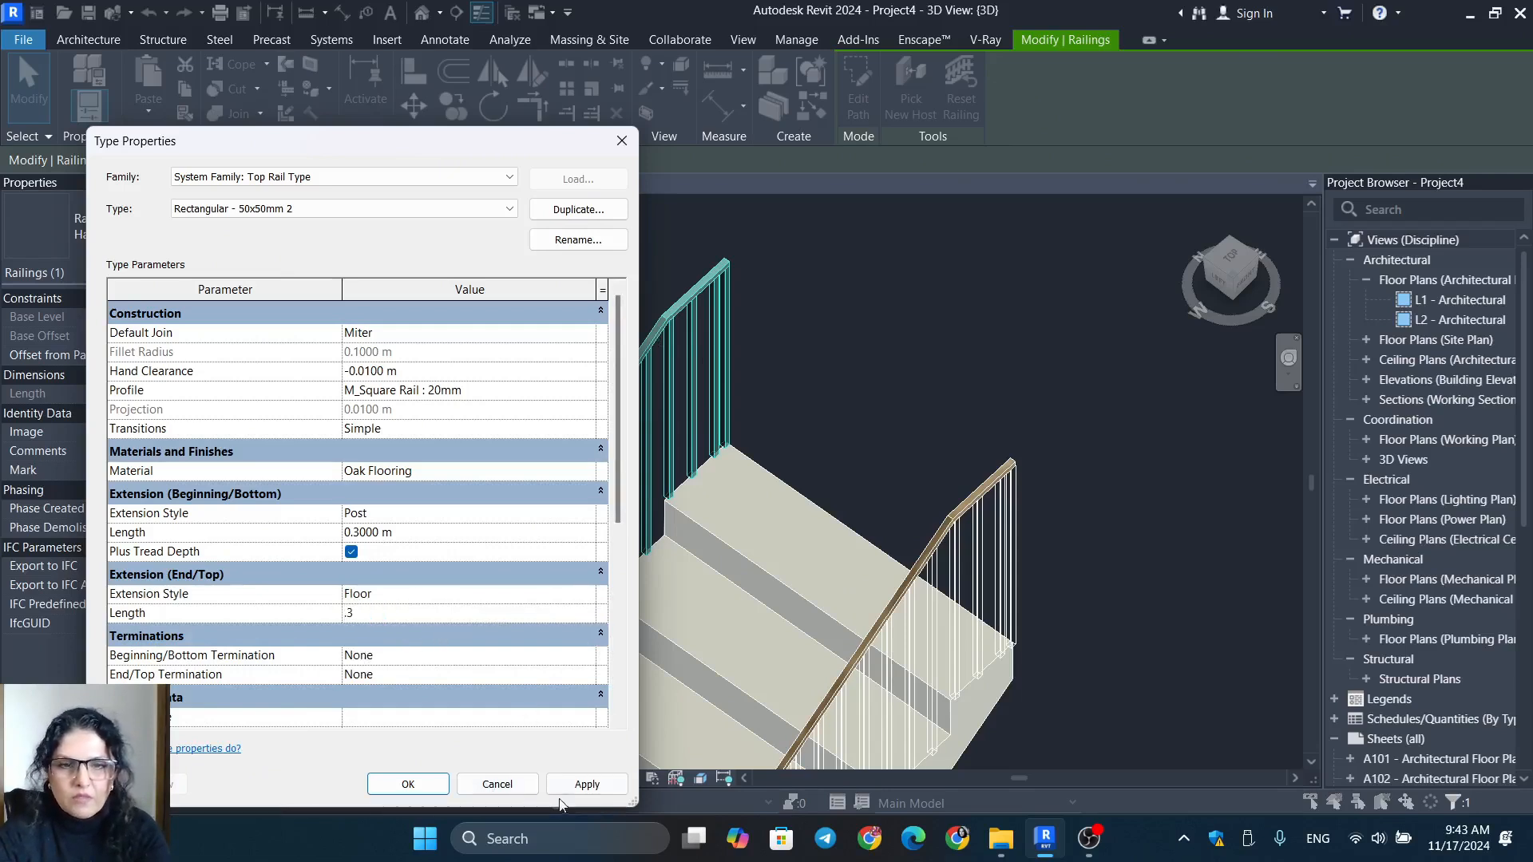
click(582, 791)
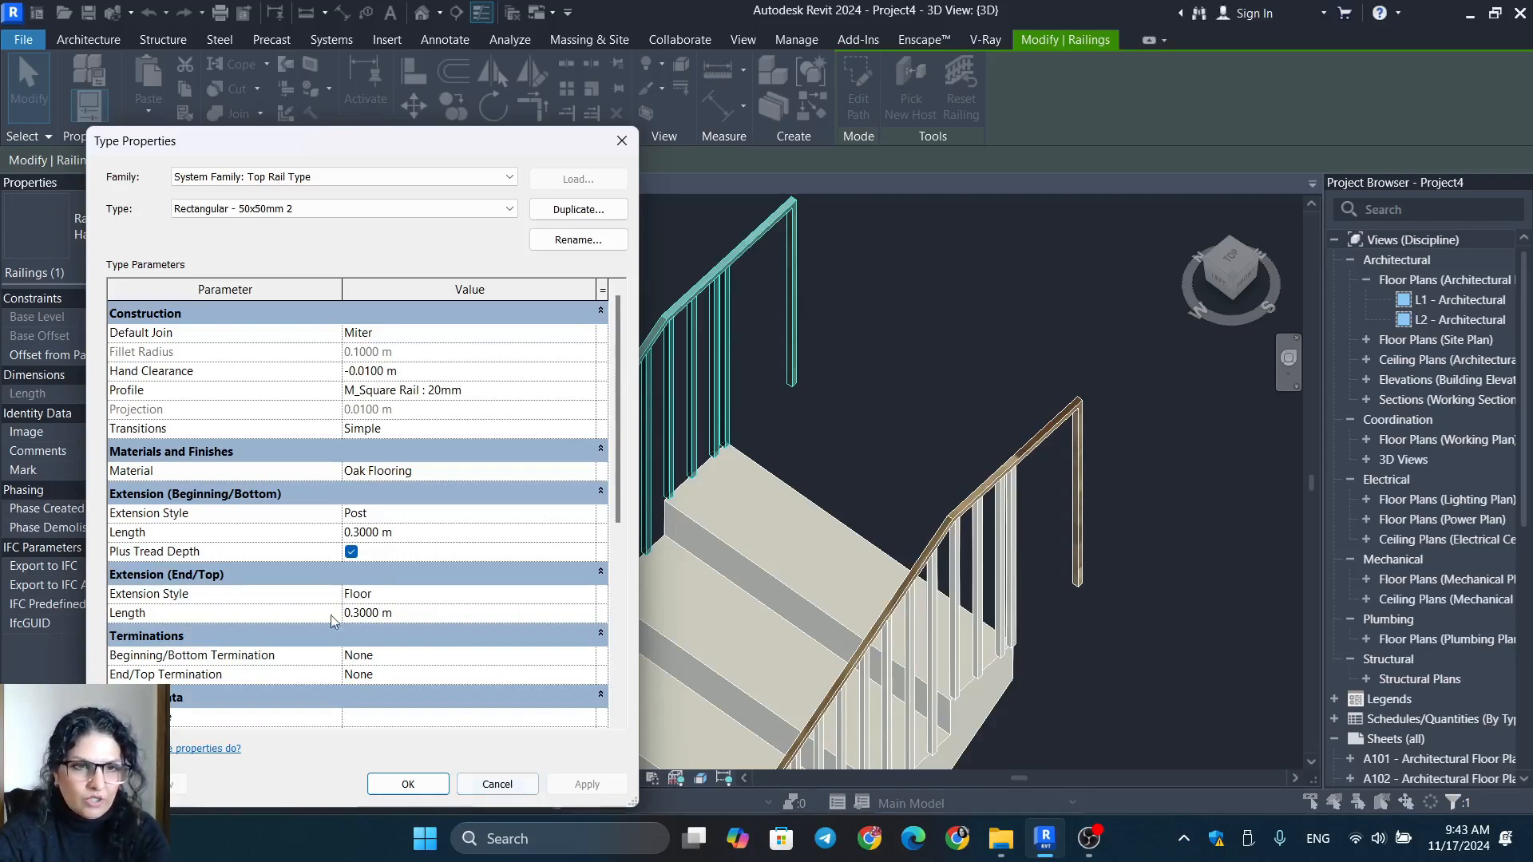
Set the top rail's End/Top Extension Style to Wall and apply the change.
scroll(284, 362, down, 1)
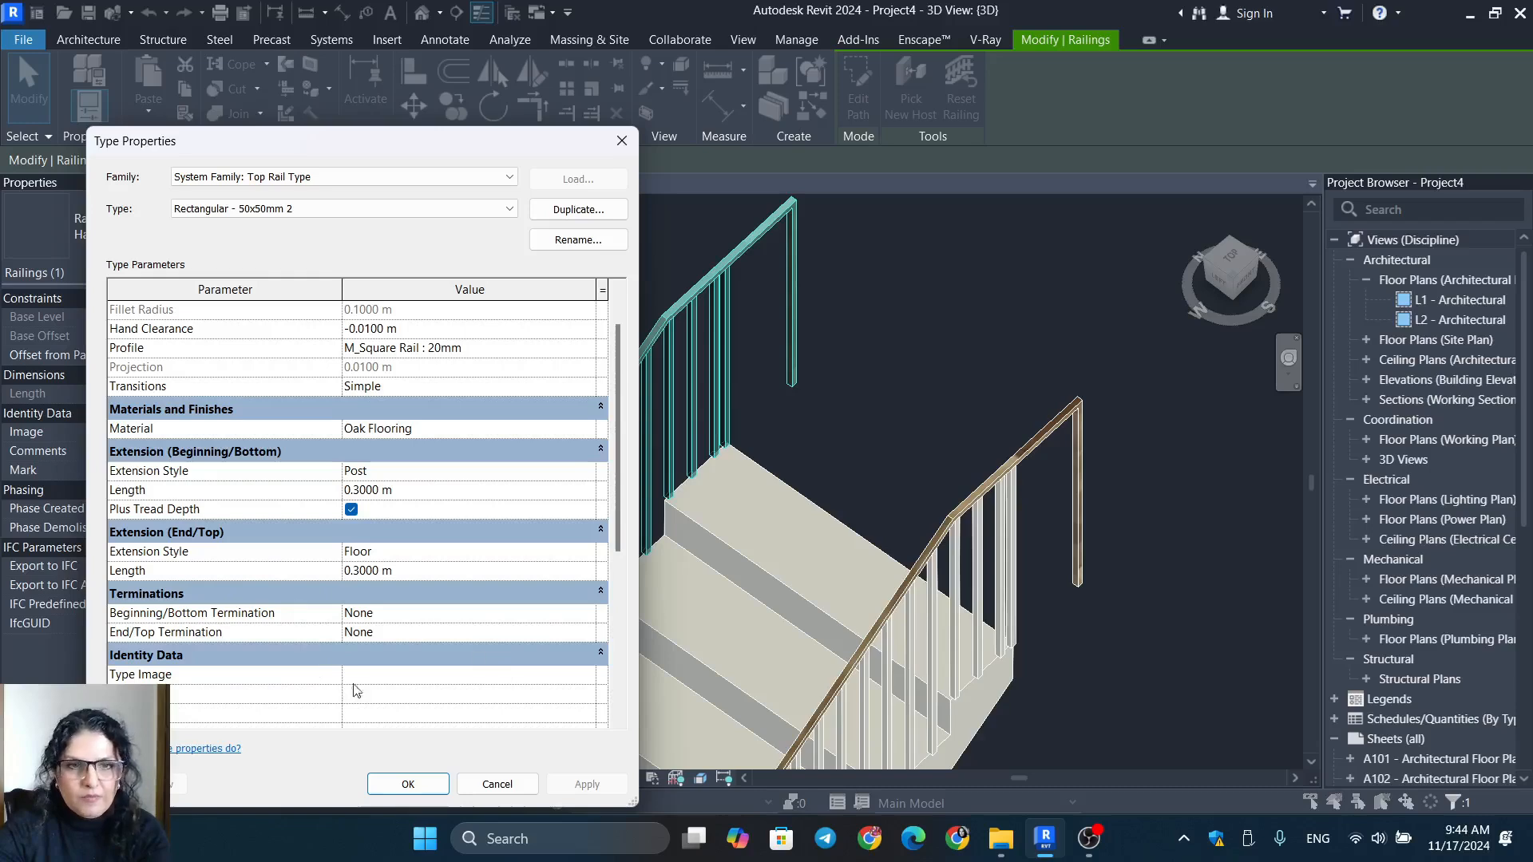
click(592, 556)
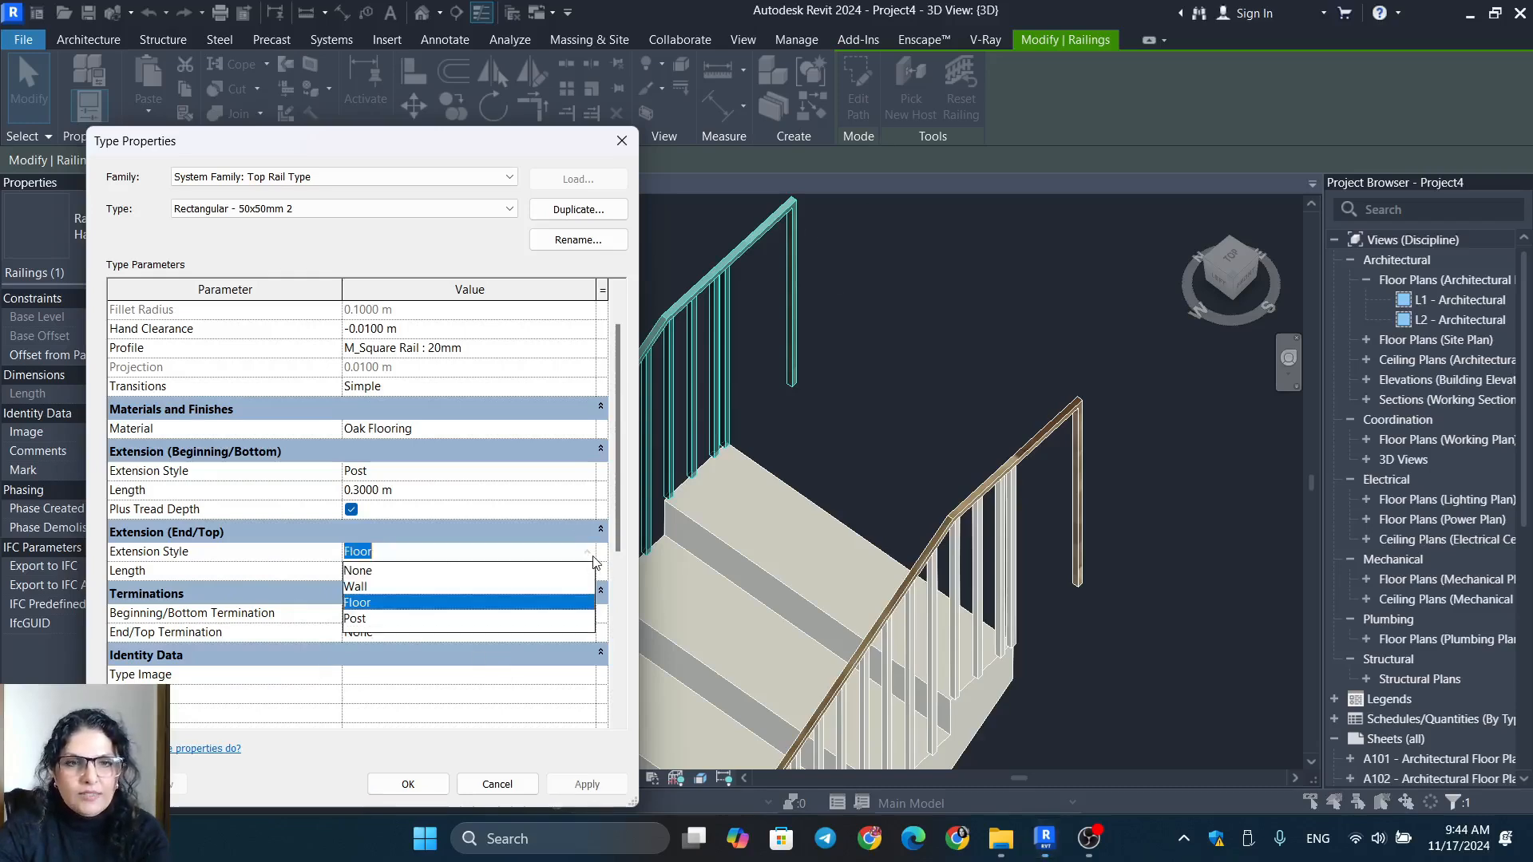
click(356, 586)
click(580, 786)
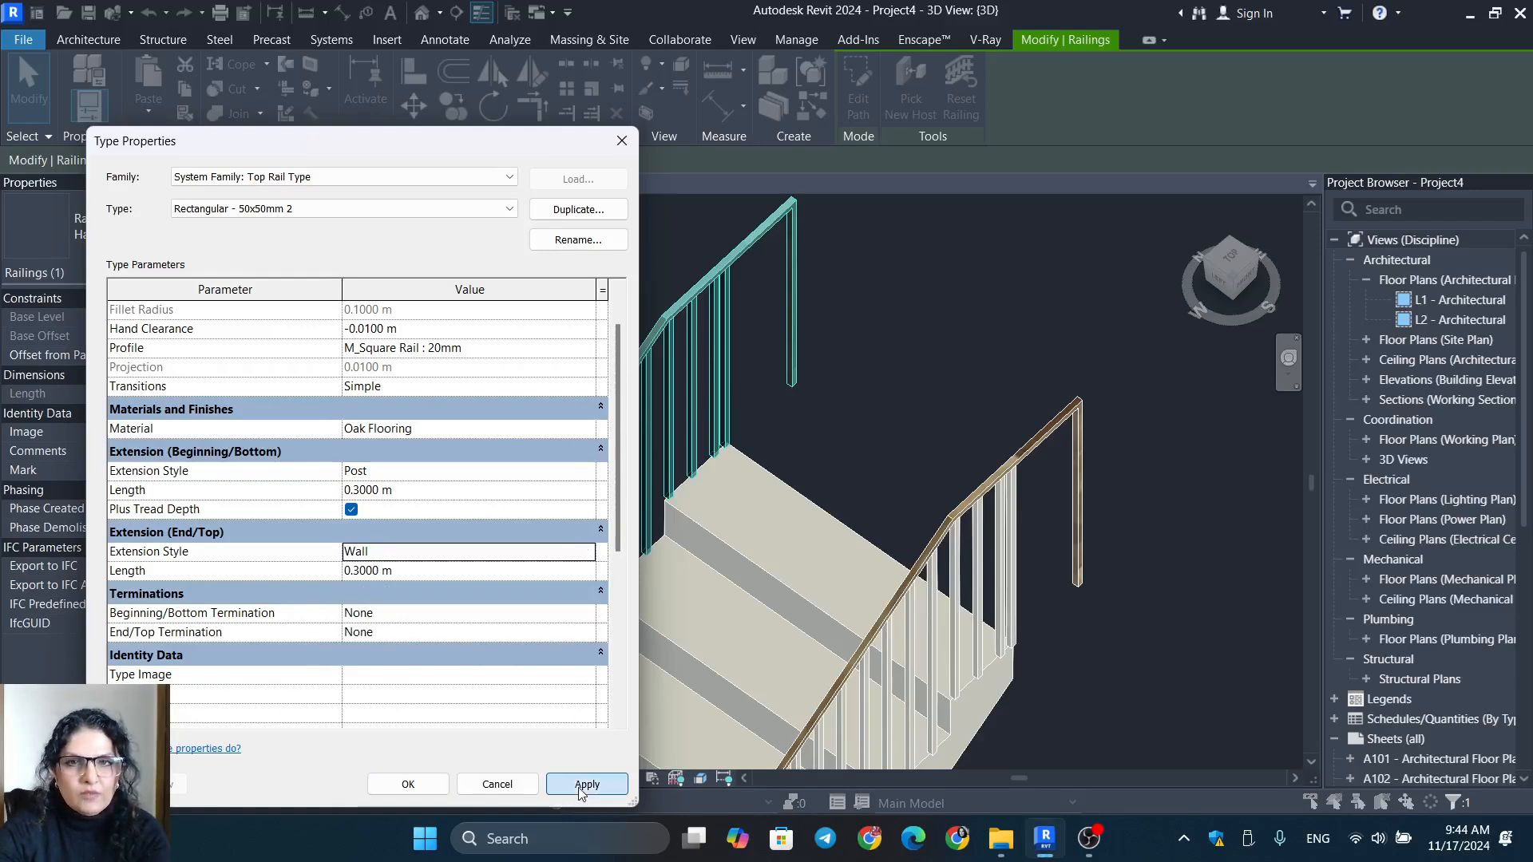
Reset the top rail's End/Top Extension Style to None with a length of 0 and apply it.
click(587, 555)
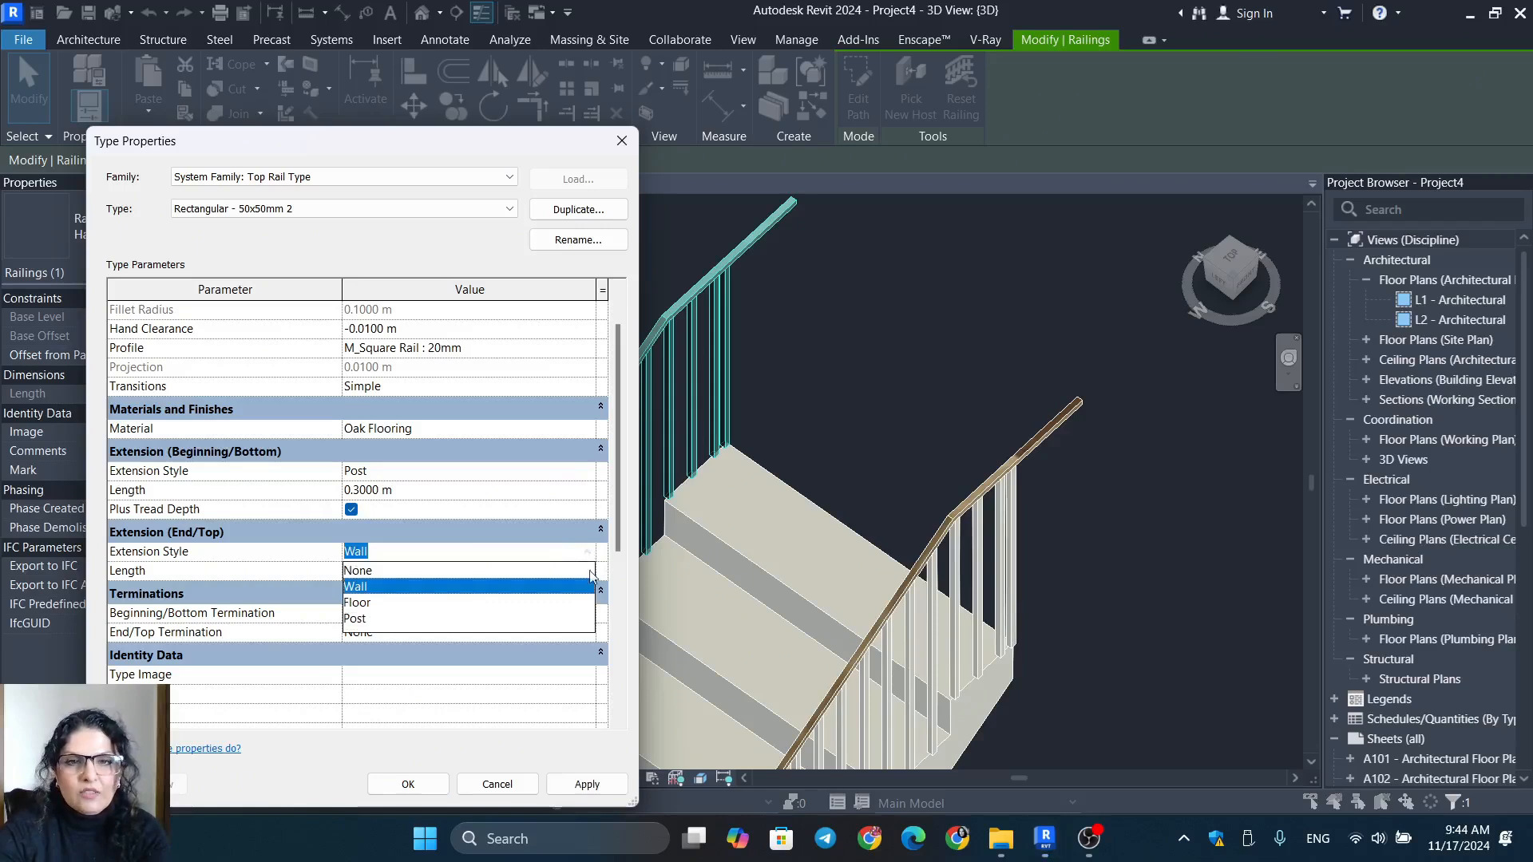
click(387, 570)
scroll(527, 595, up, 1)
click(527, 613)
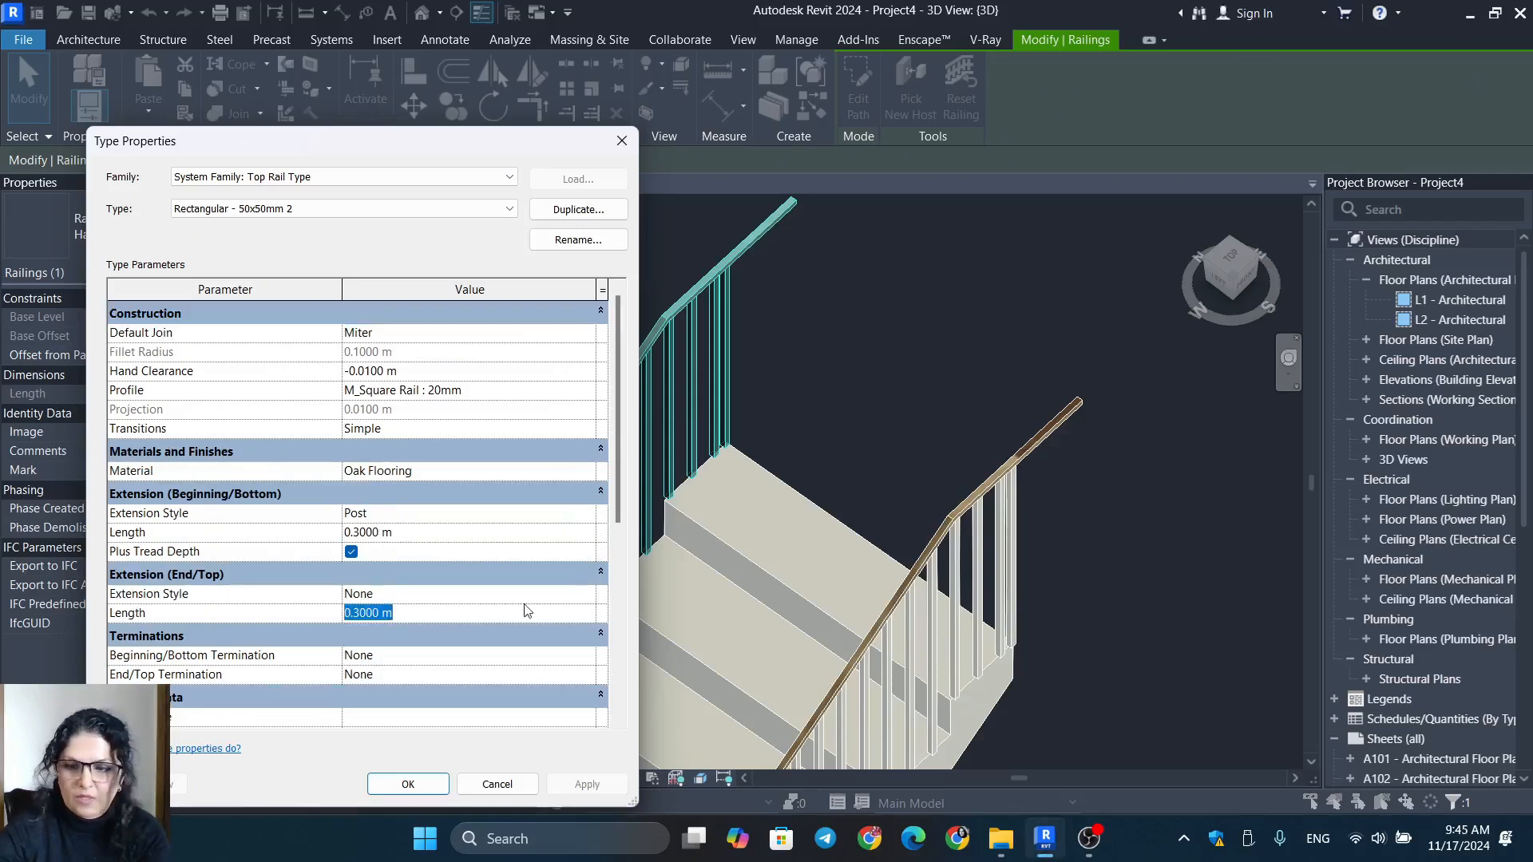
text(0)
click(612, 784)
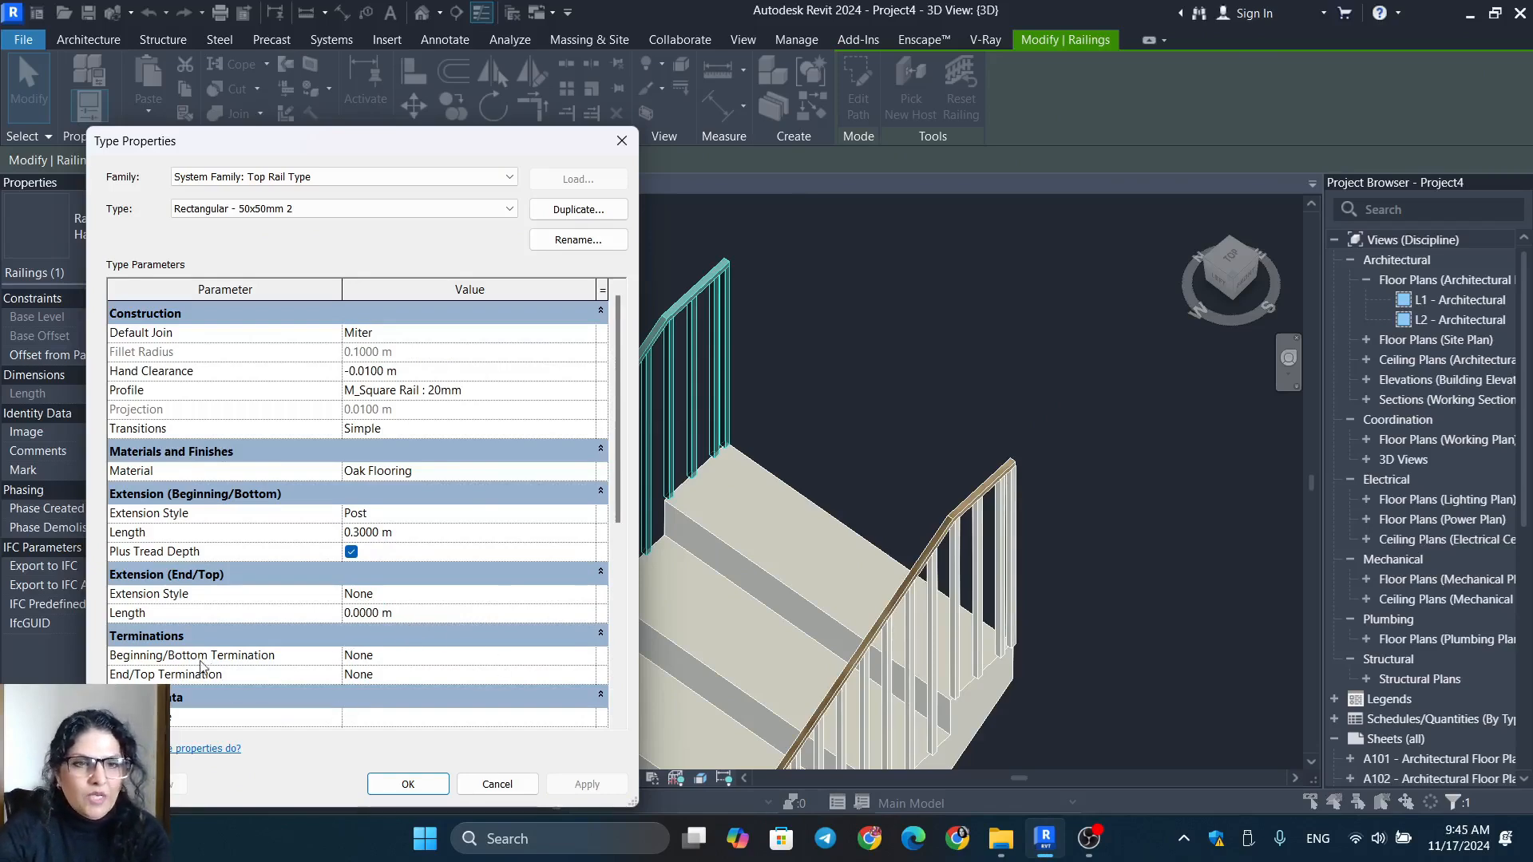
Set both the beginning/bottom and end/top terminations to M_Termination - Wood - Rectangular, apply them, and close the type properties.
click(591, 655)
click(591, 656)
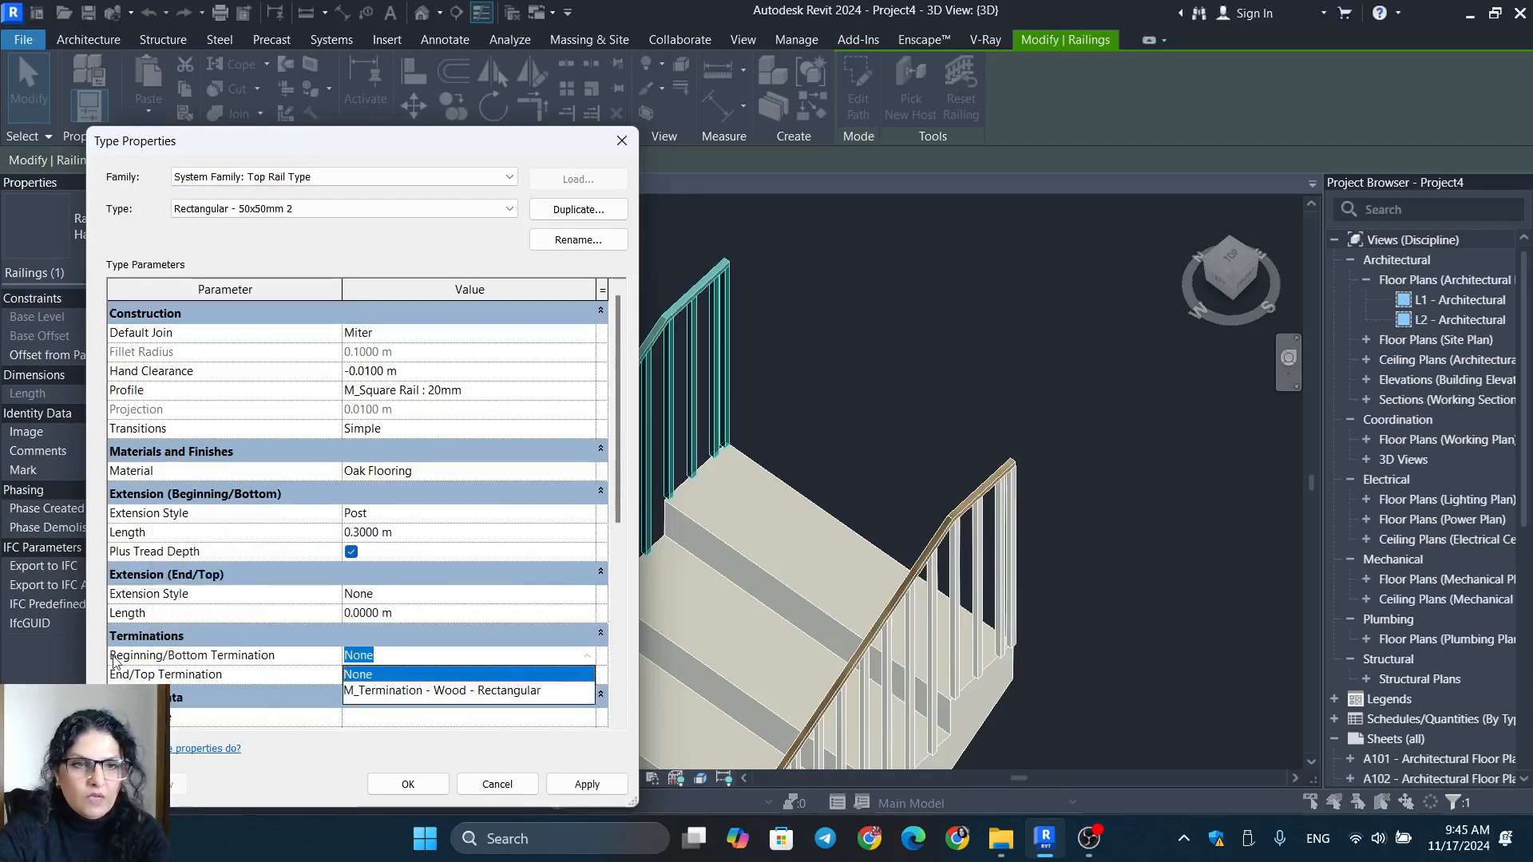
click(452, 690)
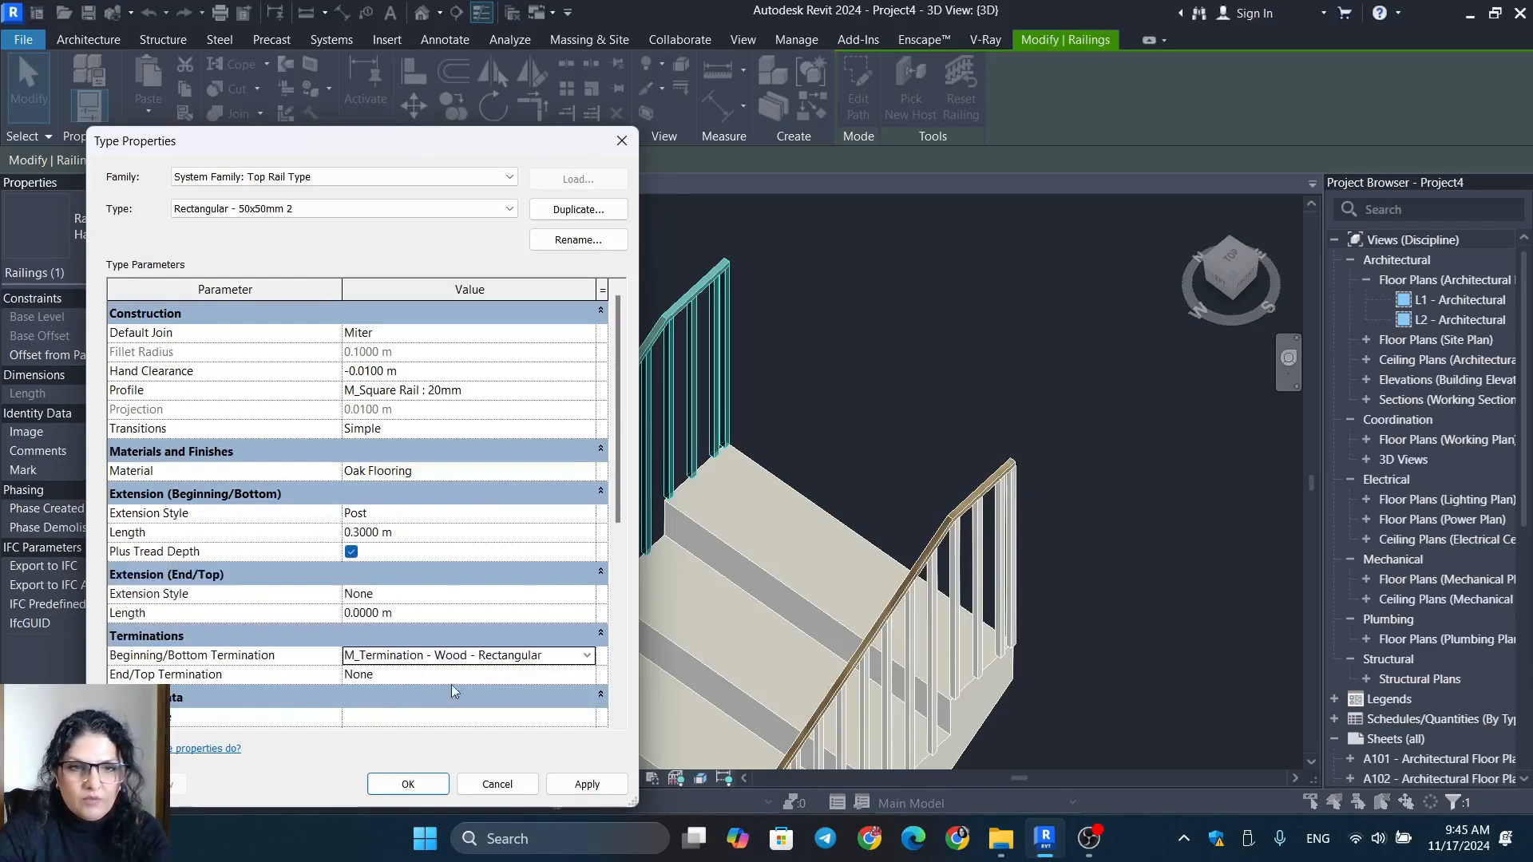
click(587, 675)
click(389, 710)
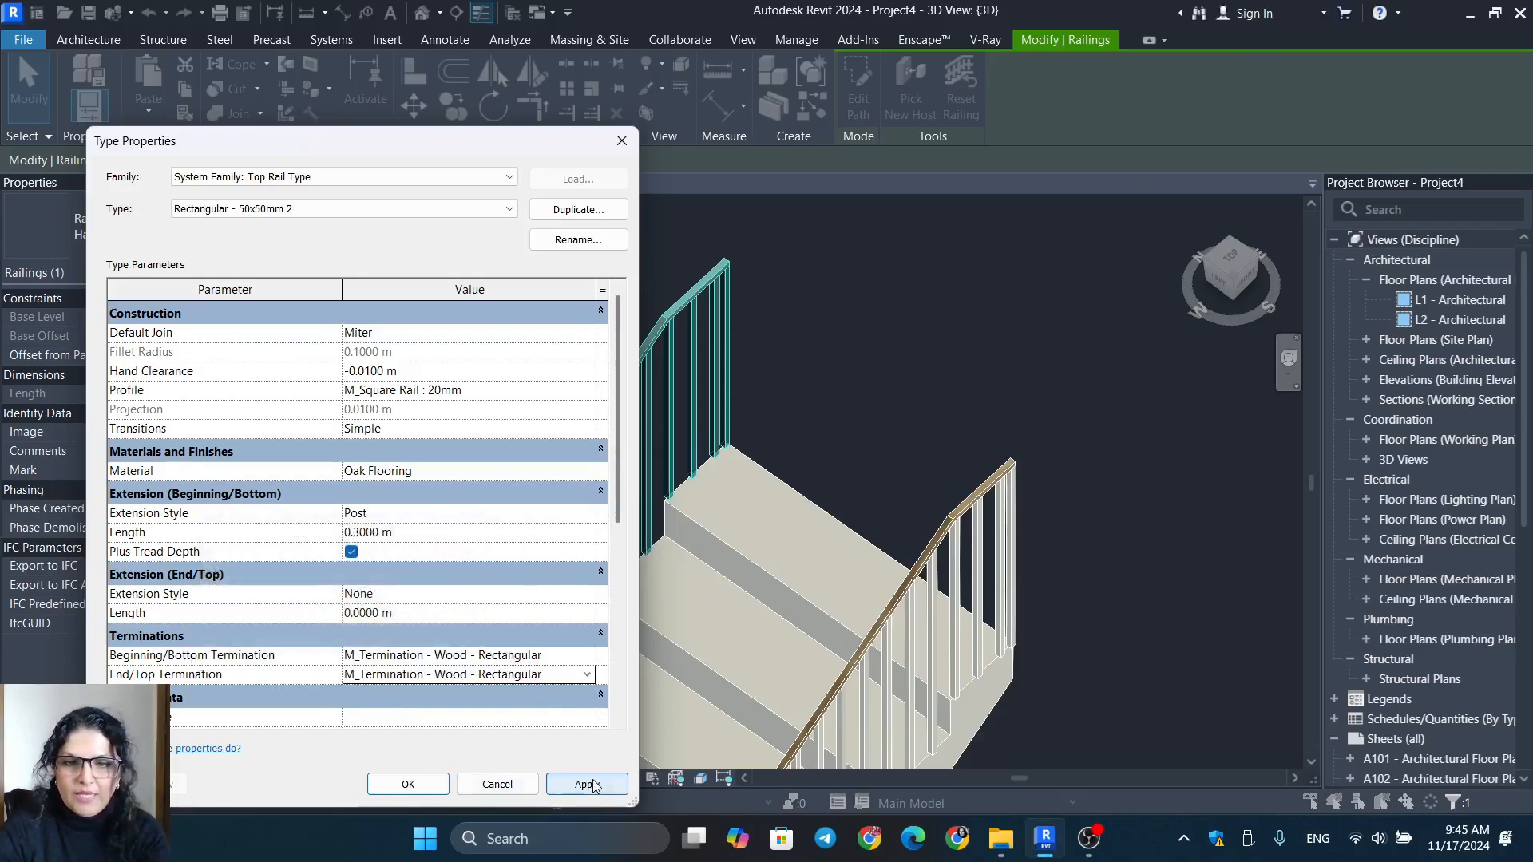
click(408, 784)
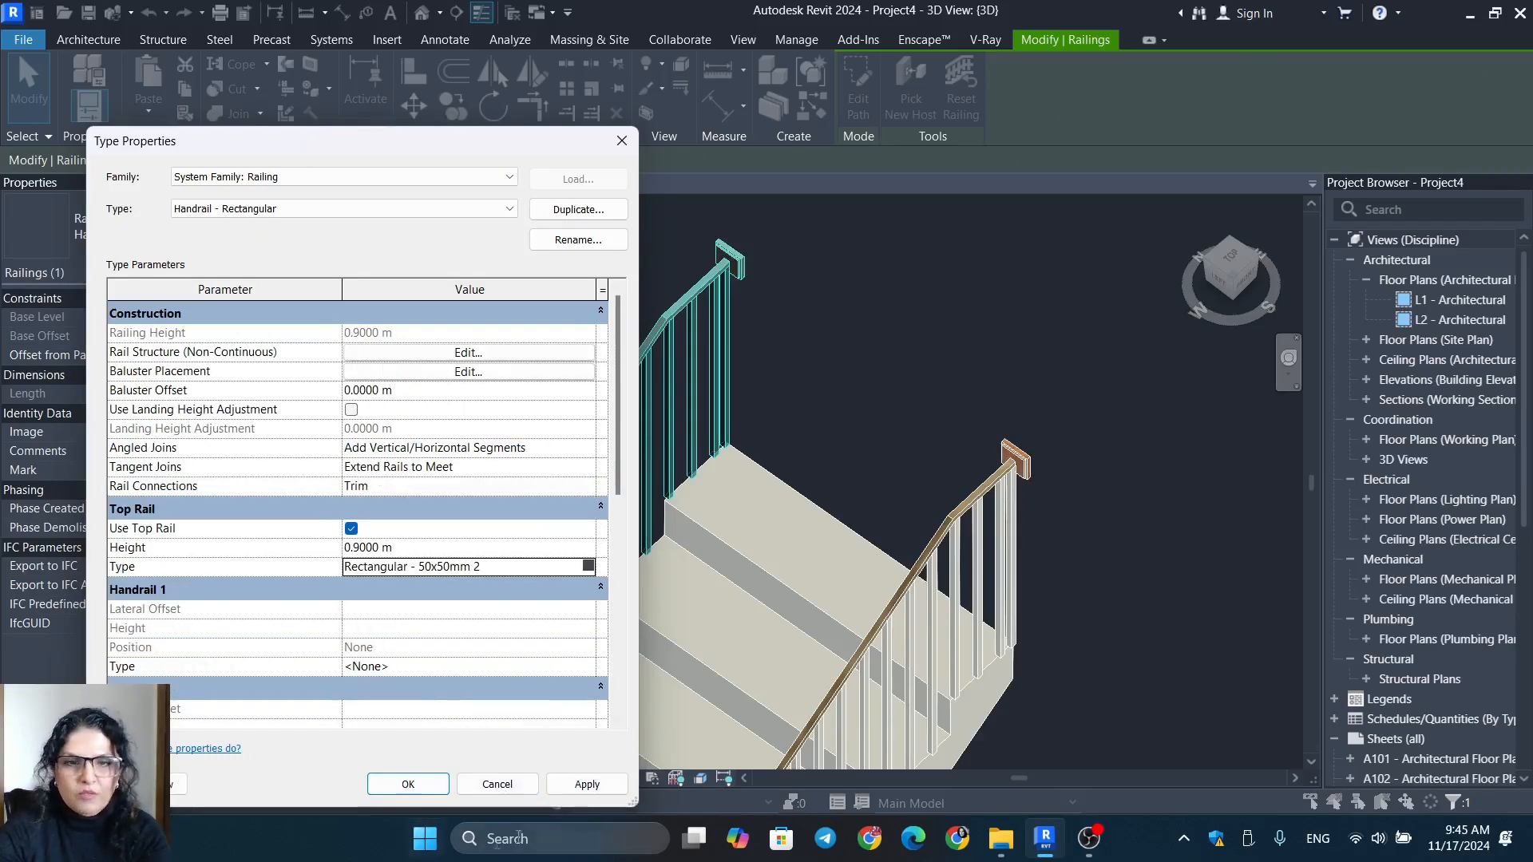
click(587, 784)
click(412, 793)
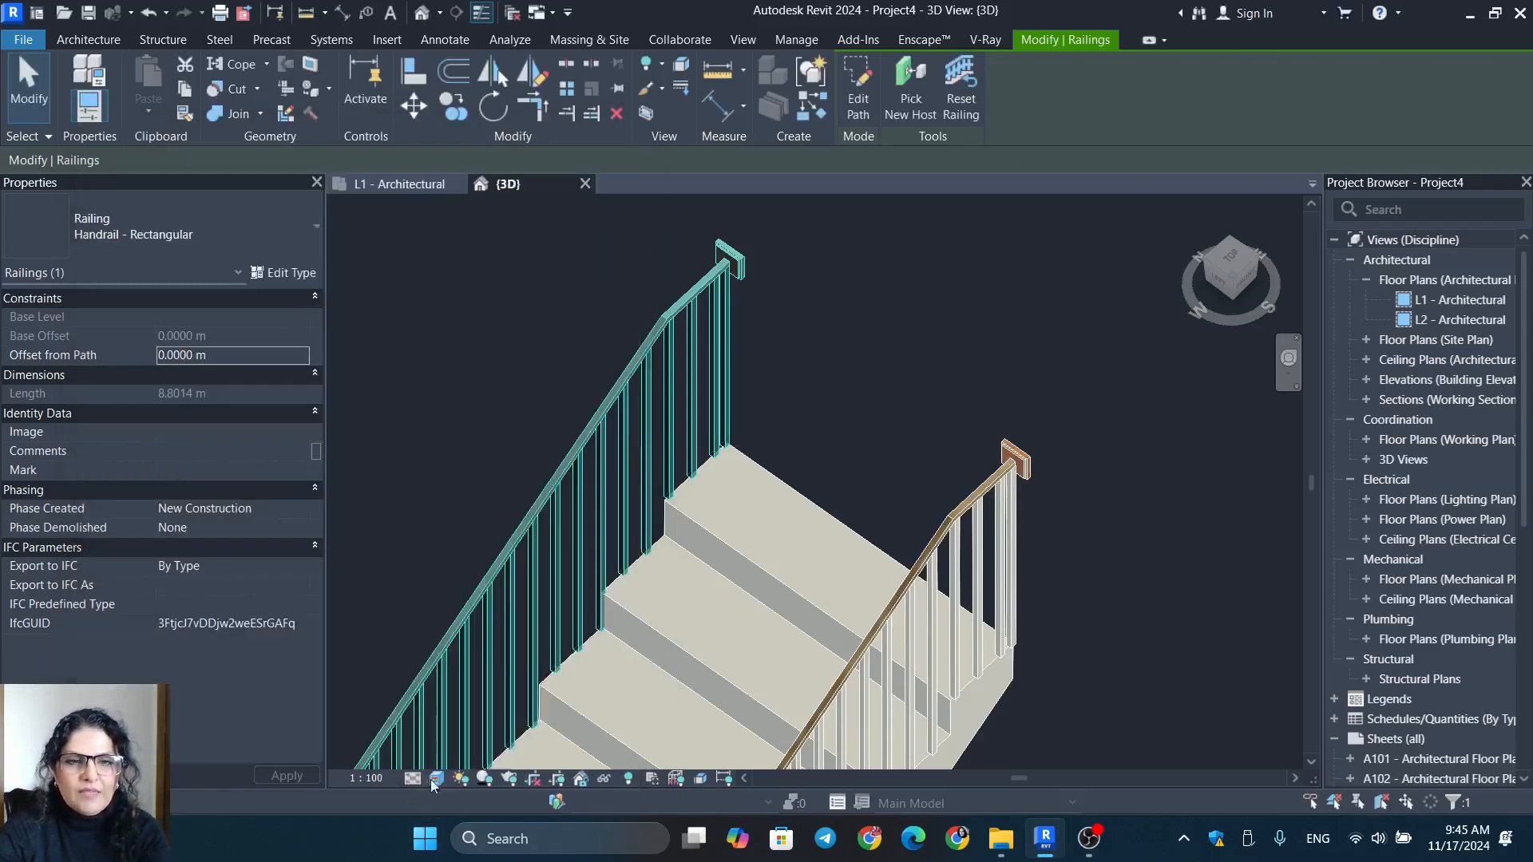
Examine the wood terminations on the top rails at the upper end and at the foot of the stair.
shift+middle_drag(741, 236, 857, 585)
click(984, 629)
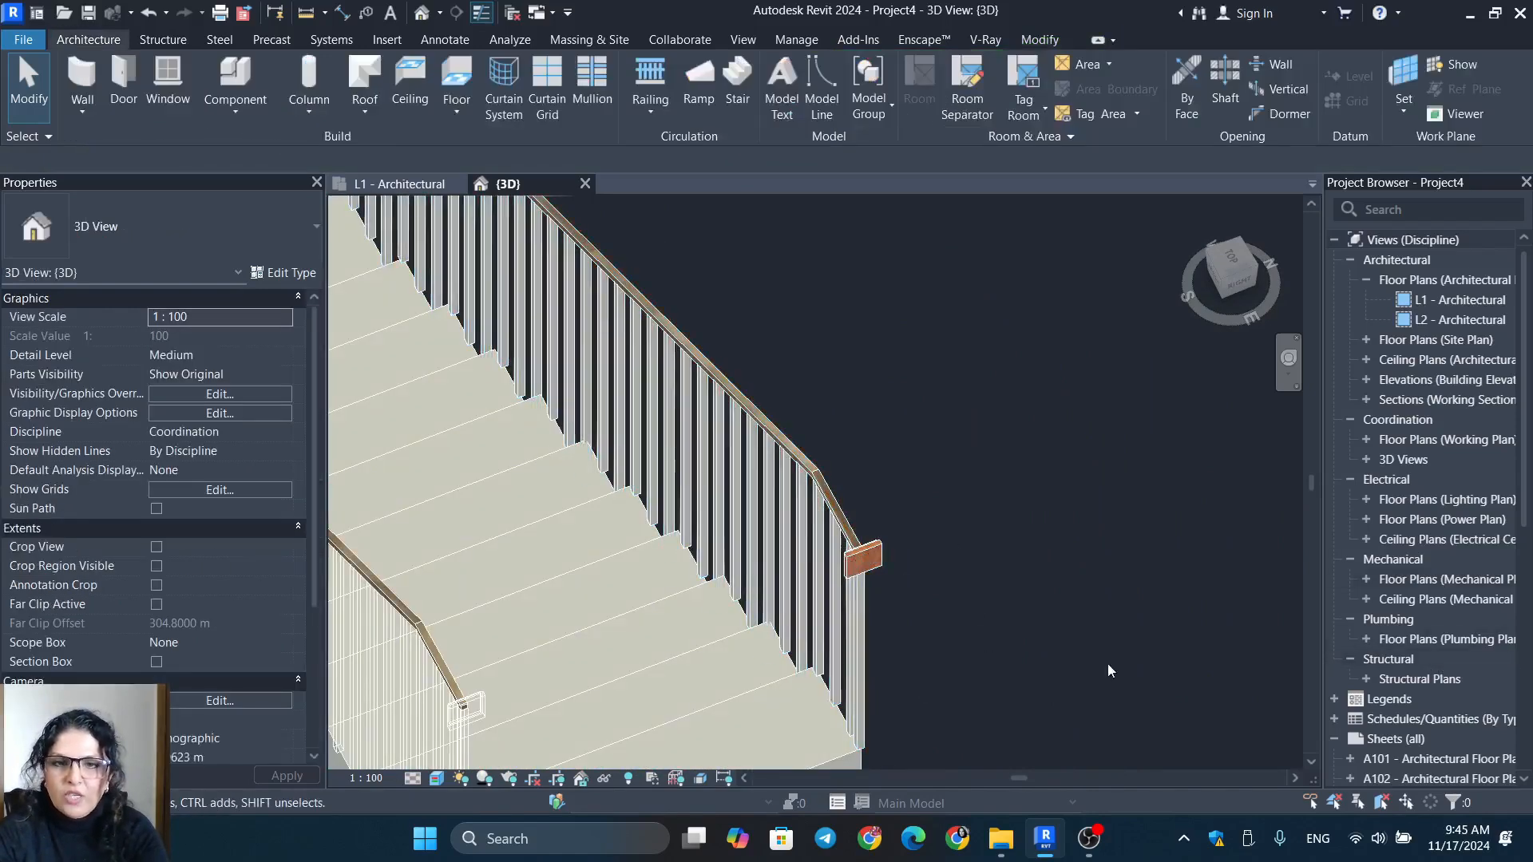
shift+middle_drag(1108, 664, 647, 504)
scroll(647, 504, down, 5)
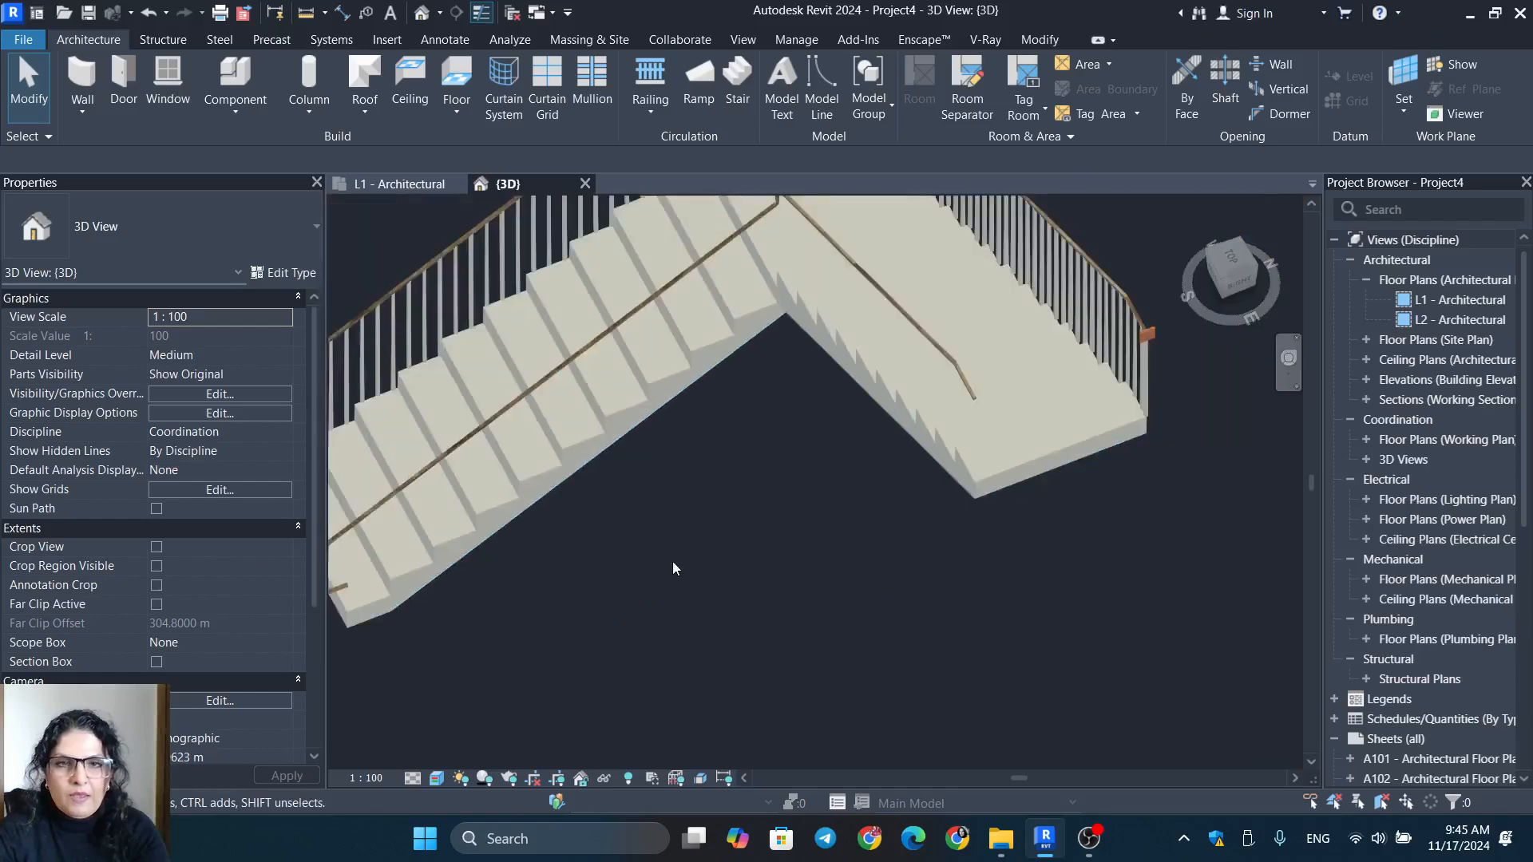
shift+middle_drag(883, 519, 548, 633)
scroll(549, 582, up, 5)
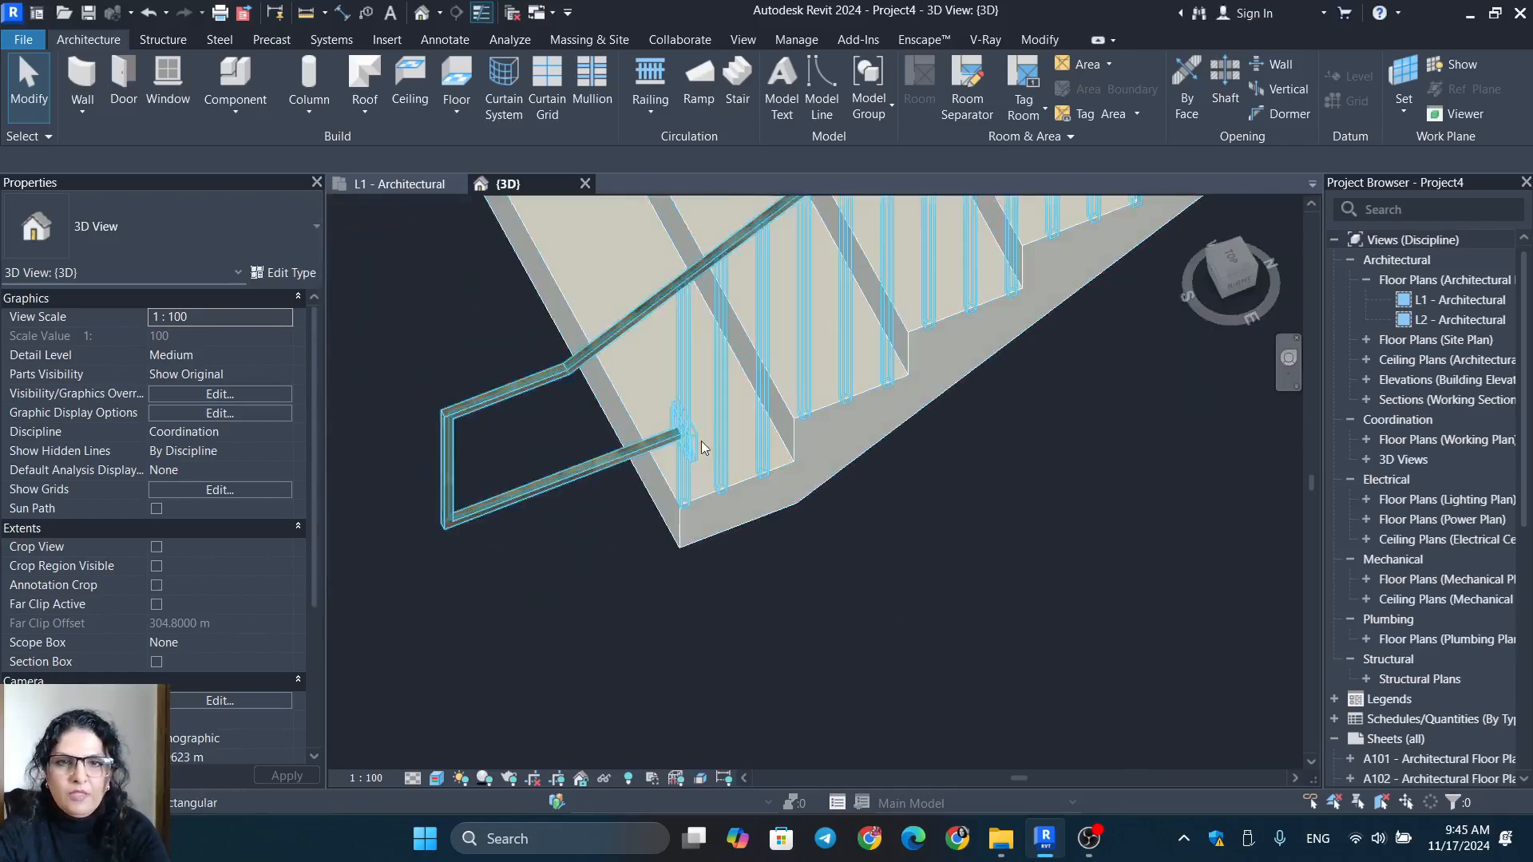
scroll(695, 441, down, 3)
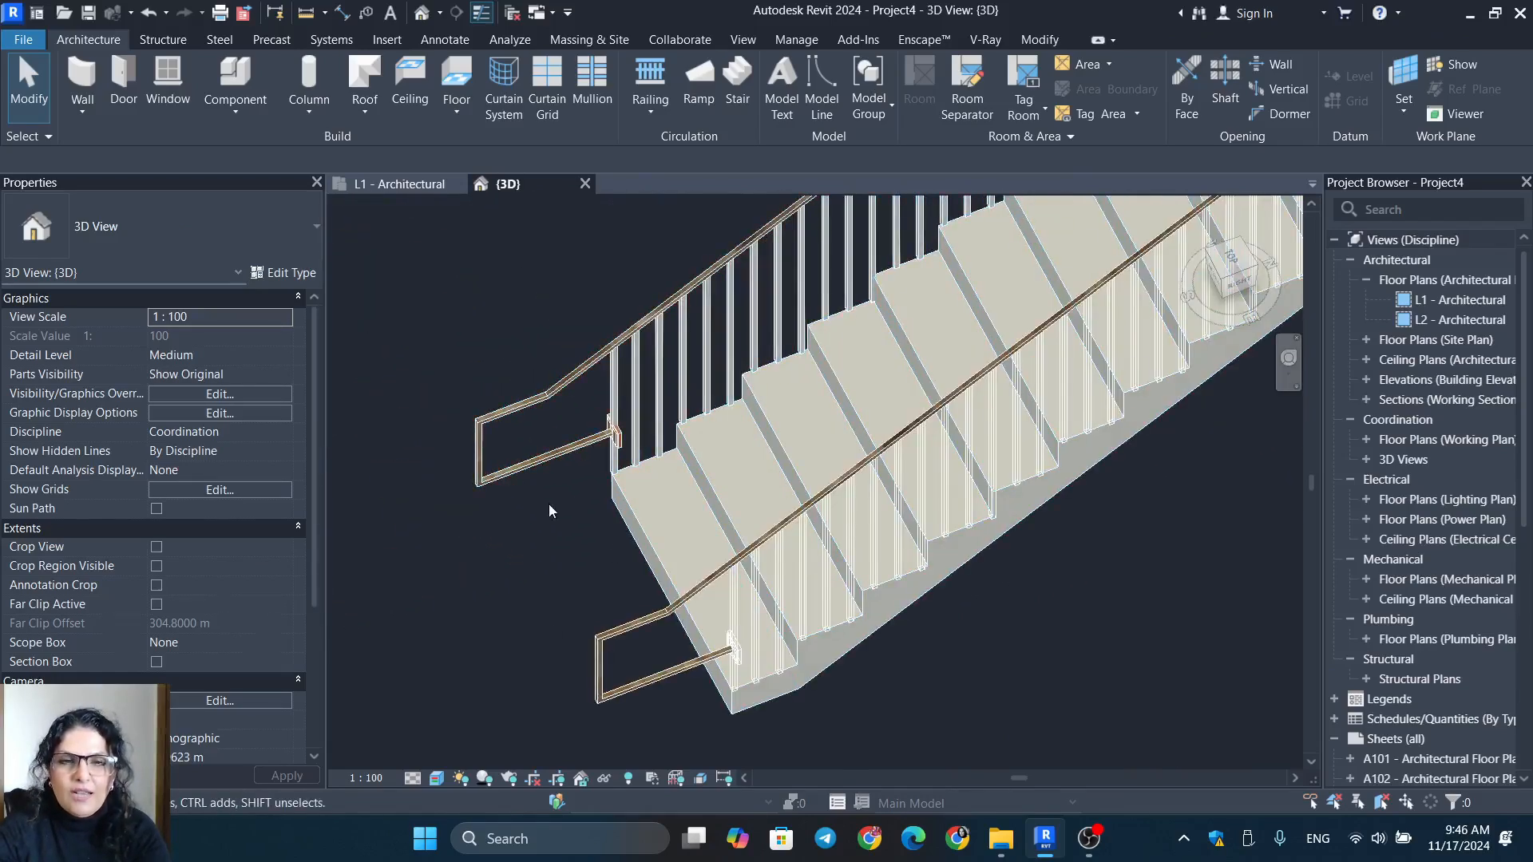
scroll(615, 436, up, 5)
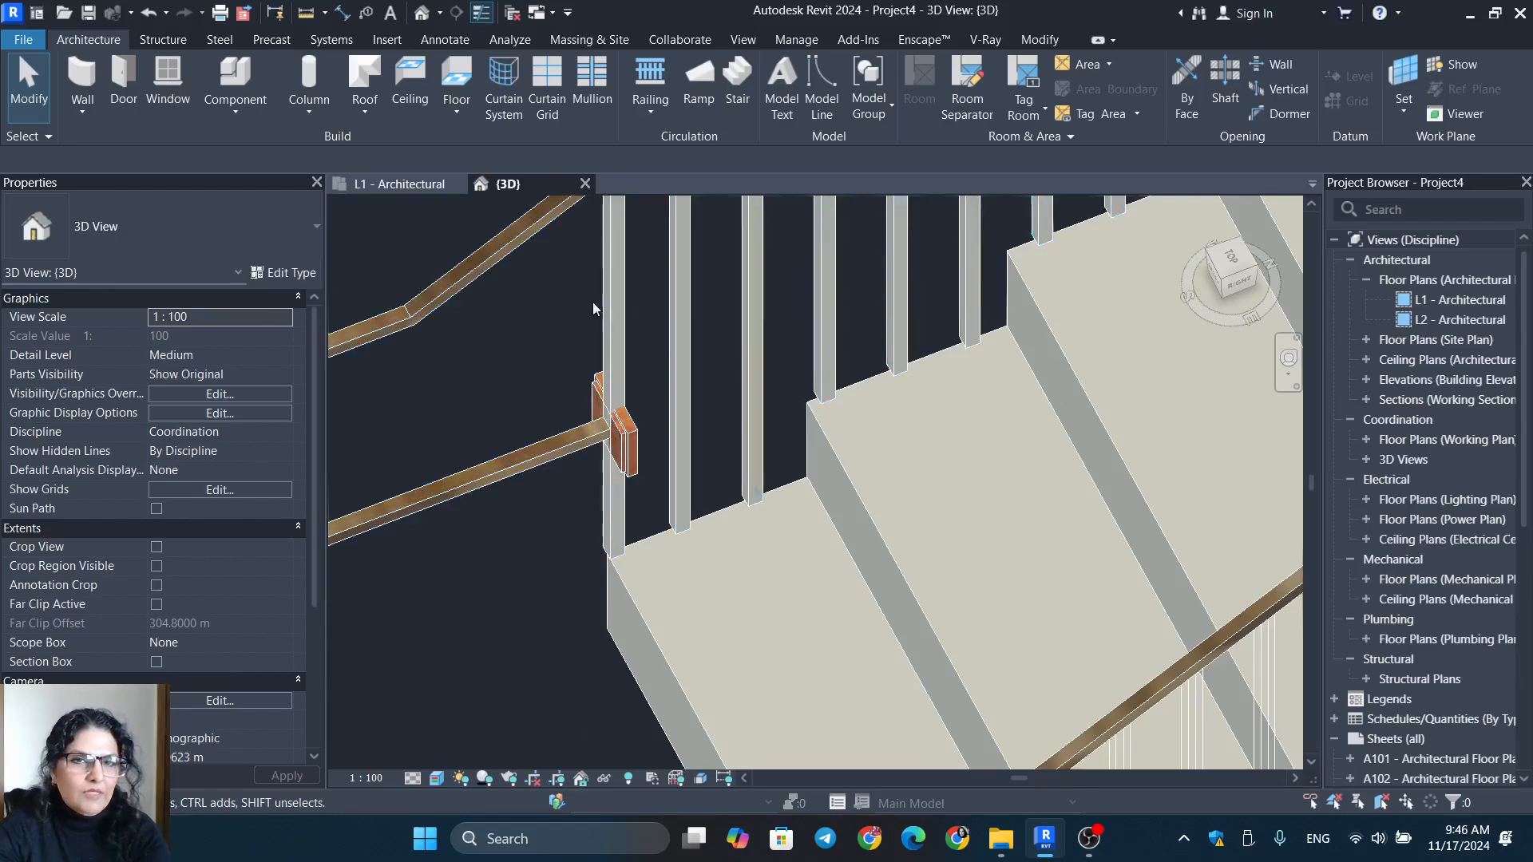
Select the railing with the exposed termination at the foot of the stair and open its top rail type for editing.
click(619, 312)
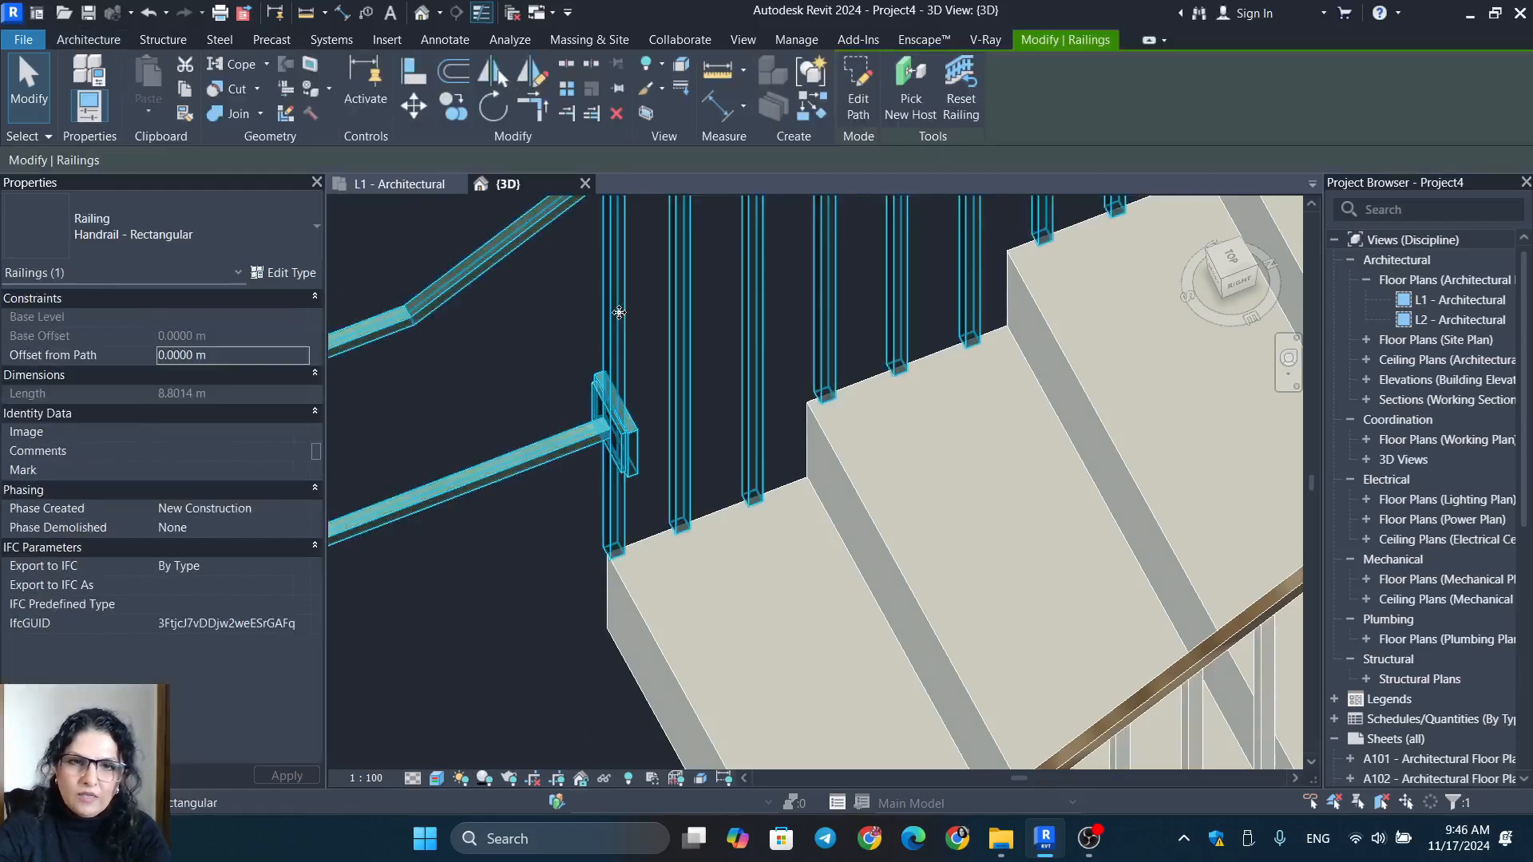
click(277, 273)
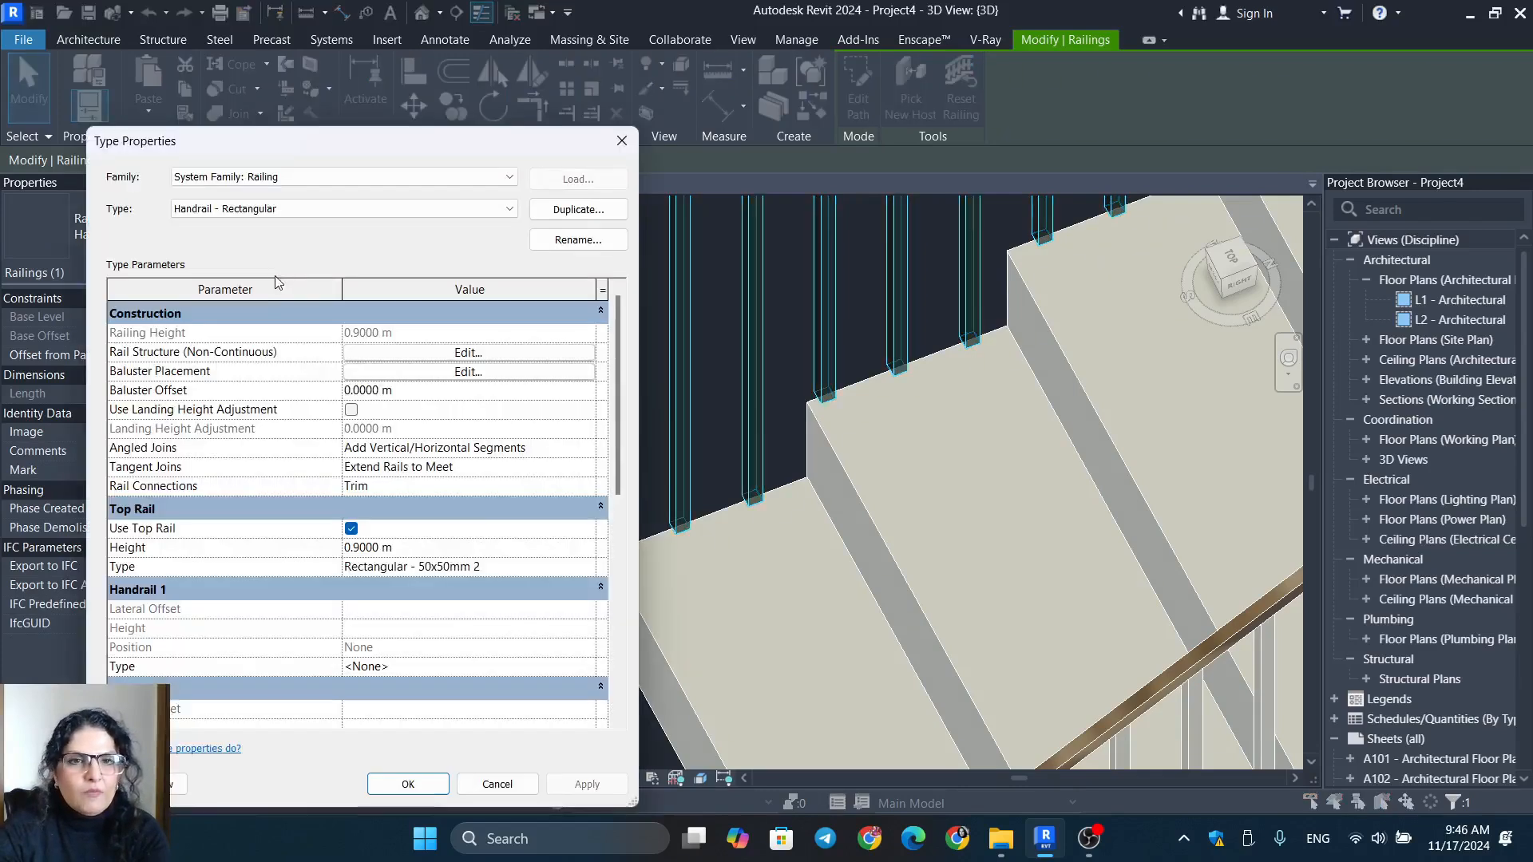
click(590, 567)
click(591, 567)
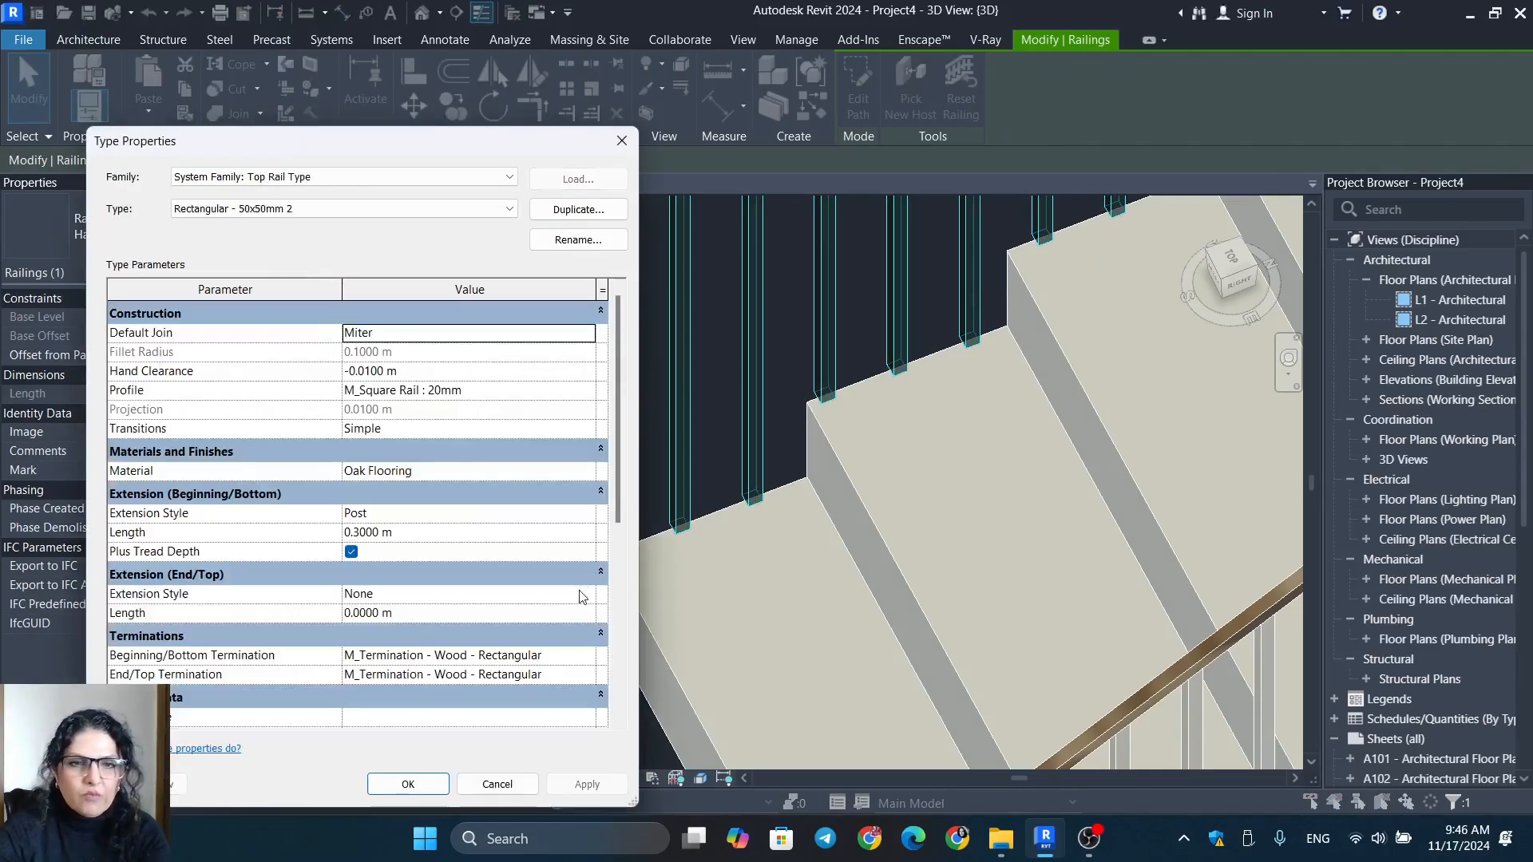